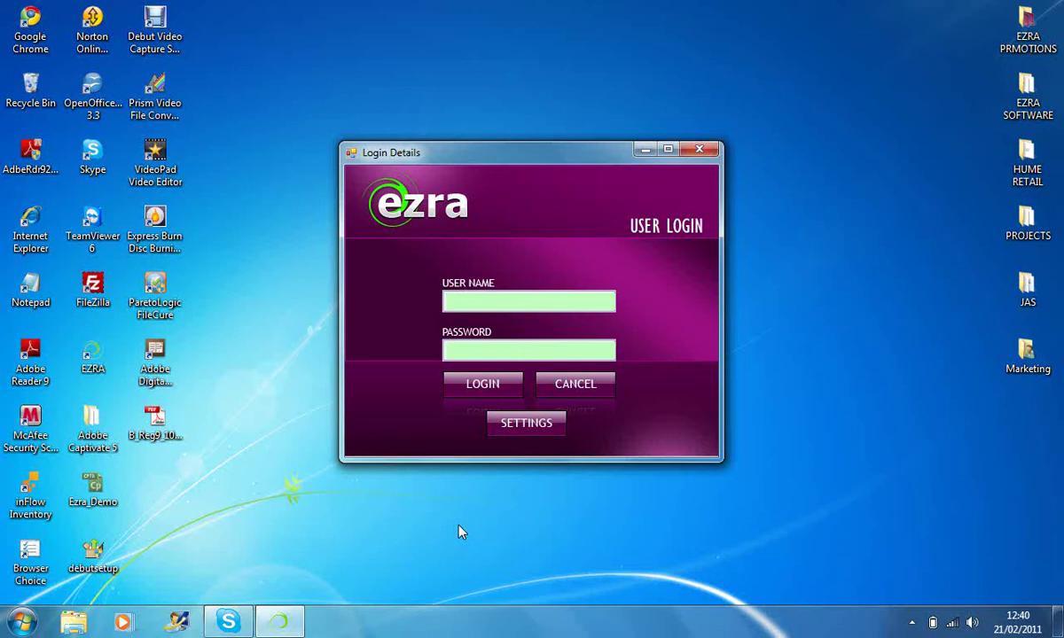
# - Log in as admin with the account password to reach Holy Mary Church's modules screen
pyautogui.write('admin')
pyautogui.press('Tab')
pyautogui.write('*****')
pyautogui.click(470, 390)
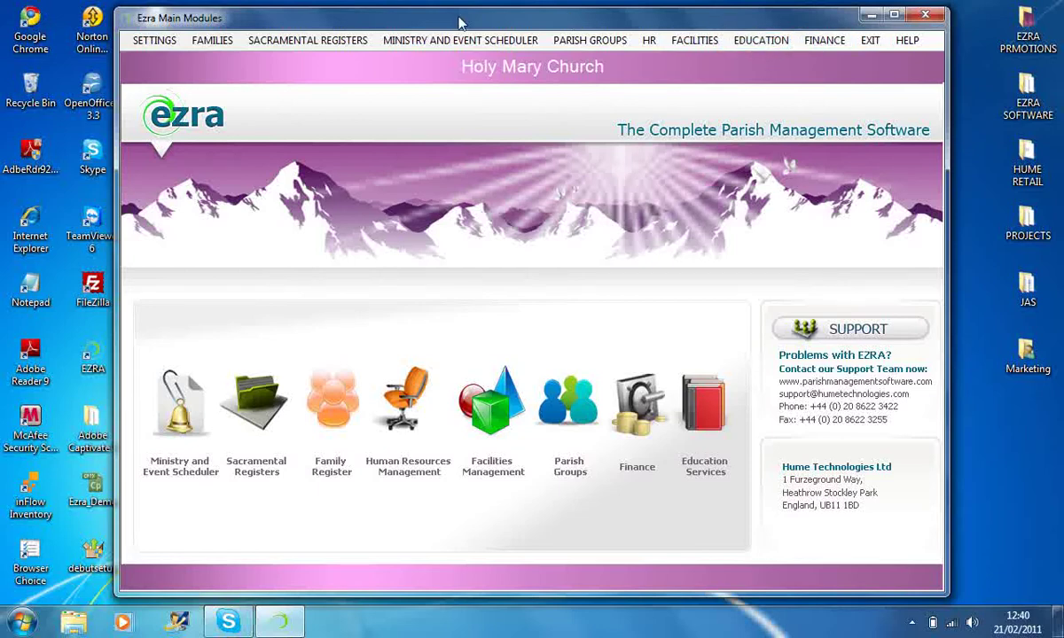
pyautogui.click(155, 46)
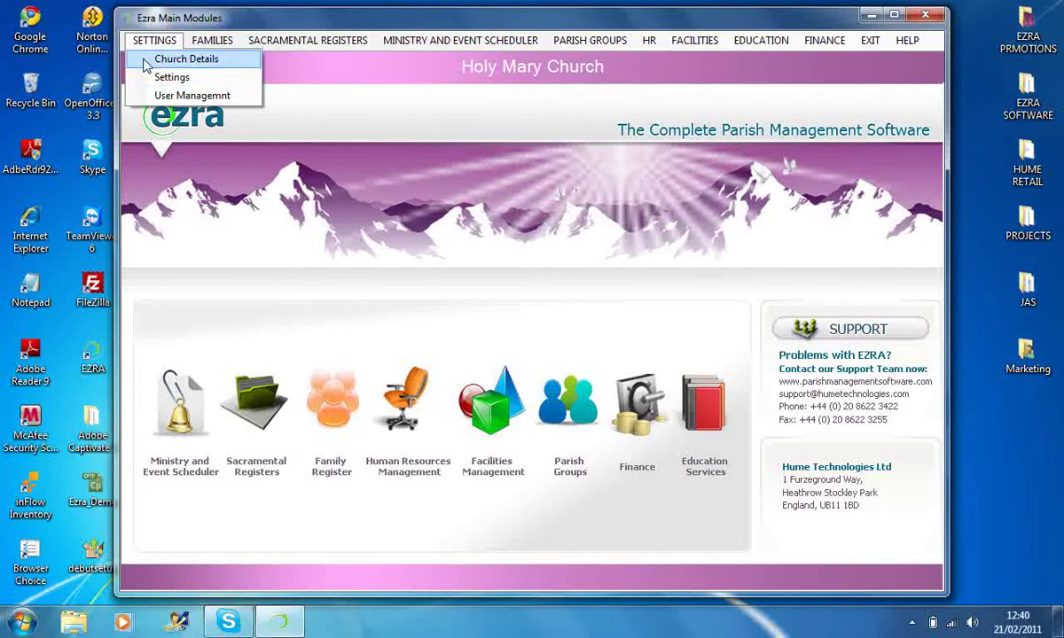
# - Replace Address 2 and fill in Address 4 in Holy Mary Church's details
pyautogui.click(146, 62)
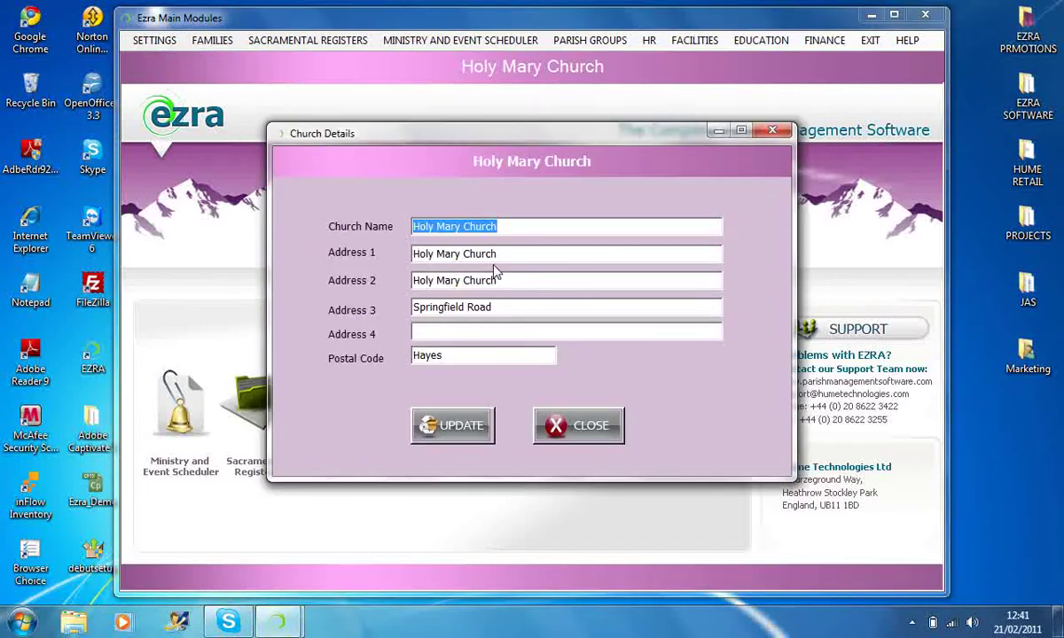
pyautogui.moveTo(498, 280); pyautogui.dragTo(409, 282)
pyautogui.press('BackSpace')
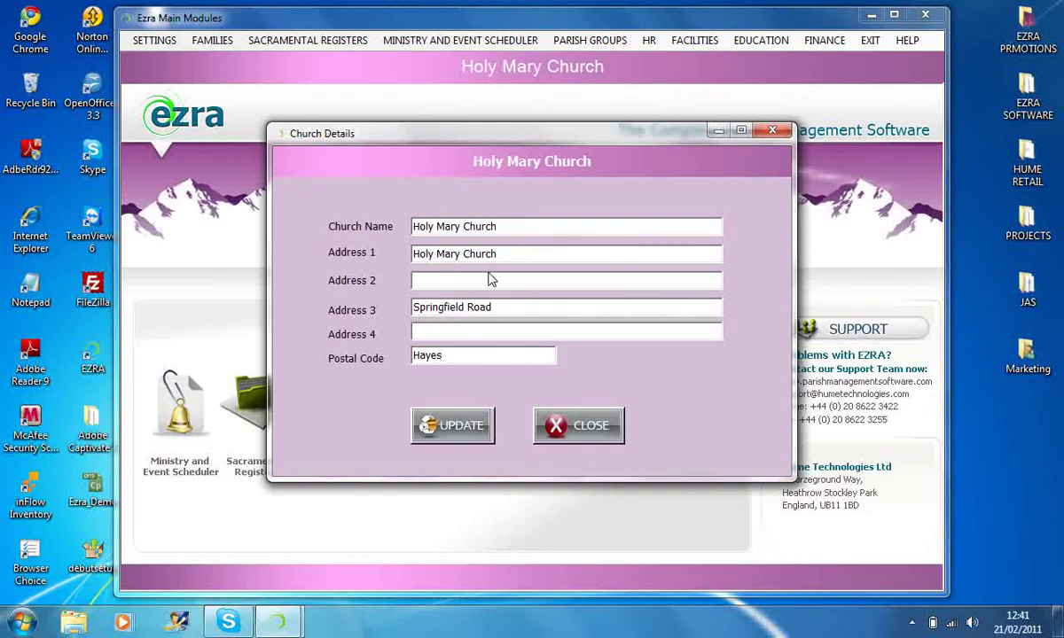
pyautogui.write('08')
pyautogui.click(434, 335)
pyautogui.write('hayes')
# - Save the church details, confirm and dismiss the prompts, then close the form
pyautogui.click(448, 426)
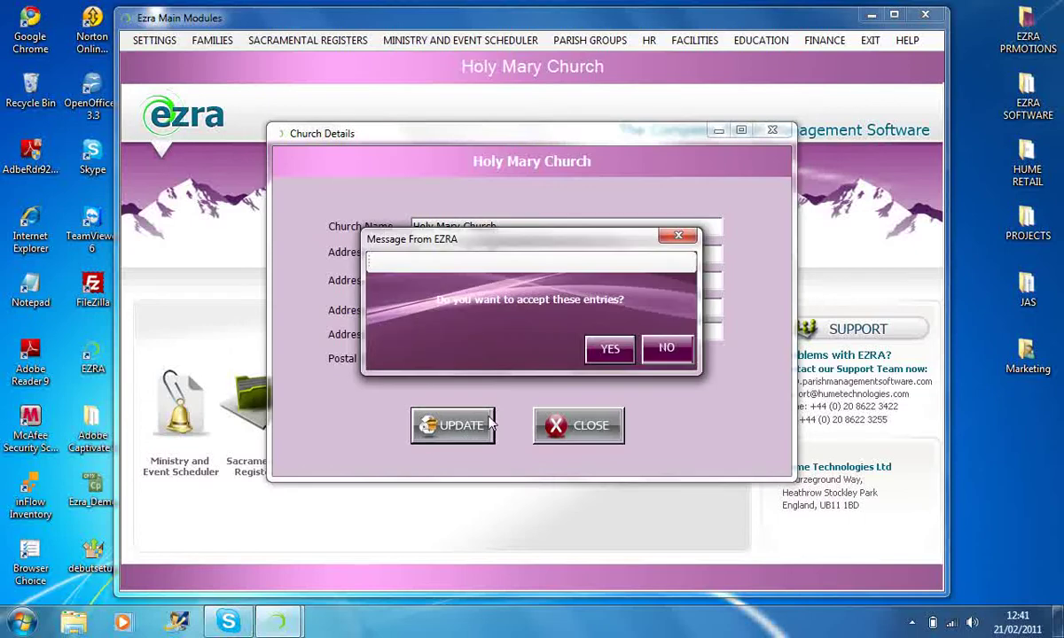
pyautogui.click(615, 351)
pyautogui.click(614, 358)
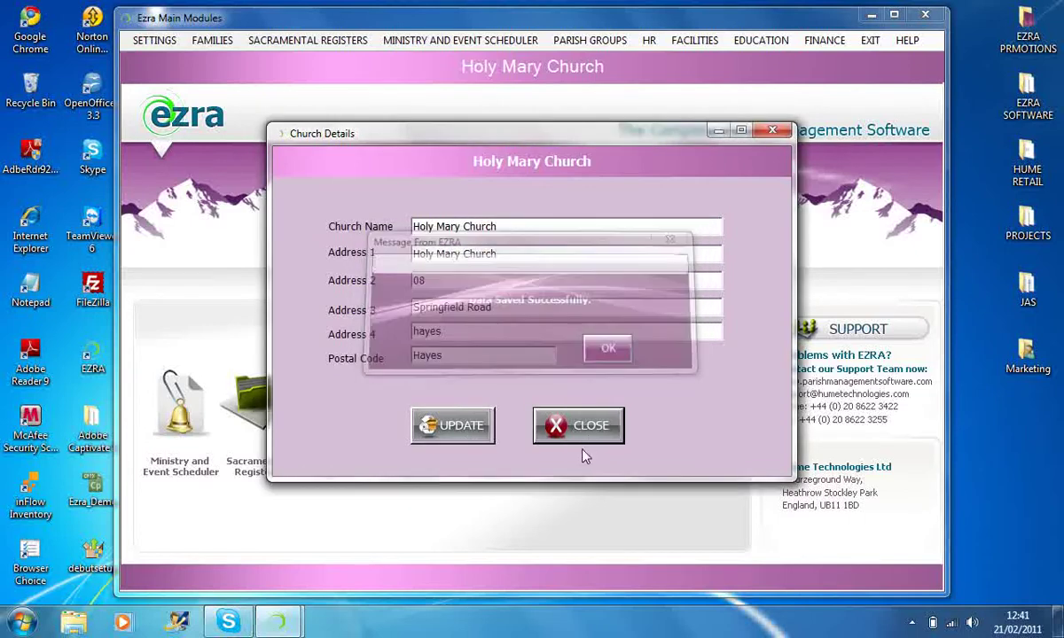
pyautogui.click(577, 427)
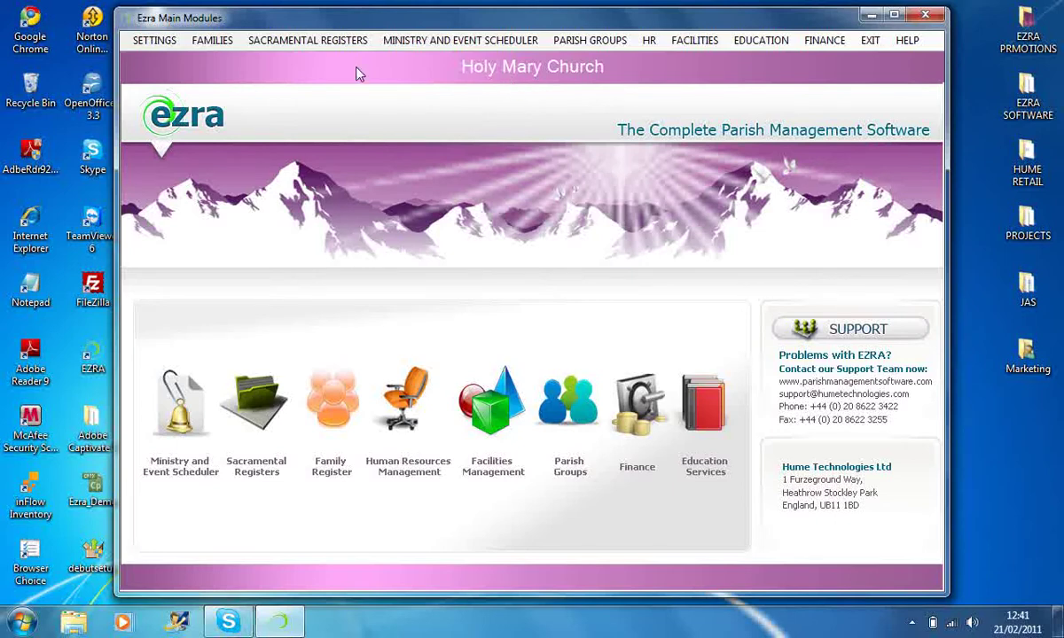
pyautogui.click(156, 41)
# - Resave the EZRA_PRD database connection in the Settings Form and close it
pyautogui.click(172, 77)
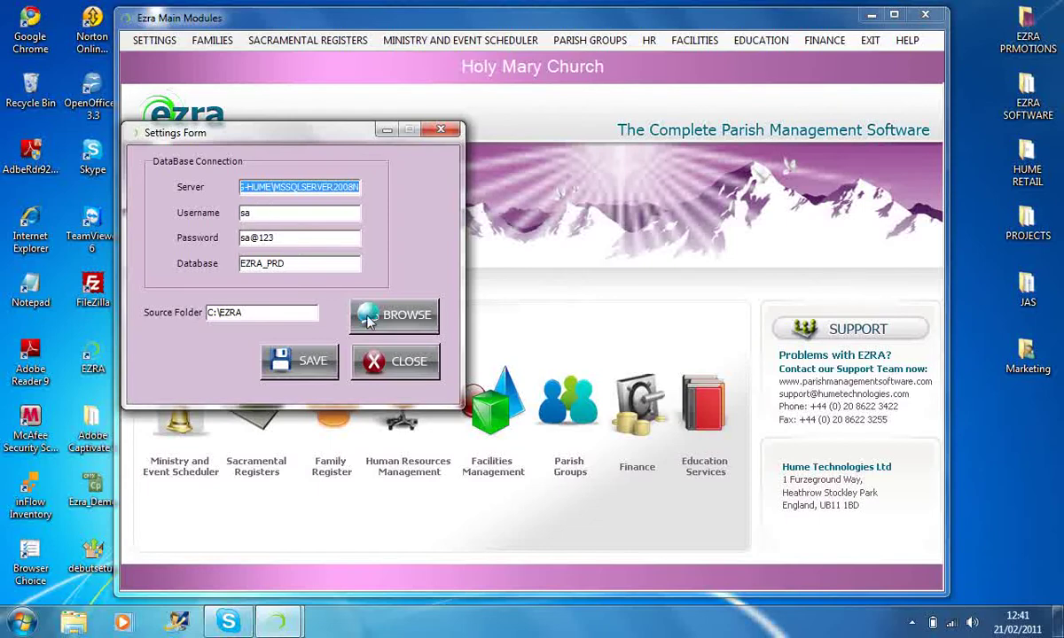
pyautogui.click(309, 365)
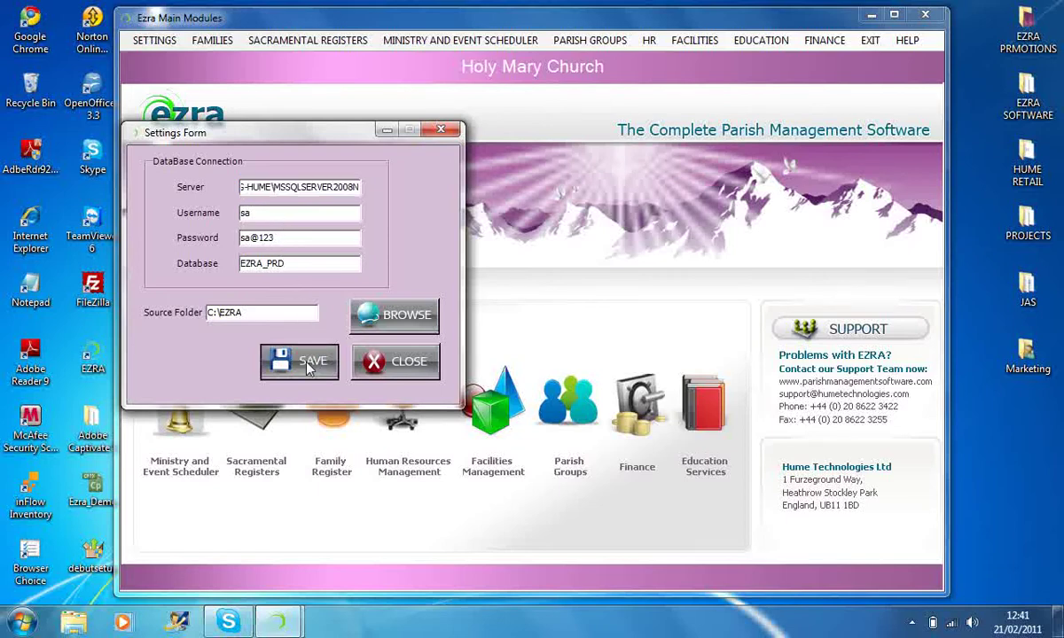
pyautogui.click(363, 314)
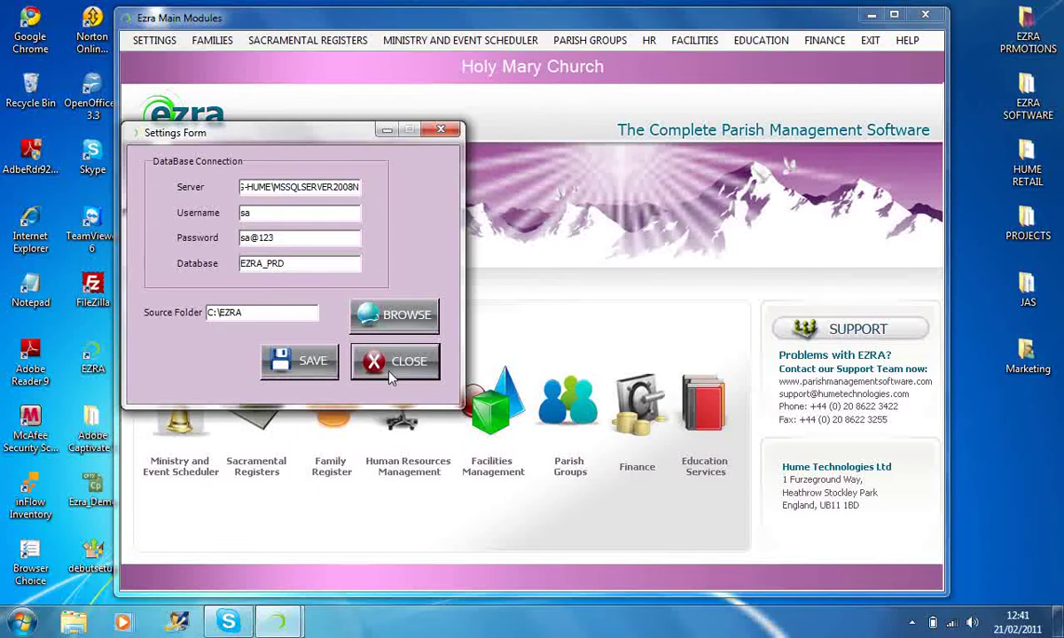
pyautogui.click(391, 378)
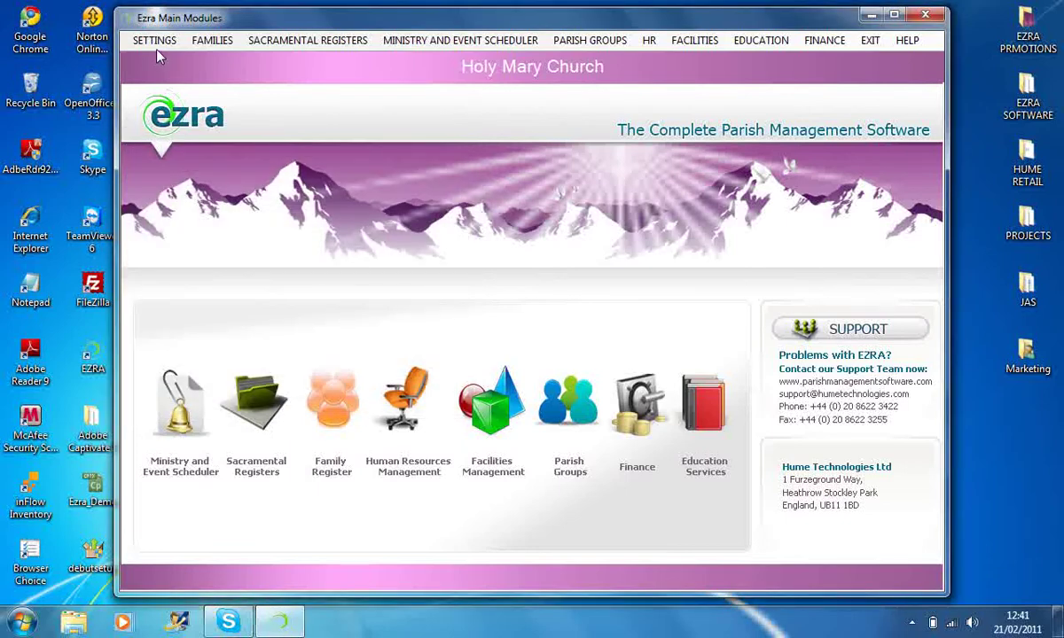
# - In User Management, enter the new employee name, user name and password twice
pyautogui.click(154, 41)
pyautogui.click(166, 96)
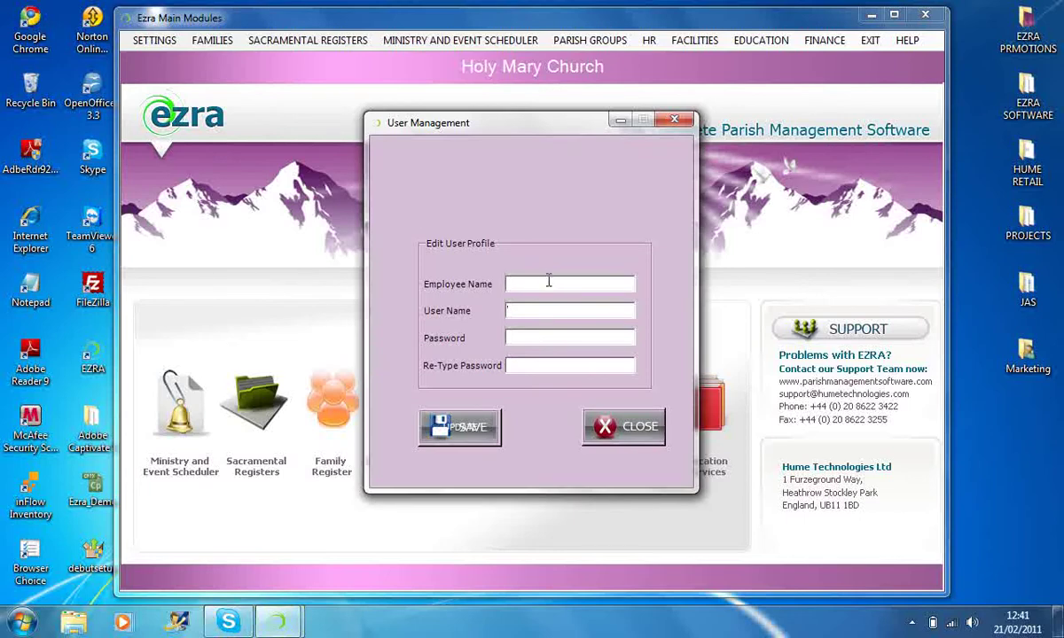
pyautogui.click(548, 281)
pyautogui.write('fr john')
pyautogui.press('Tab')
pyautogui.write('john')
pyautogui.press('Tab')
pyautogui.write('******')
pyautogui.press('Tab')
pyautogui.write('******')
# - Save the user profile, acknowledge the update message and close User Management
pyautogui.click(460, 429)
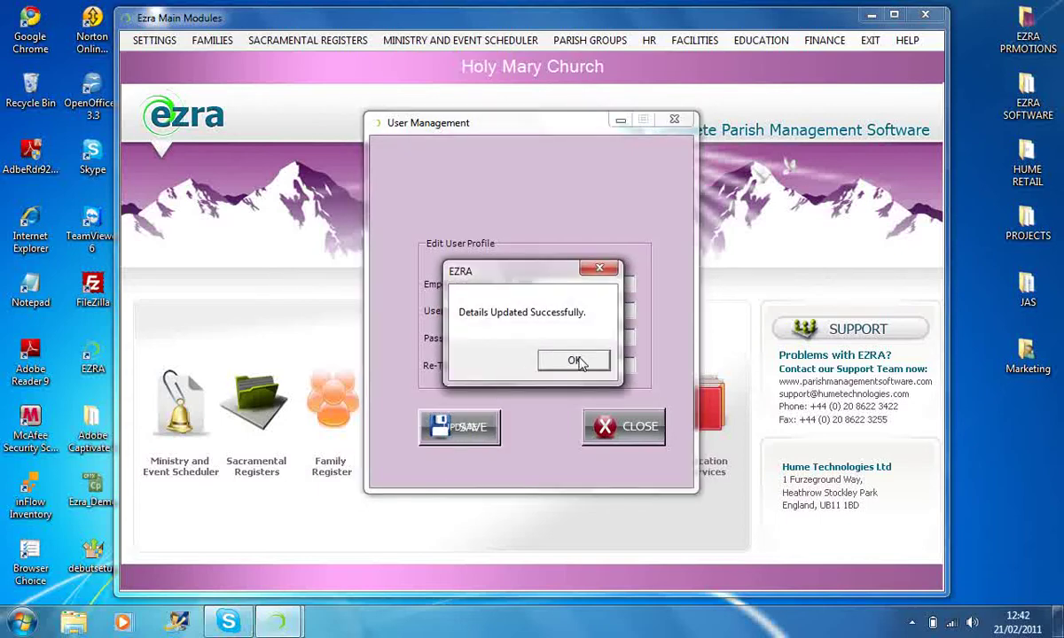
pyautogui.click(575, 361)
pyautogui.click(621, 427)
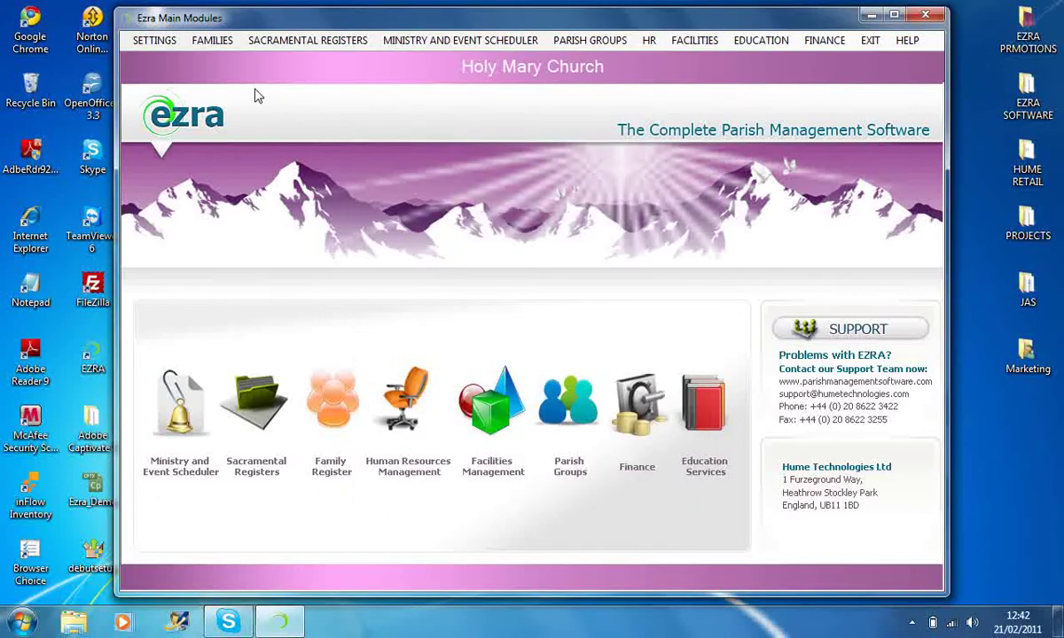
pyautogui.click(219, 41)
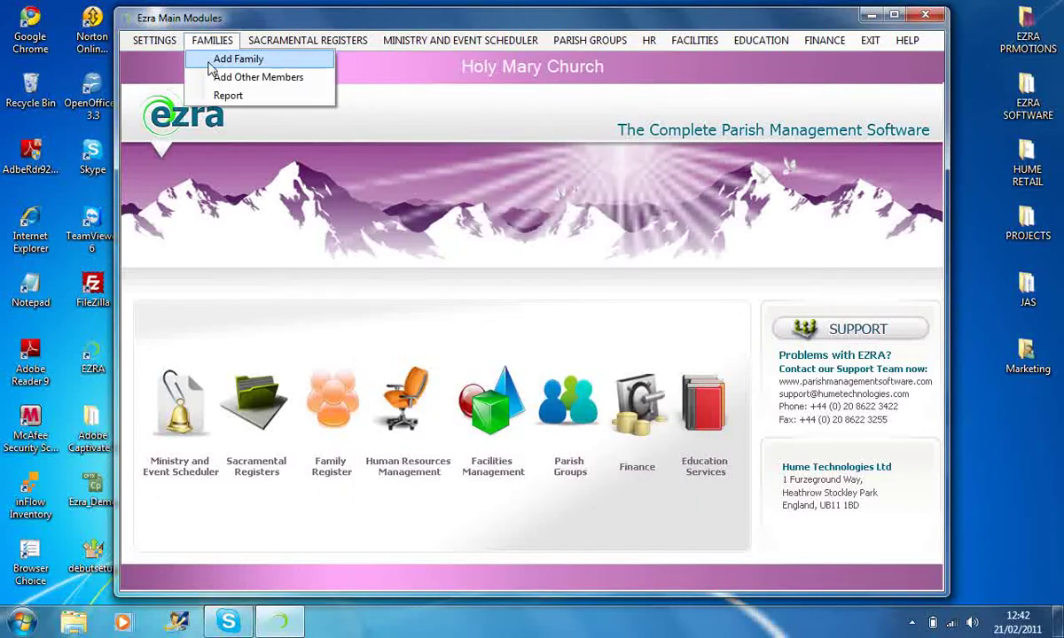
# - Search Family Id 'T', load a matching family's record and show its members
pyautogui.click(195, 59)
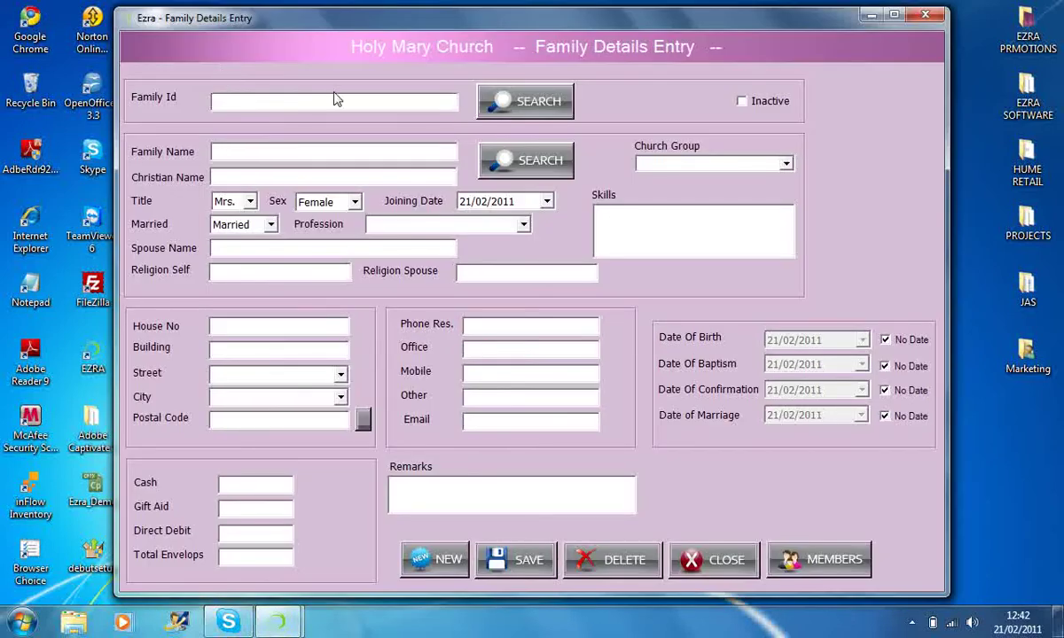
pyautogui.click(334, 99)
pyautogui.write('T')
pyautogui.click(530, 109)
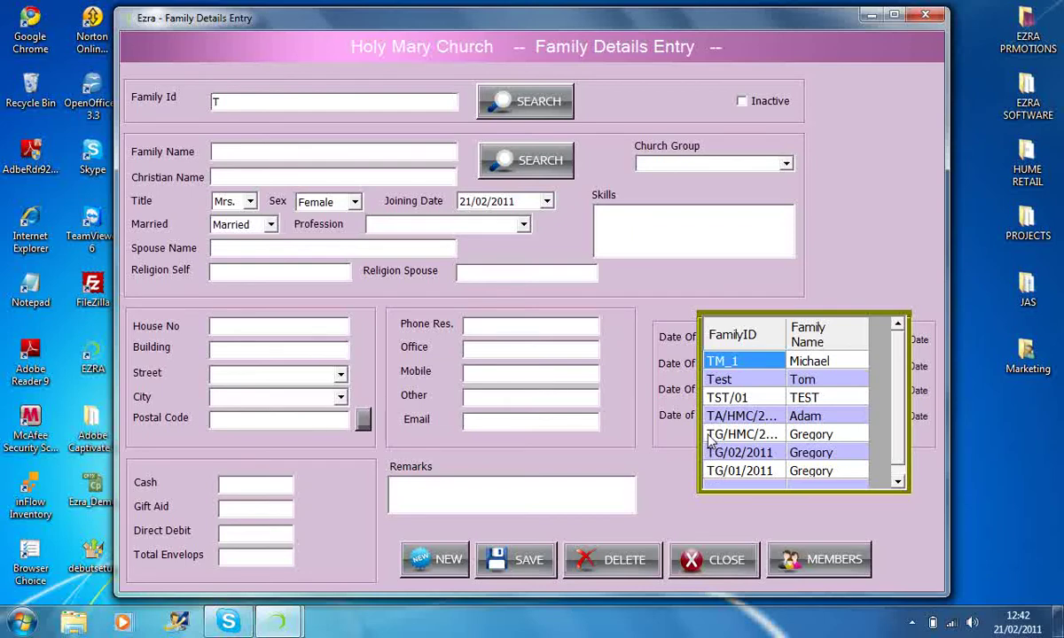
pyautogui.doubleClick(709, 434)
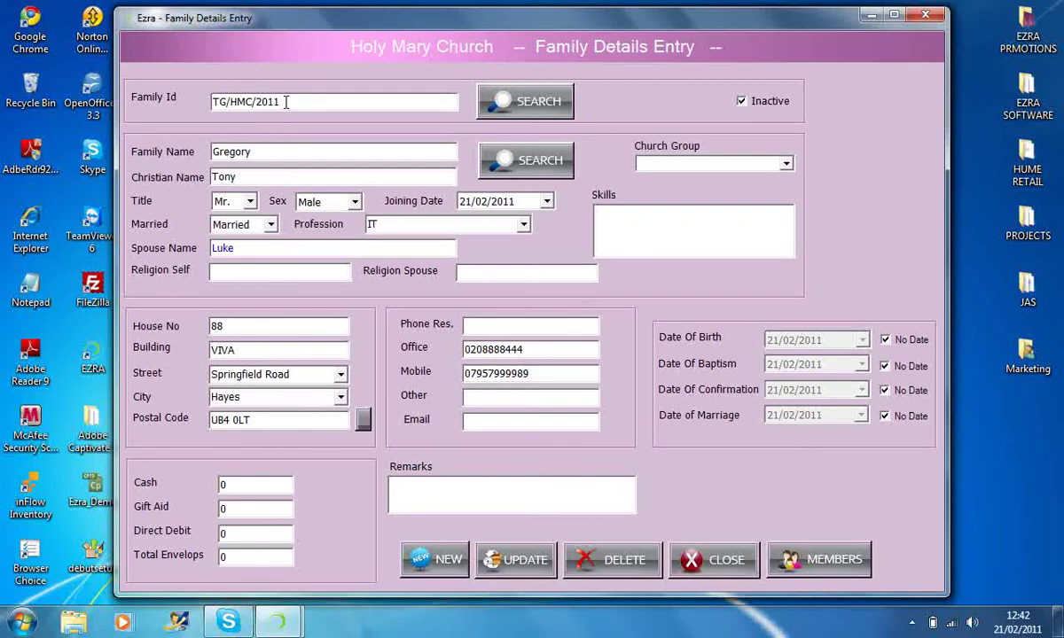
pyautogui.click(816, 559)
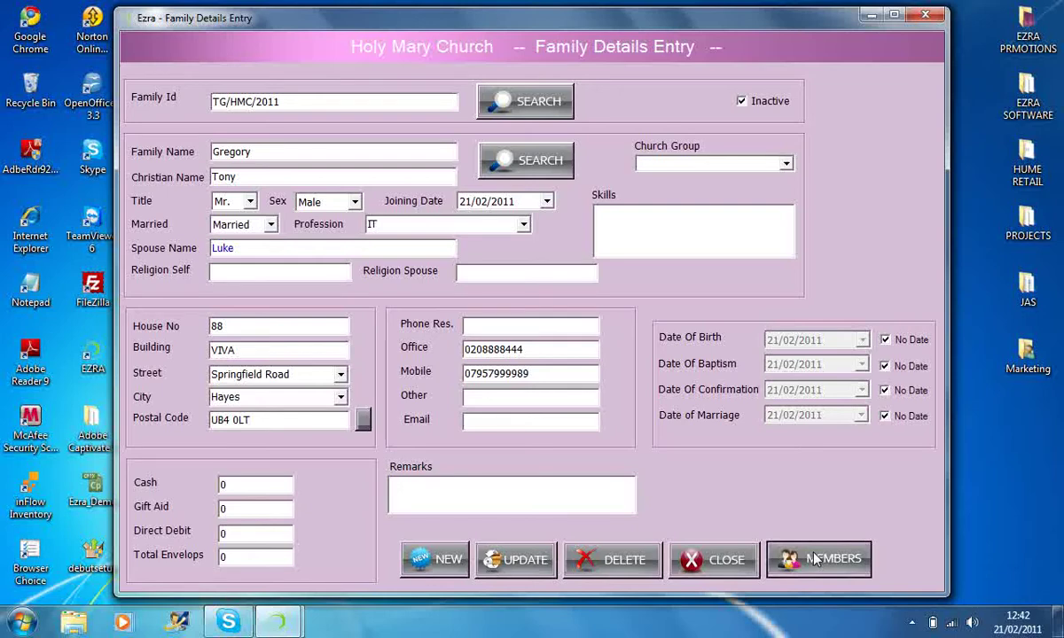
pyautogui.click(815, 558)
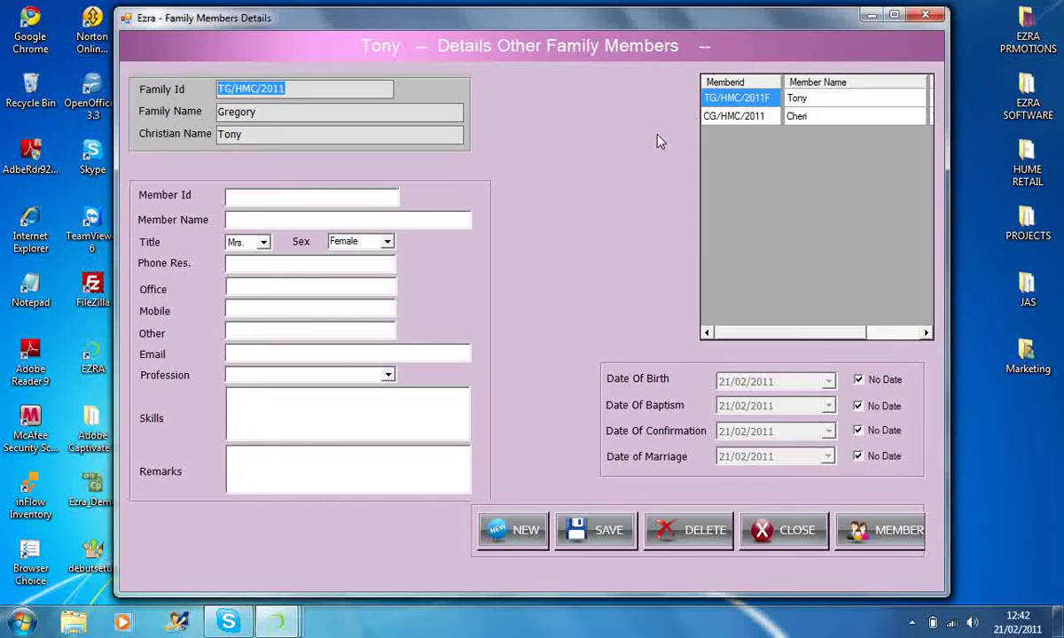
# - Review both family members' details, clear the form with NEW, and close the members window
pyautogui.click(706, 125)
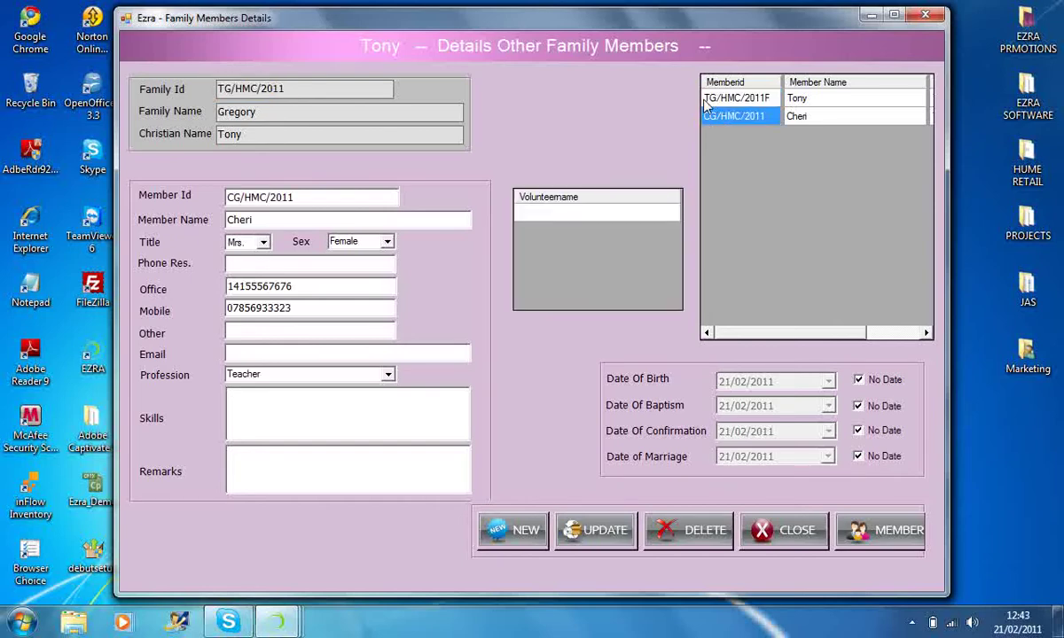
pyautogui.click(706, 102)
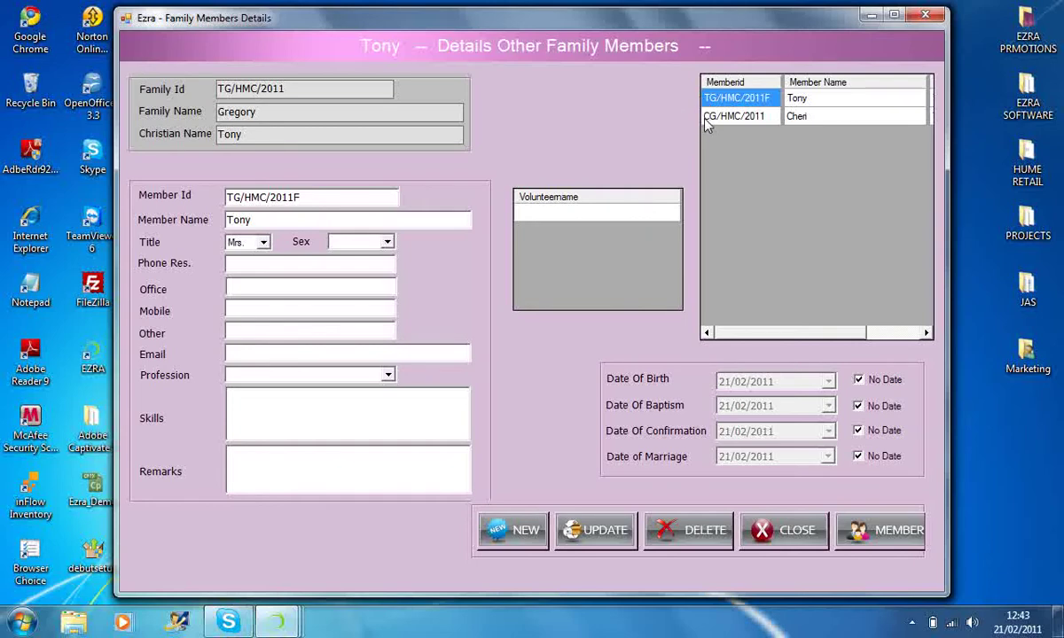
pyautogui.click(706, 119)
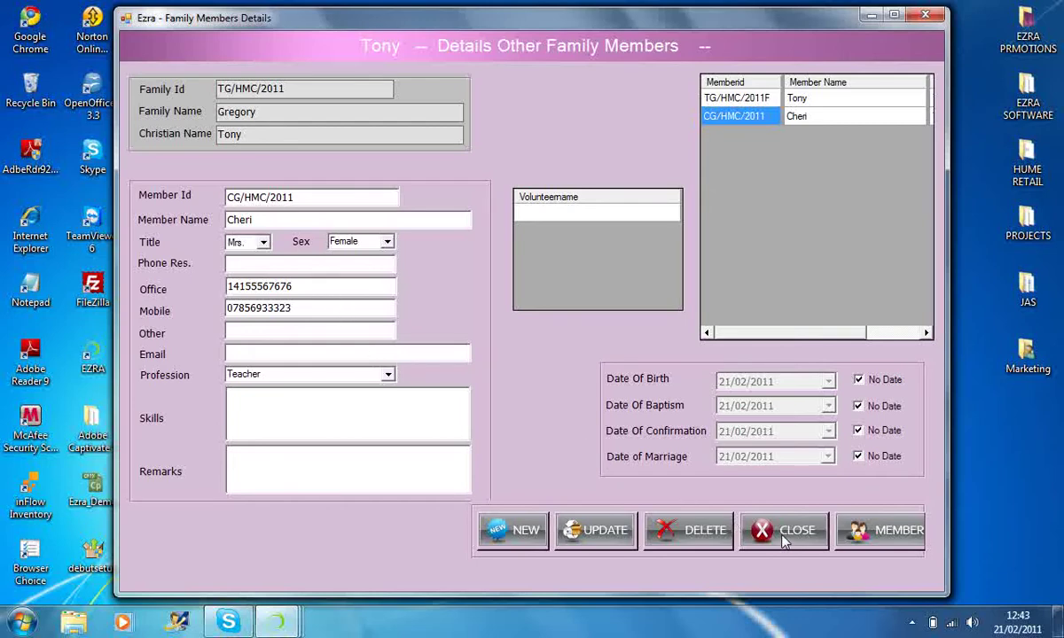
pyautogui.click(532, 539)
pyautogui.click(535, 541)
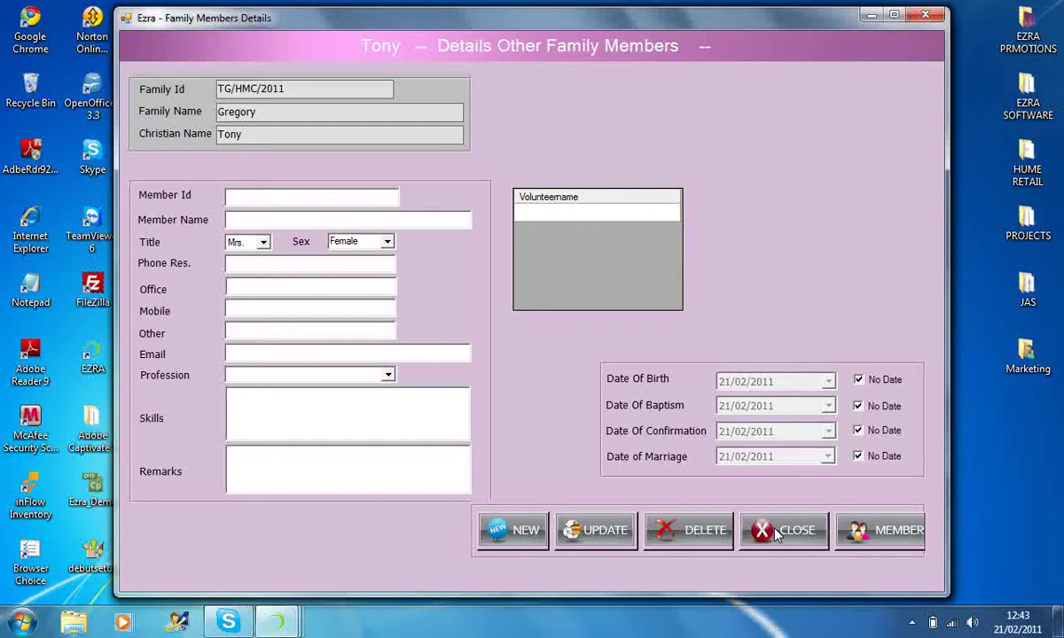
pyautogui.click(775, 531)
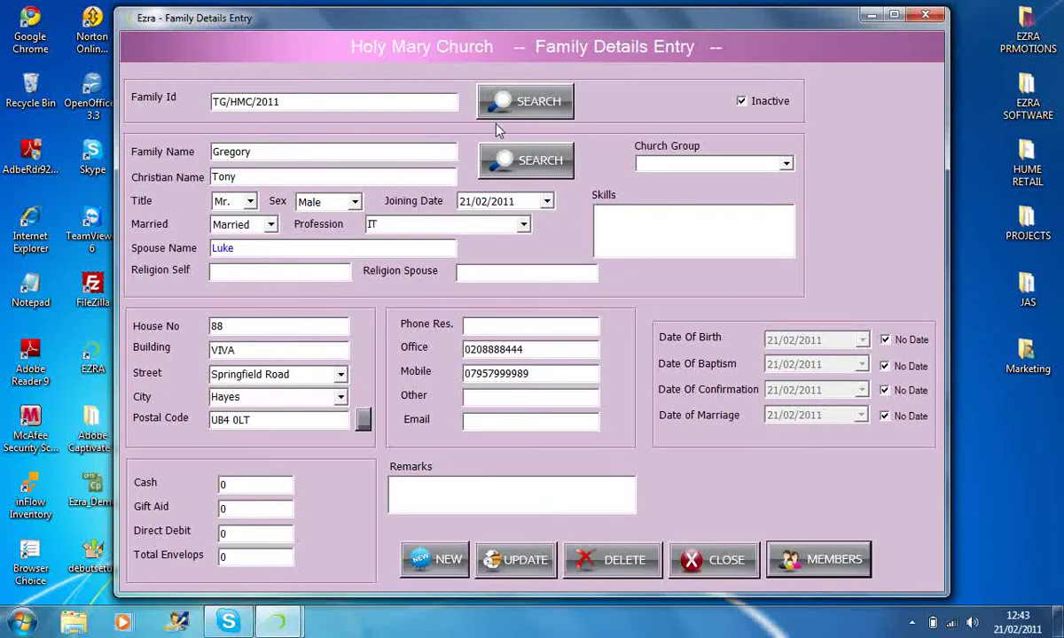
# - Reload the family record by Family Id search, view its members, then close both forms
pyautogui.click(477, 104)
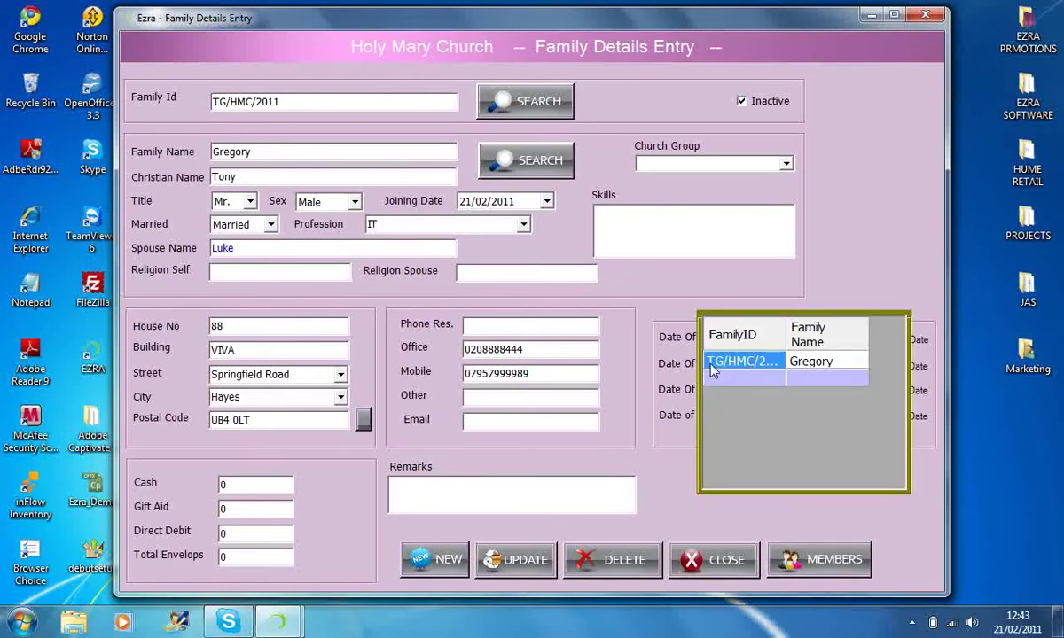
pyautogui.doubleClick(740, 361)
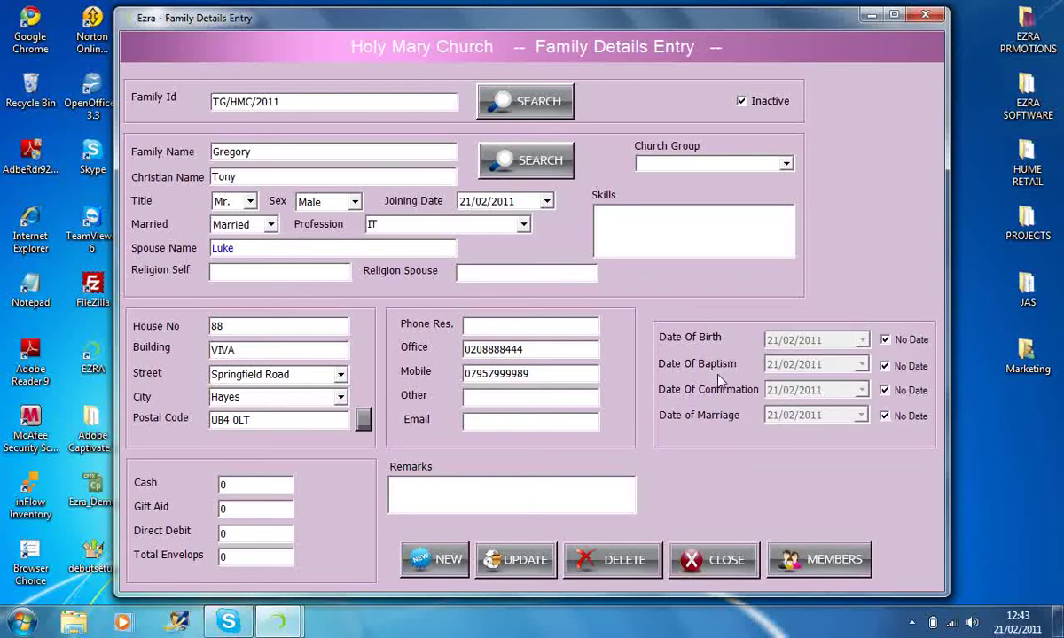
pyautogui.click(810, 558)
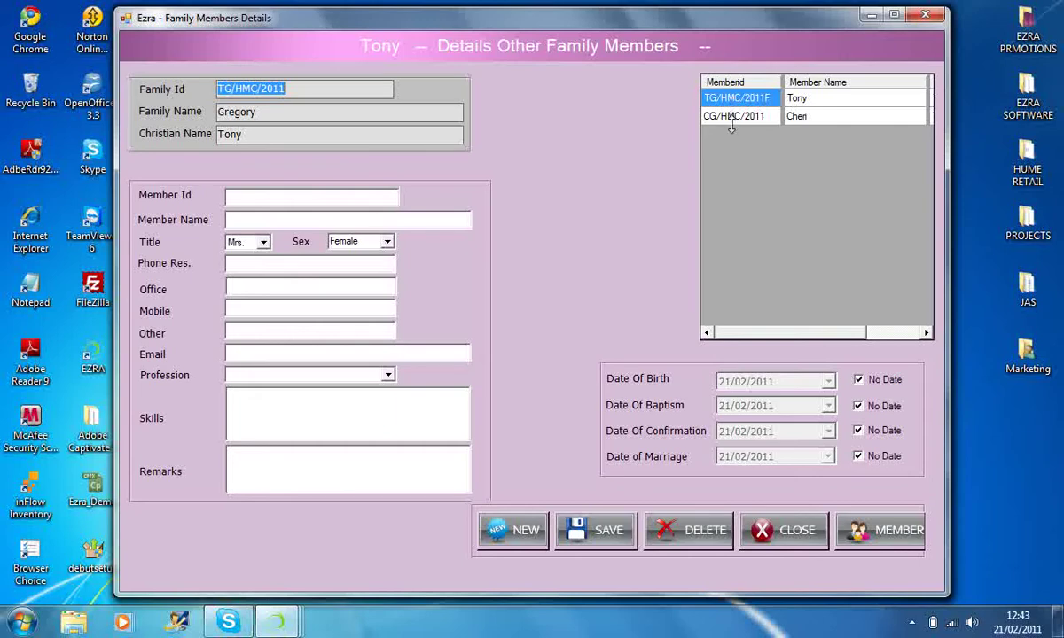
pyautogui.click(814, 529)
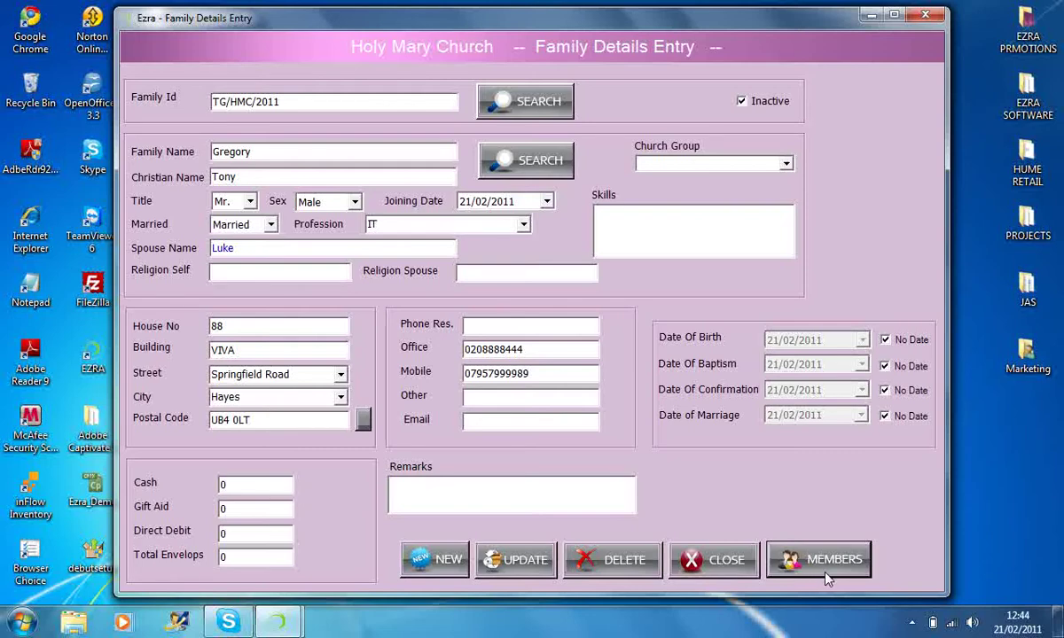
pyautogui.click(722, 566)
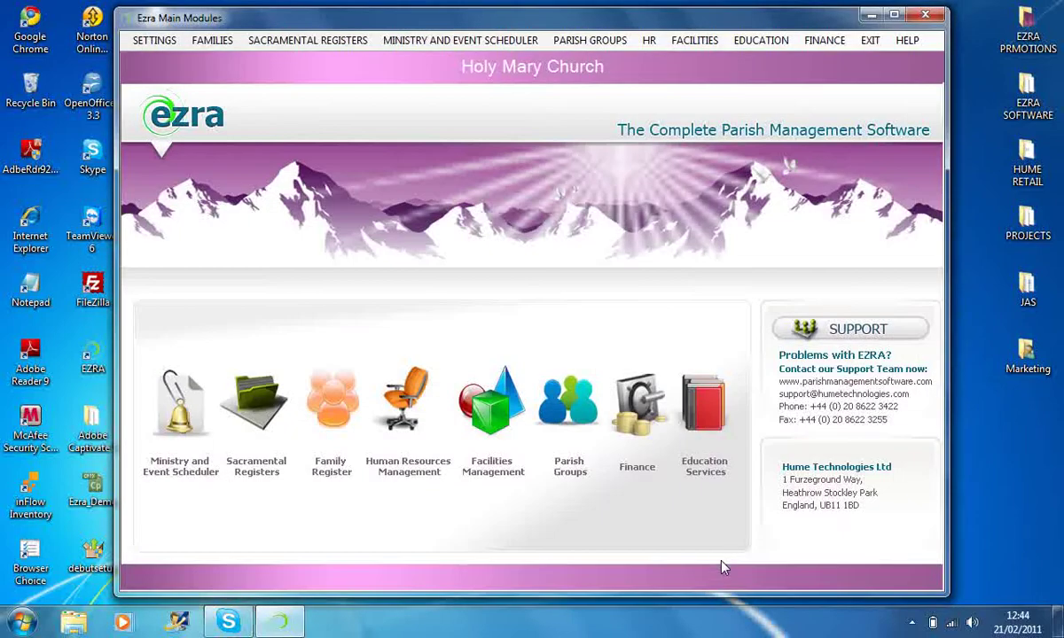
# - Maximize the main window and open Sacramental Registers > Baptism > Baptism Entry
pyautogui.moveTo(663, 22); pyautogui.dragTo(658, 22)
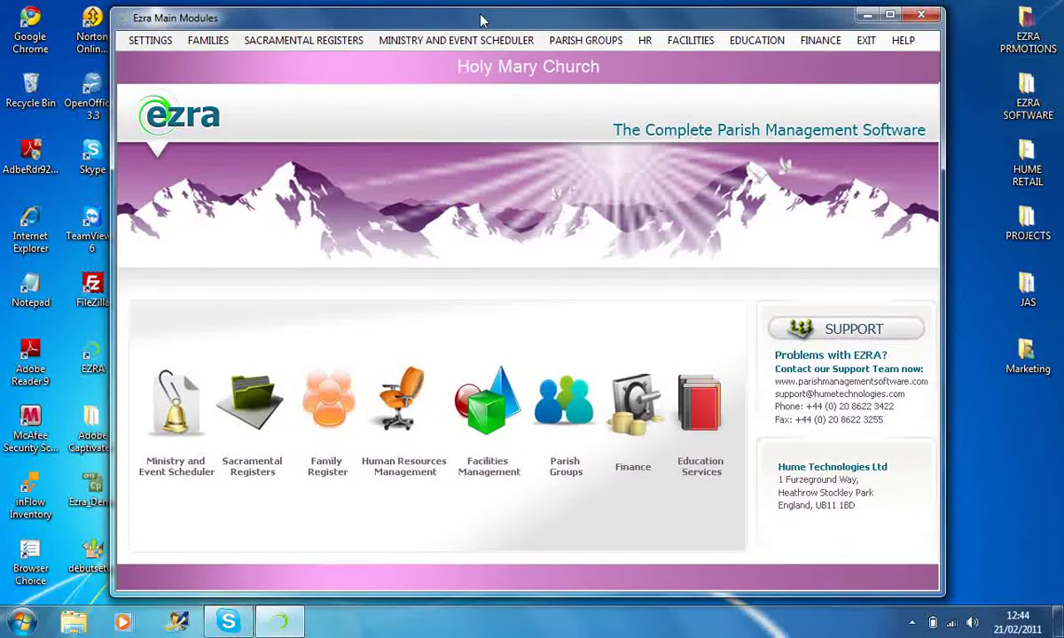
pyautogui.doubleClick(452, 18)
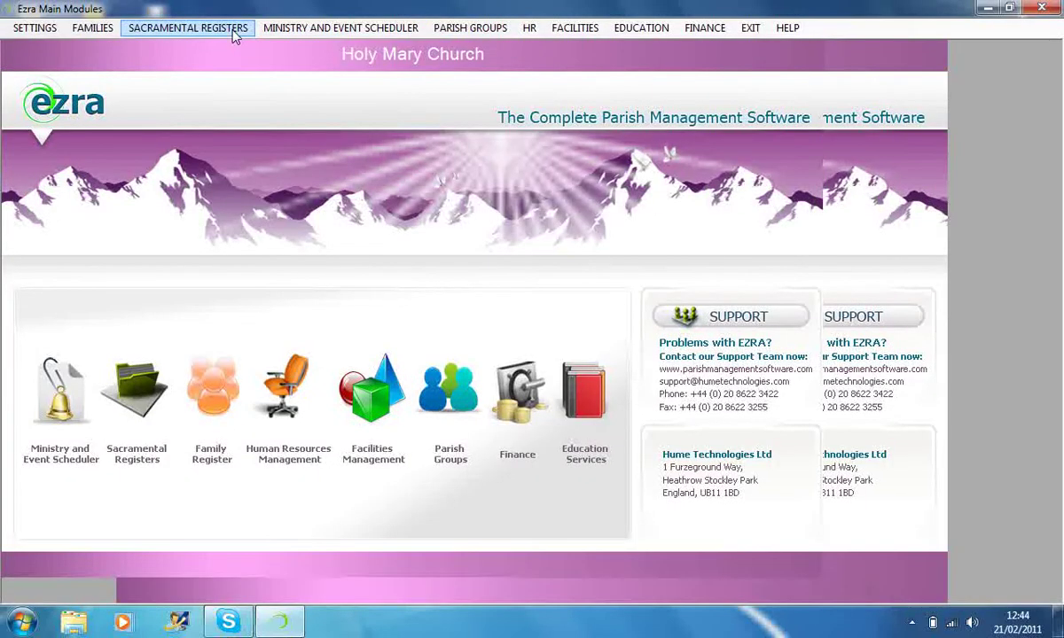
pyautogui.click(223, 32)
pyautogui.moveTo(180, 84)
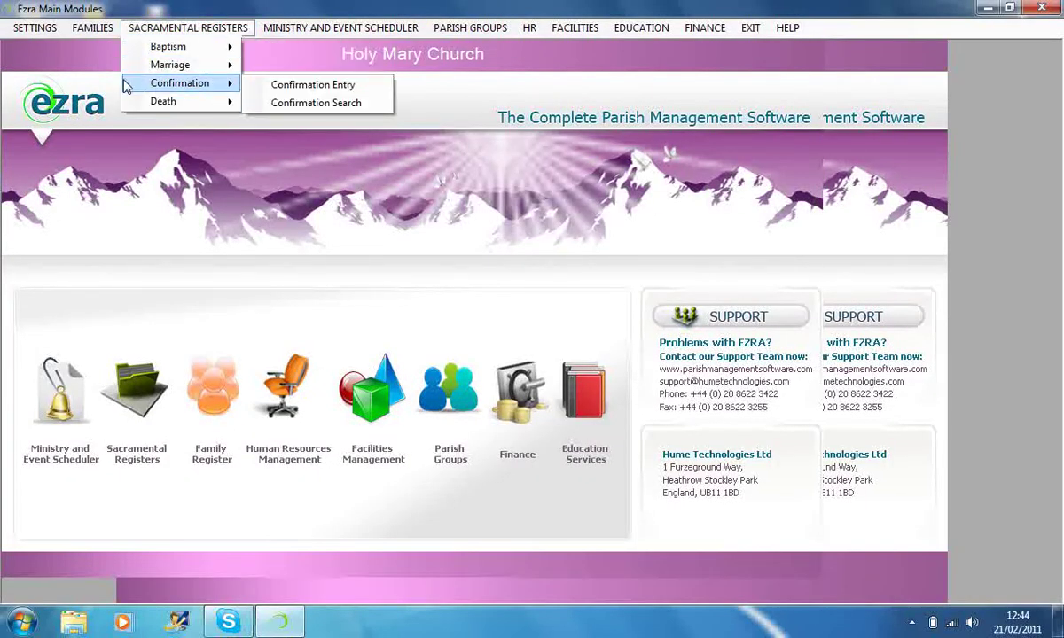
pyautogui.moveTo(139, 55)
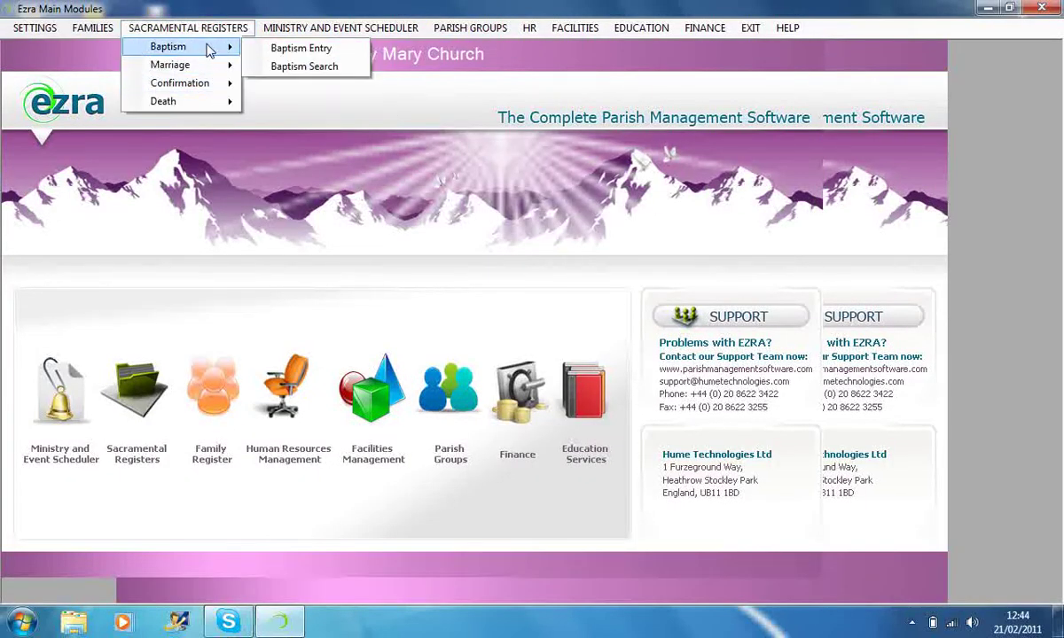
pyautogui.click(275, 62)
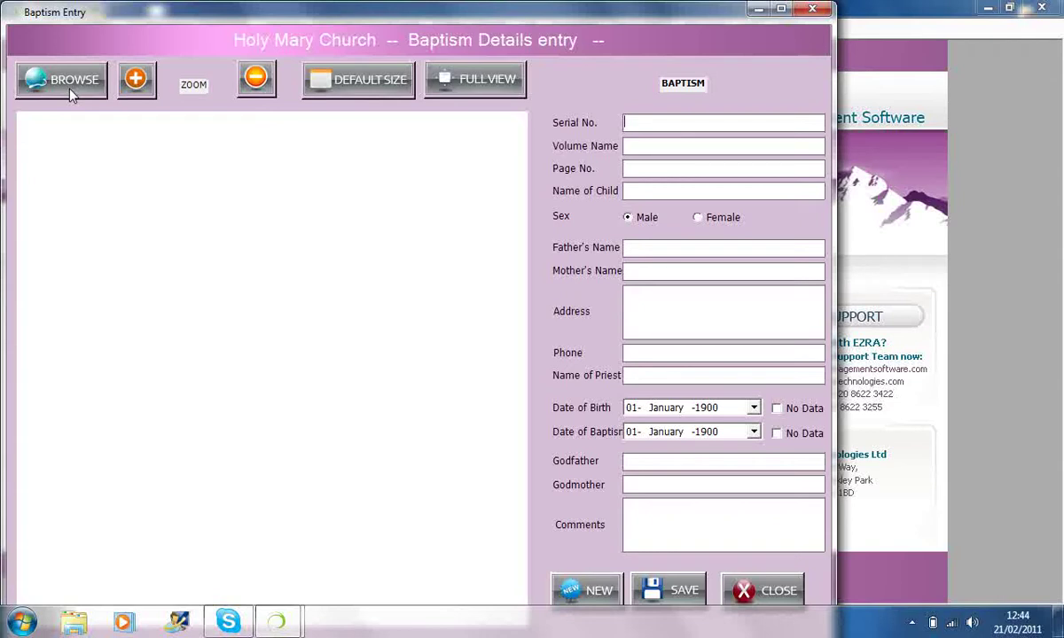
# - Bring up the BROWSE file dialog to pick a scanned register PDF
pyautogui.click(69, 89)
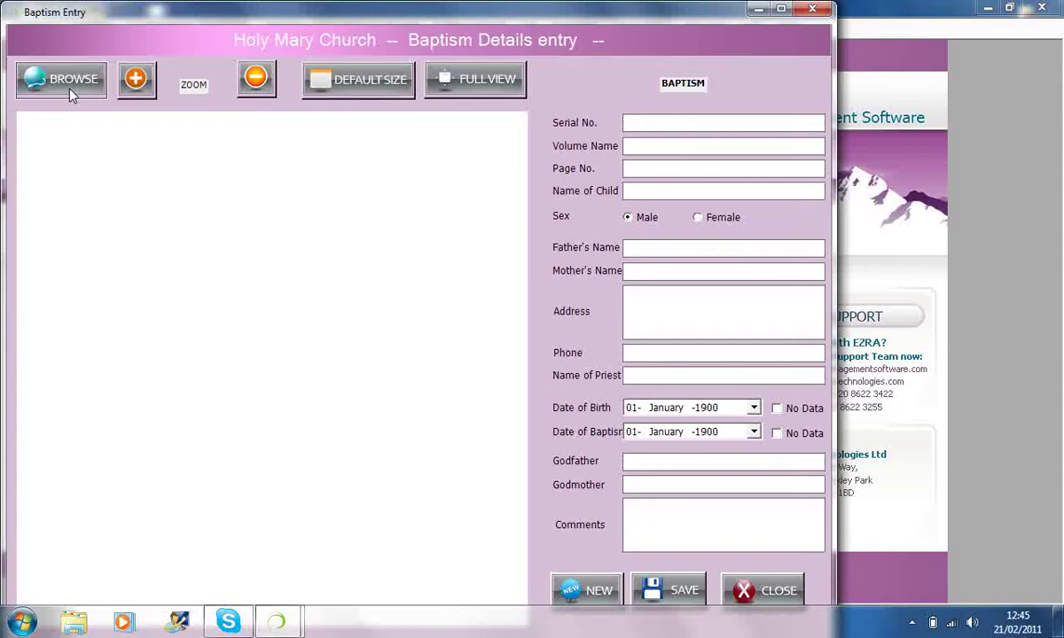
pyautogui.click(70, 93)
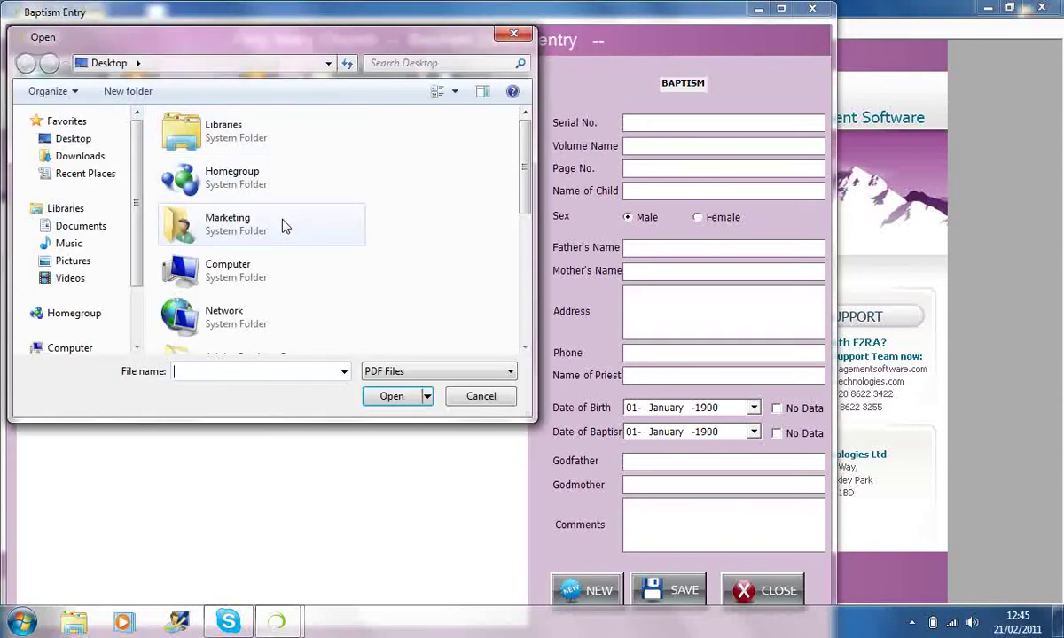
# - Open the B_Reg9_100-1 register PDF and zoom in on the scan
pyautogui.press('Down')
pyautogui.press('Down')
pyautogui.press('Down')
pyautogui.press('Down')
pyautogui.press('Down')
pyautogui.press('Down')
pyautogui.press('Down')
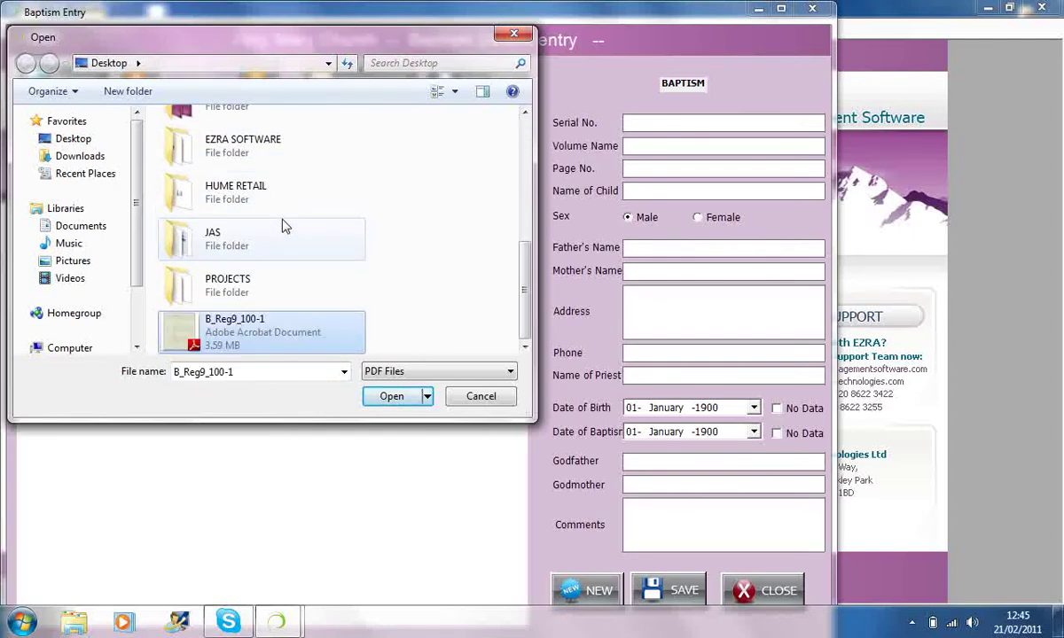
pyautogui.press('Return')
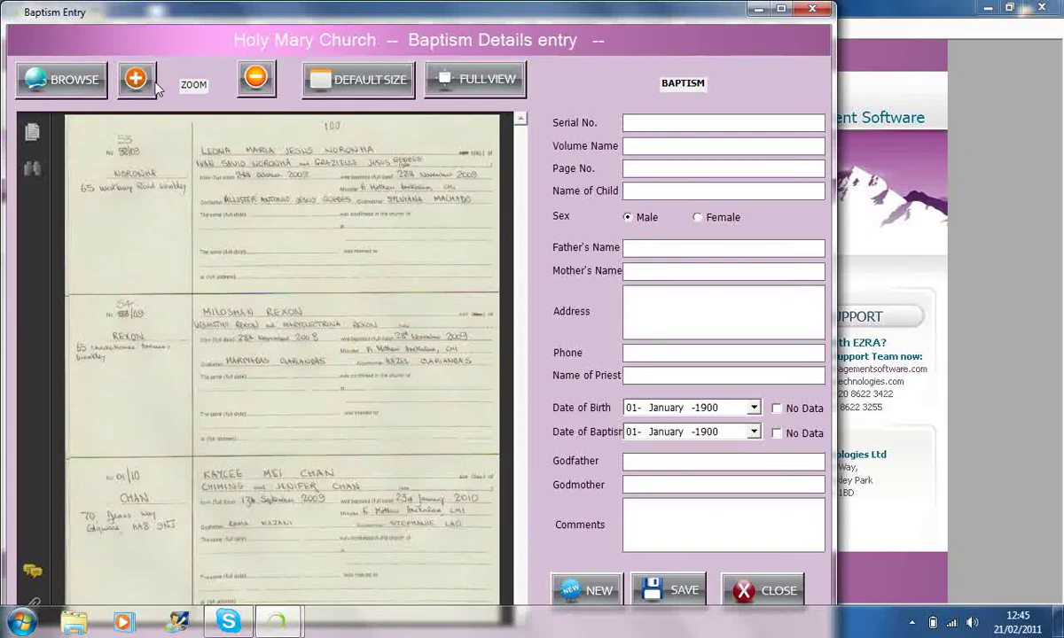
pyautogui.click(134, 78)
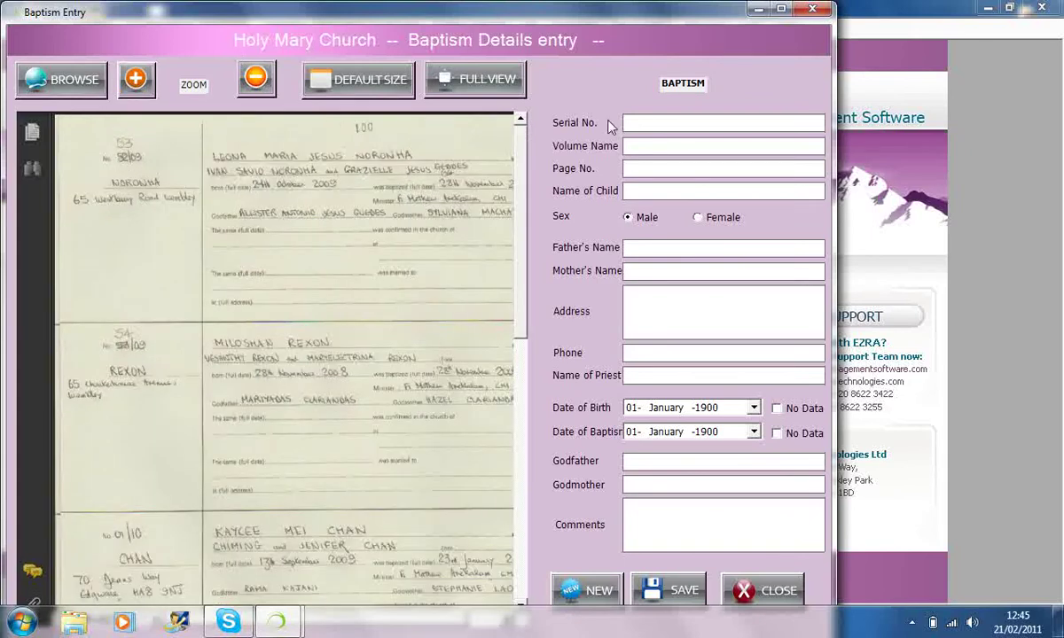
# - Enter the father's, mother's and child's names and set the child's sex to Female
pyautogui.click(655, 250)
pyautogui.write('Tony')
pyautogui.press('Tab')
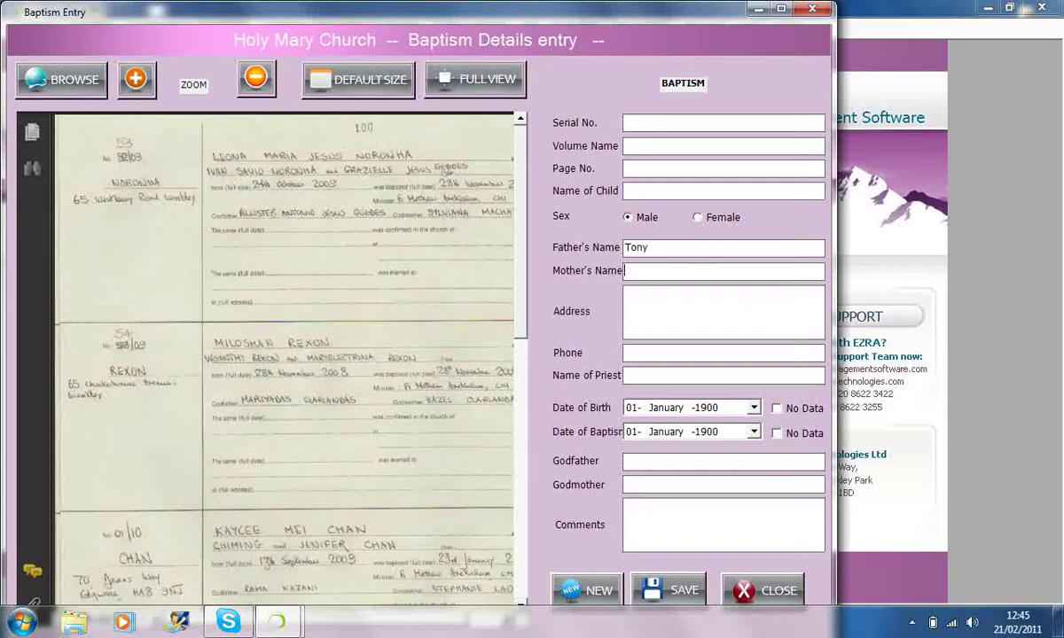
pyautogui.write('Chre')
pyautogui.press('BackSpace')
pyautogui.press('BackSpace')
pyautogui.write('er')
pyautogui.click(698, 217)
pyautogui.click(671, 190)
pyautogui.write('norma')
# - Save the baptism entry, confirm and dismiss the prompts, then close the form
pyautogui.click(676, 590)
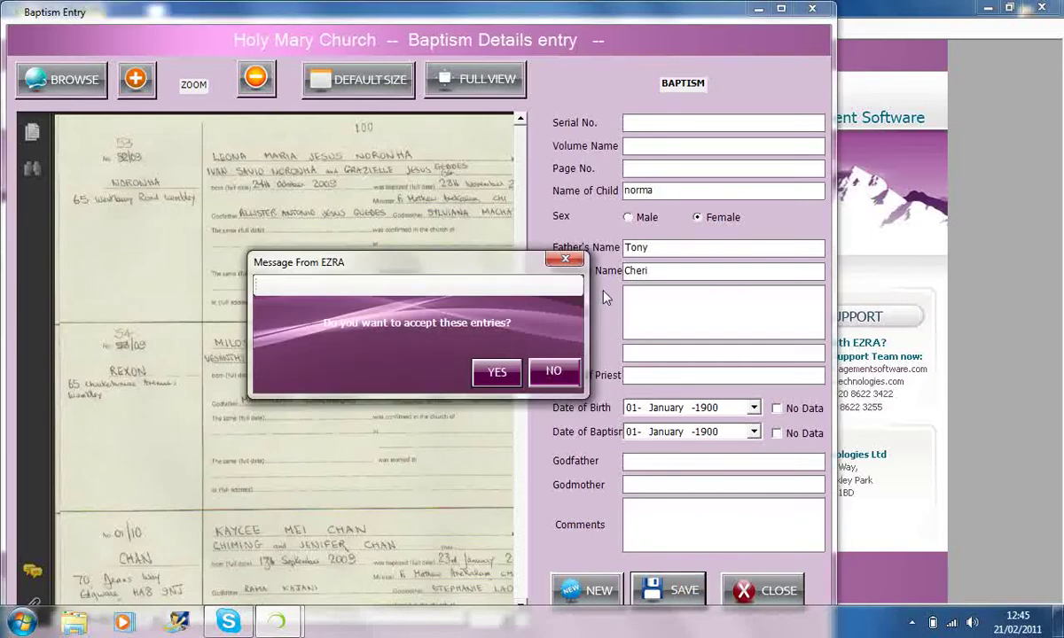
pyautogui.click(505, 376)
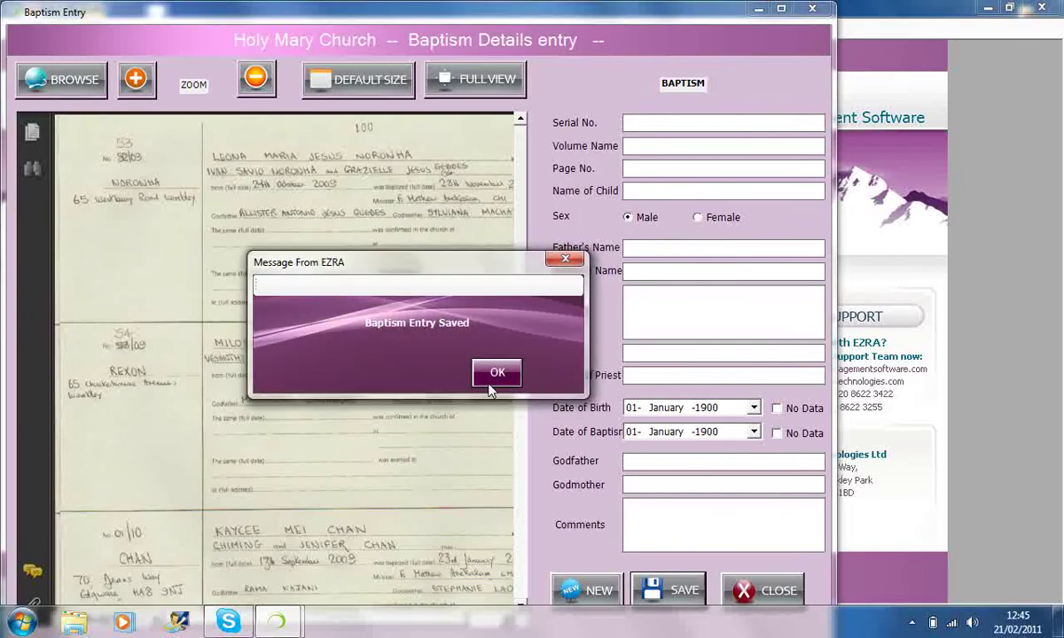
pyautogui.click(490, 379)
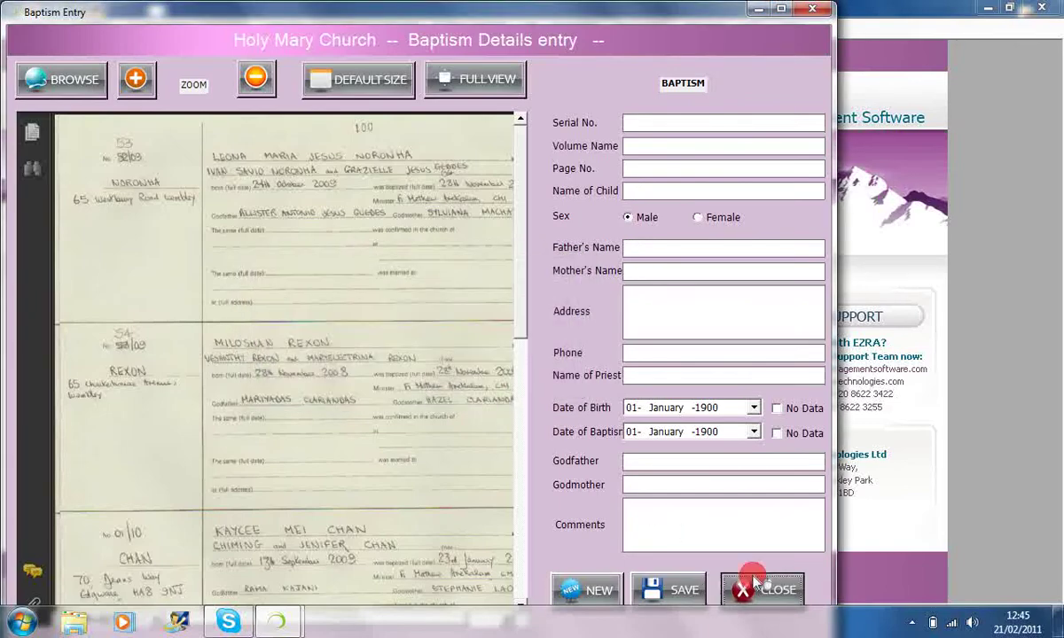
pyautogui.click(754, 585)
pyautogui.click(199, 29)
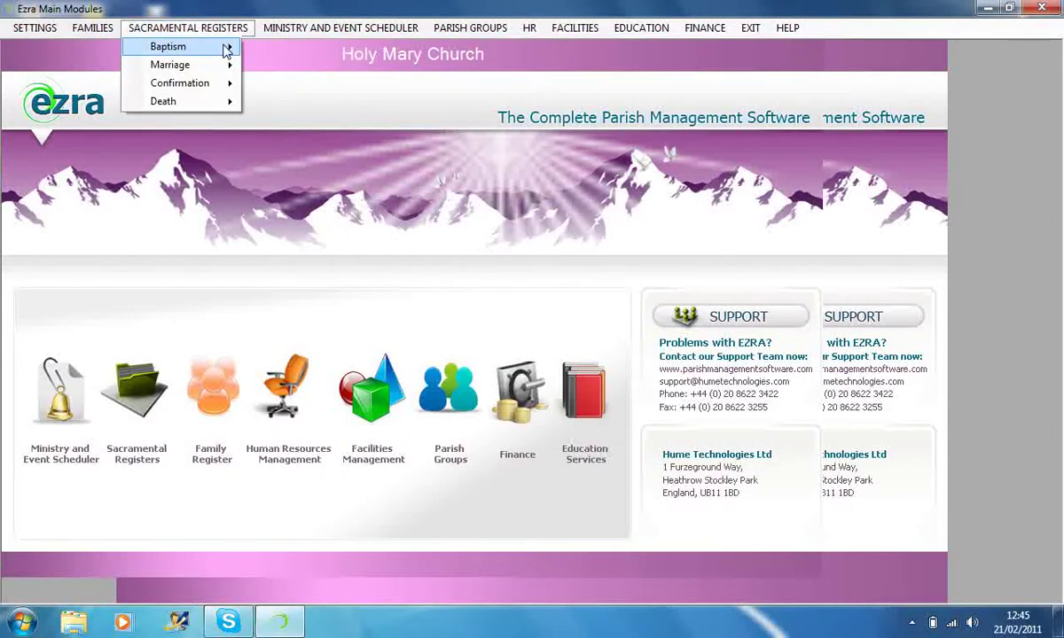
pyautogui.moveTo(209, 47)
pyautogui.click(289, 68)
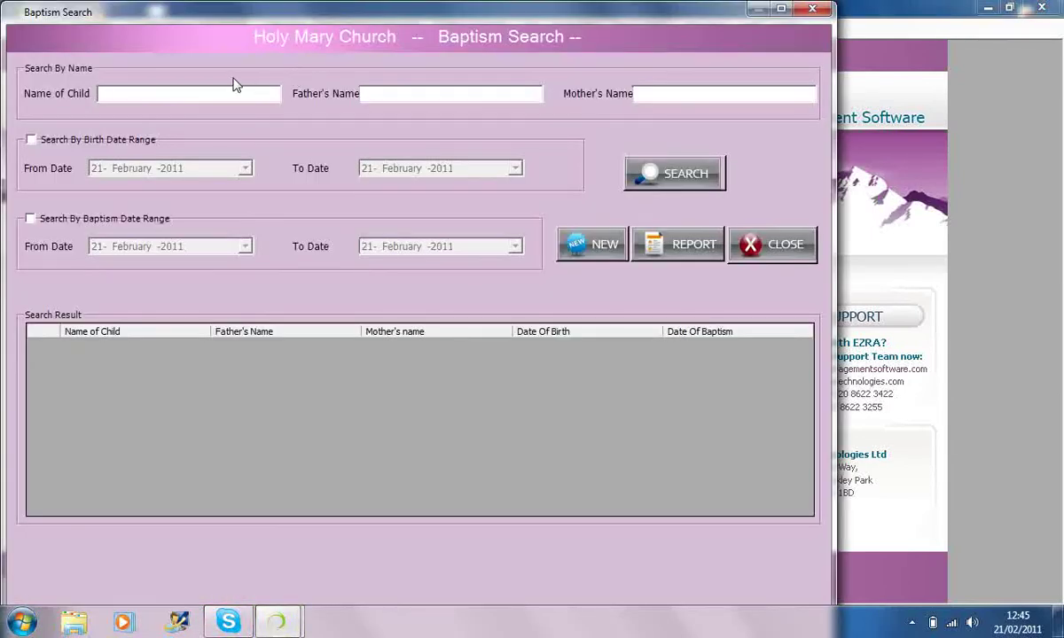
pyautogui.click(228, 95)
pyautogui.click(812, 9)
pyautogui.click(244, 29)
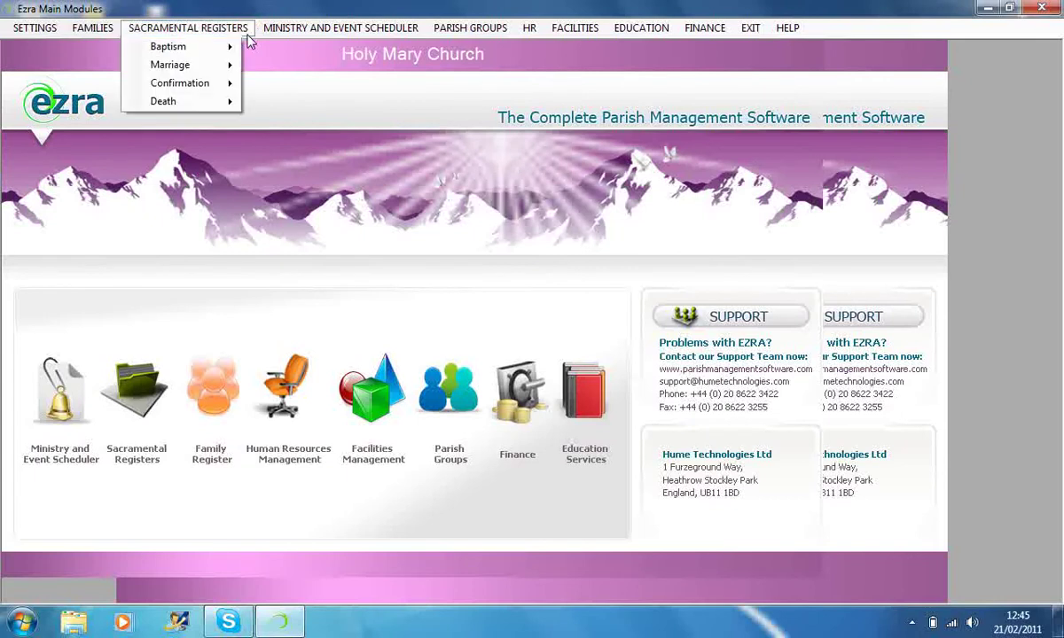
pyautogui.moveTo(244, 57)
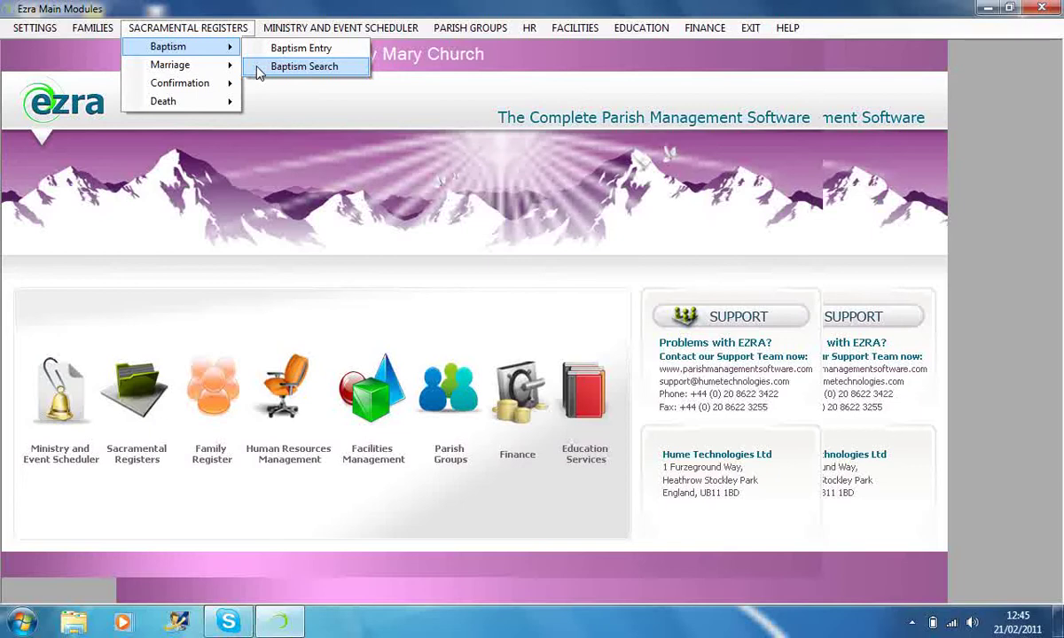
pyautogui.click(260, 67)
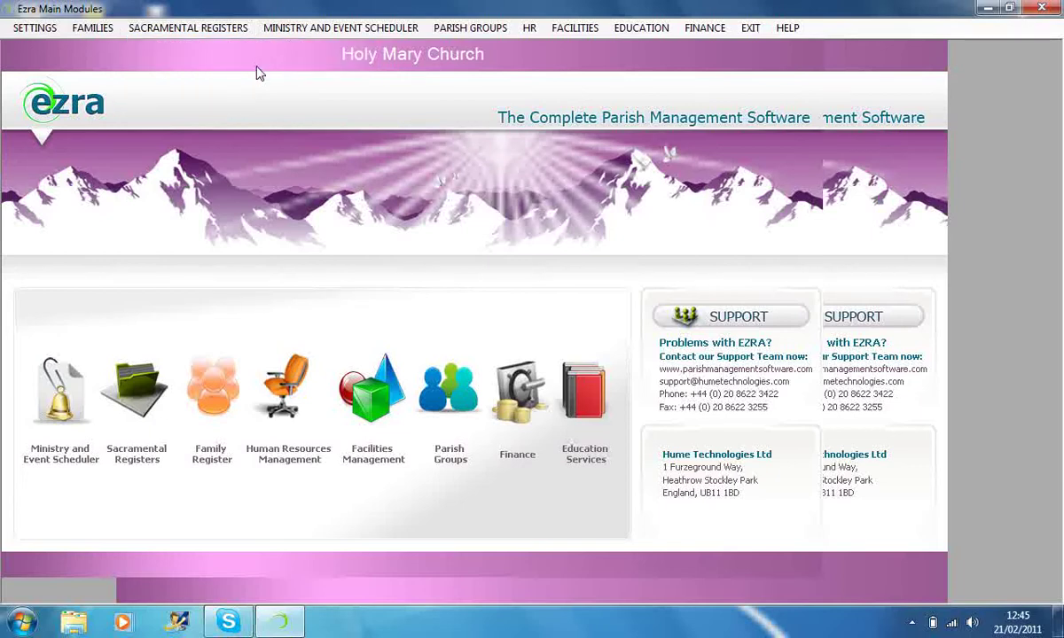
pyautogui.write('norm')
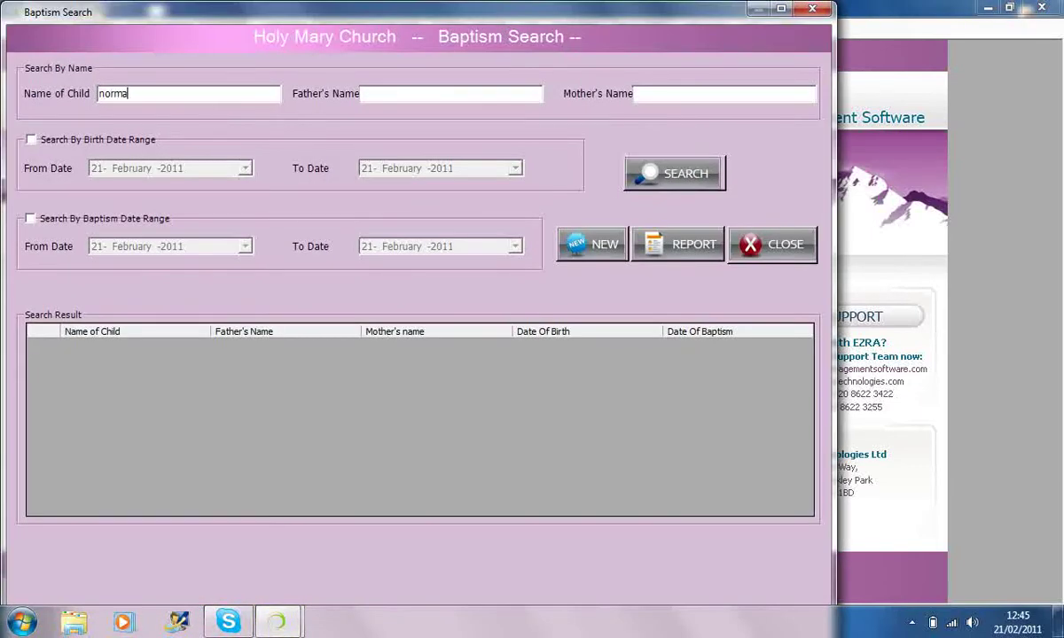
pyautogui.press('BackSpace')
pyautogui.click(688, 177)
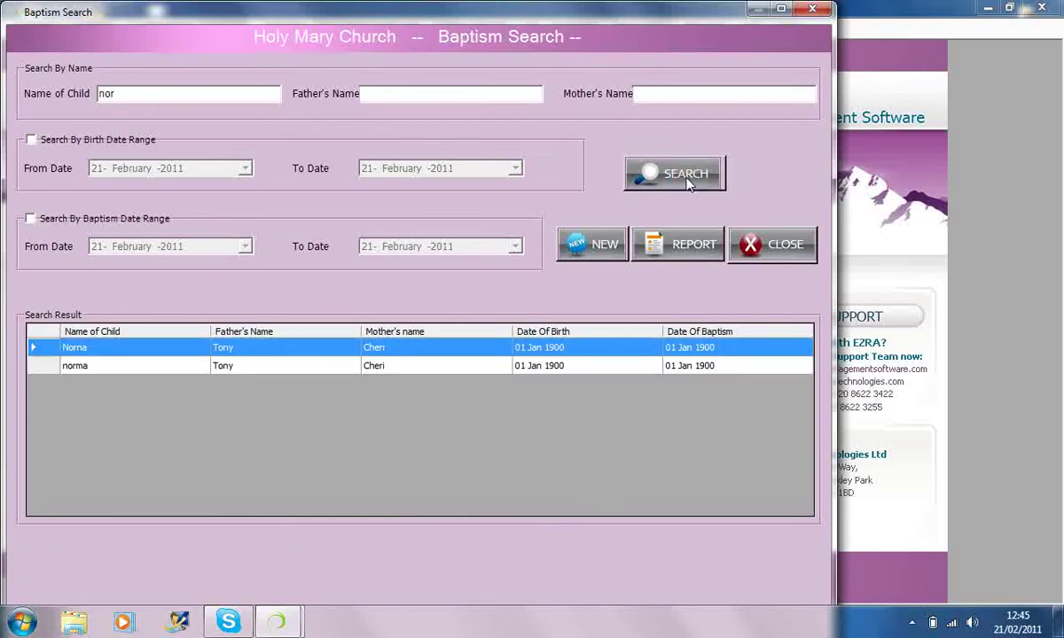
pyautogui.click(37, 367)
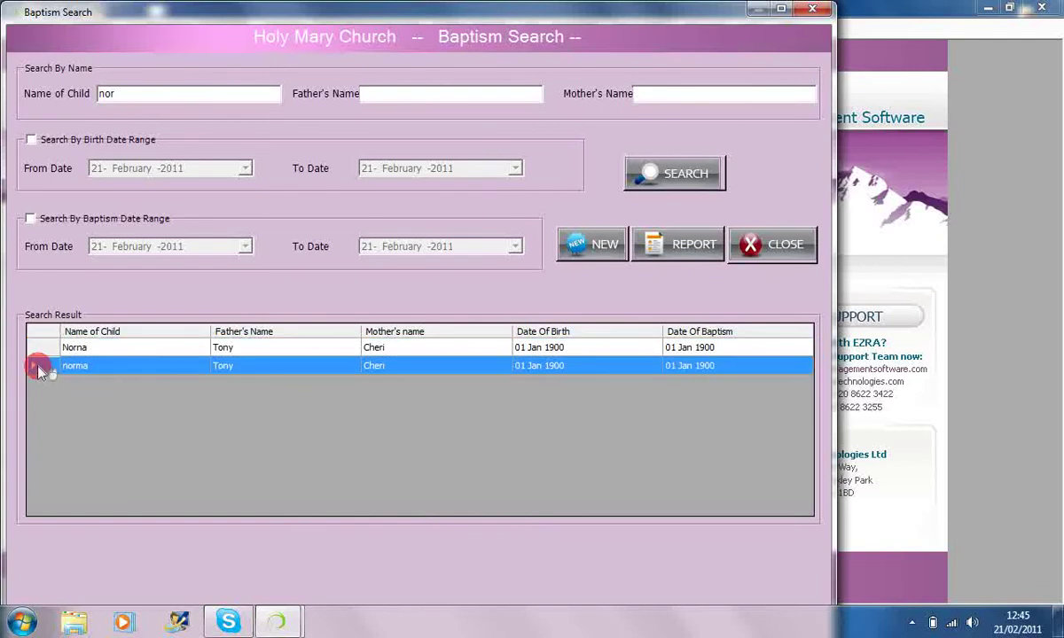
pyautogui.click(37, 350)
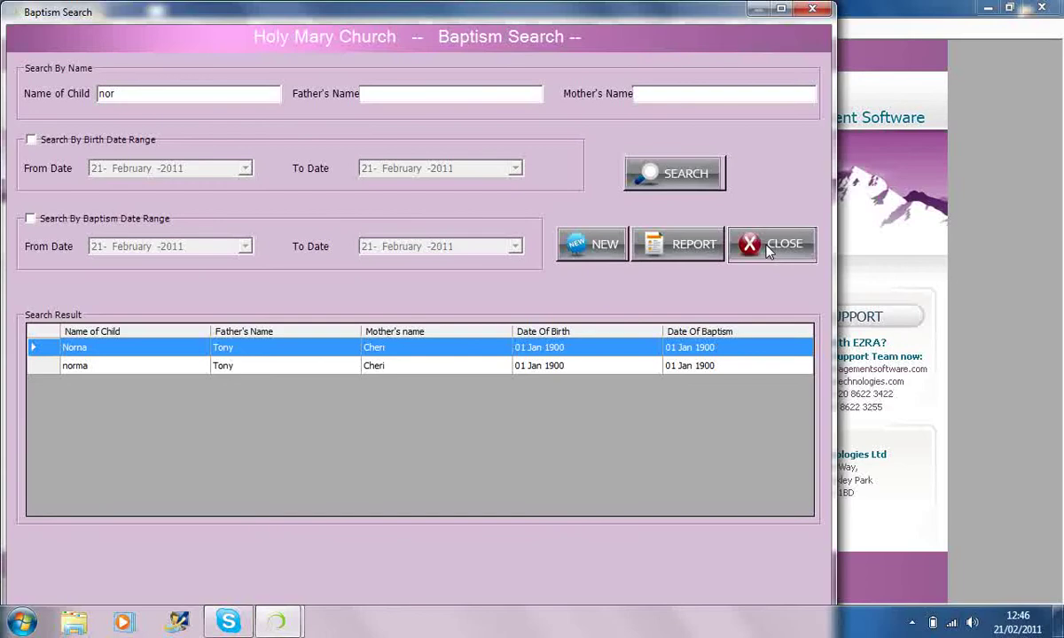
pyautogui.click(767, 251)
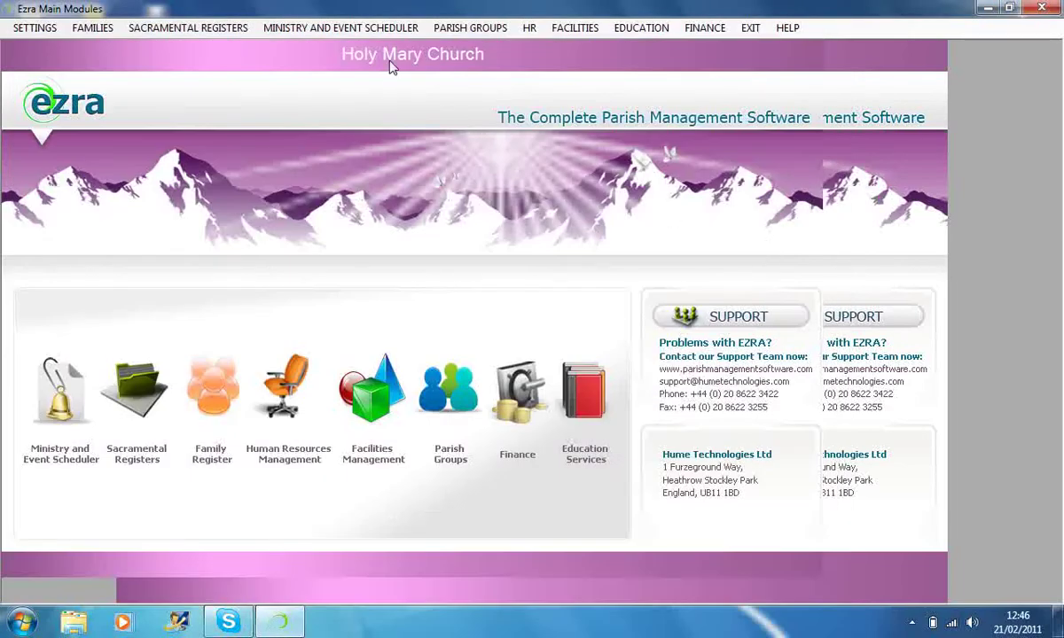
# - Open the Confession Details Entry form via Ministry and Event Scheduler > Liturgy and Sacraments
pyautogui.click(312, 36)
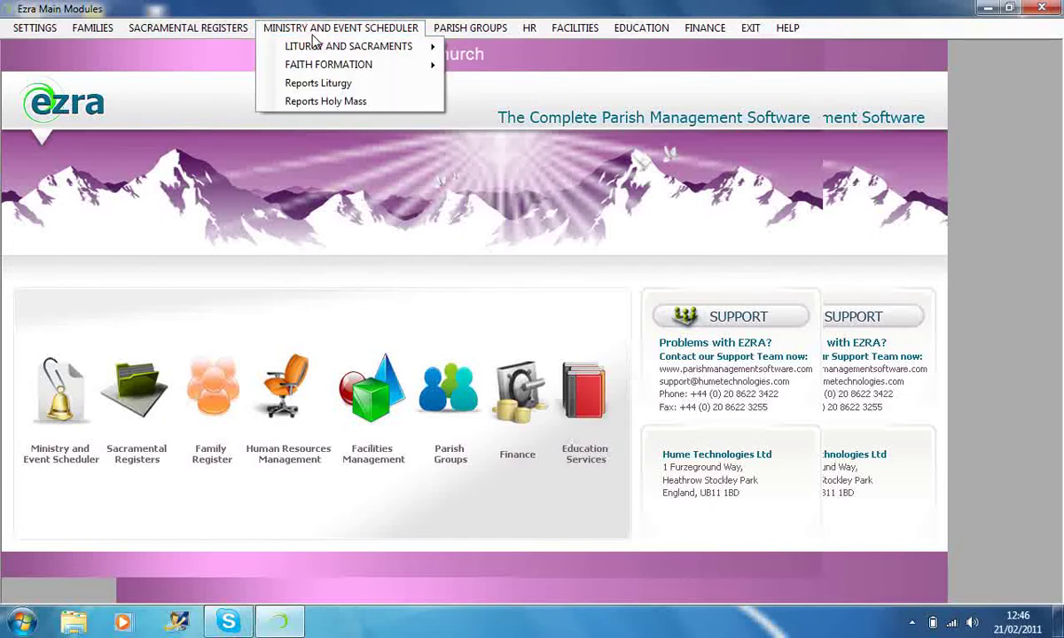
pyautogui.moveTo(270, 69)
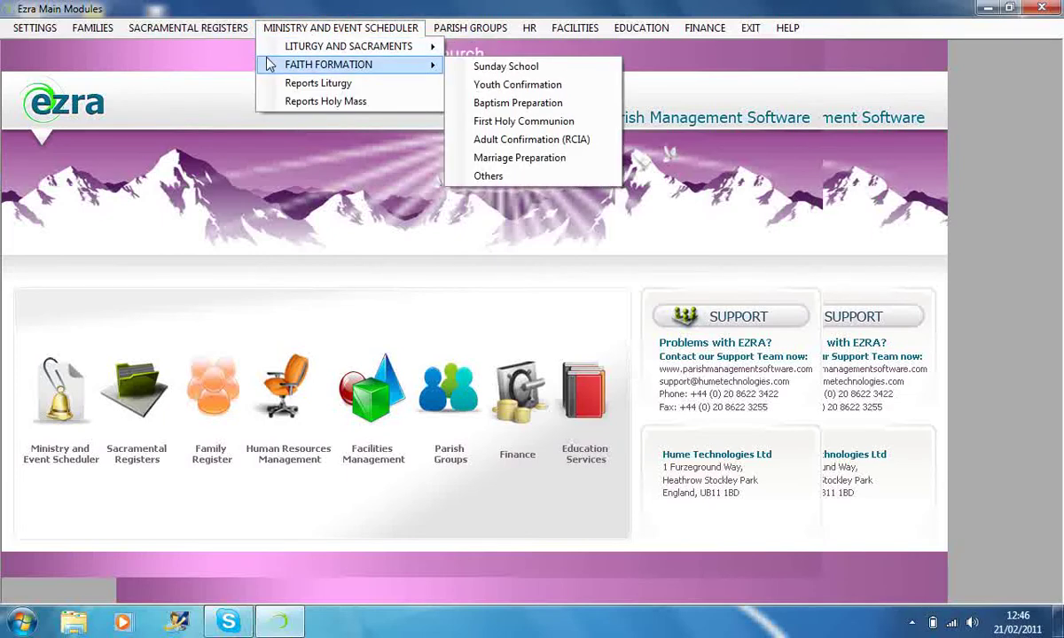
pyautogui.moveTo(301, 49)
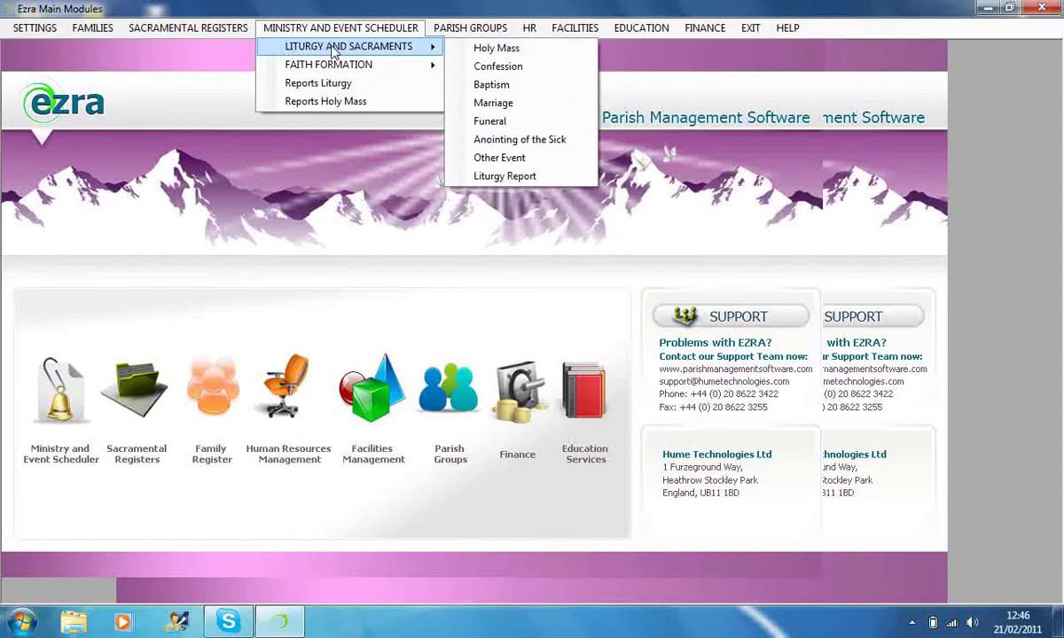
pyautogui.click(451, 68)
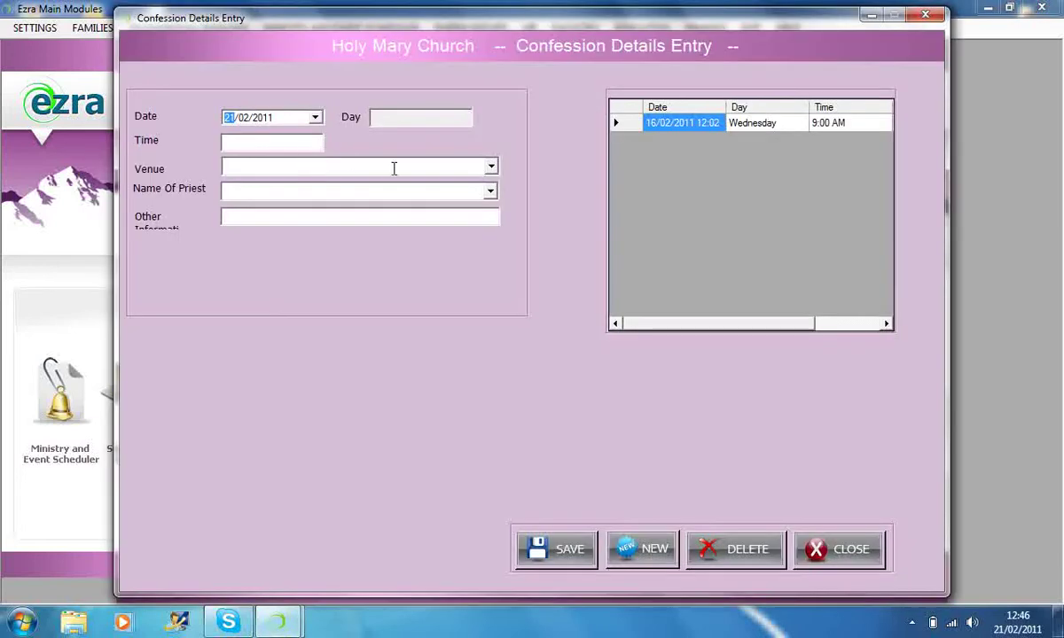
# - Load the 16/02/2011 confession session, check the Name Of Priest options, then close the form
pyautogui.click(616, 123)
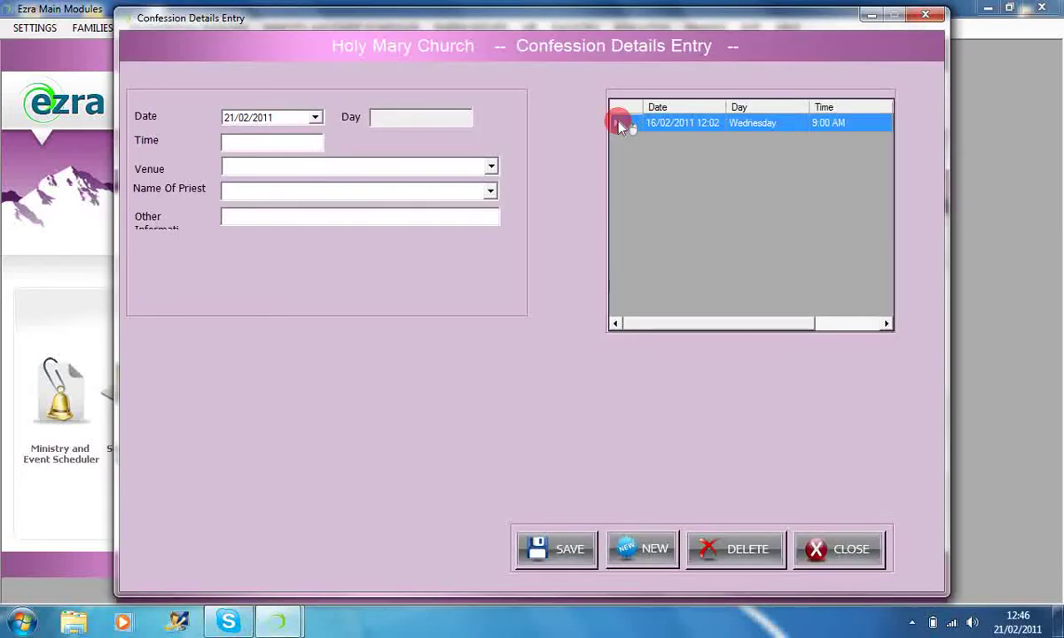
pyautogui.click(615, 123)
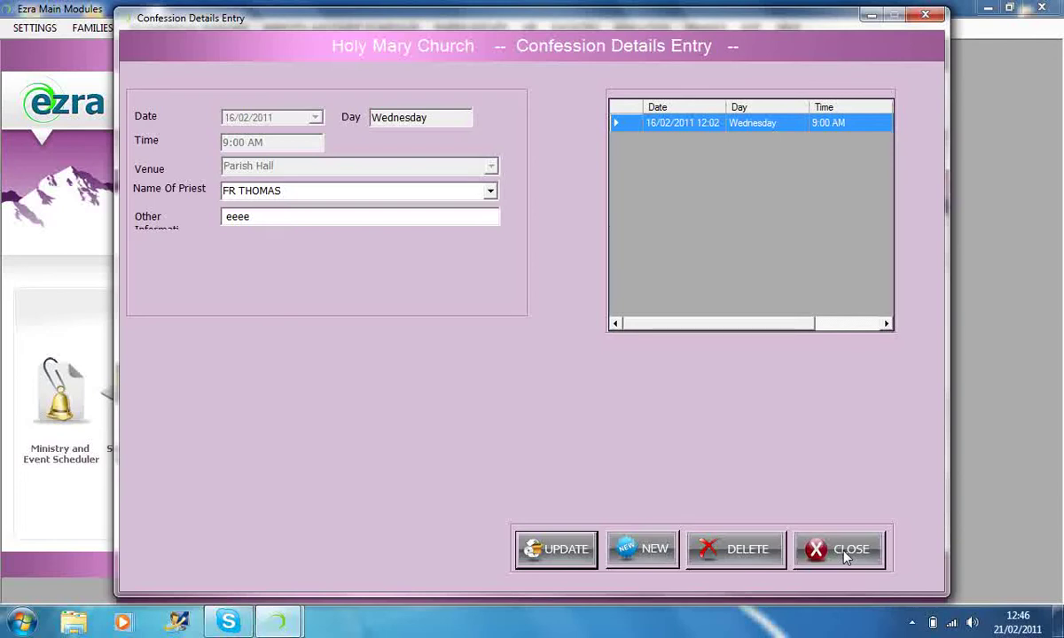
pyautogui.click(433, 199)
pyautogui.click(491, 192)
pyautogui.click(491, 193)
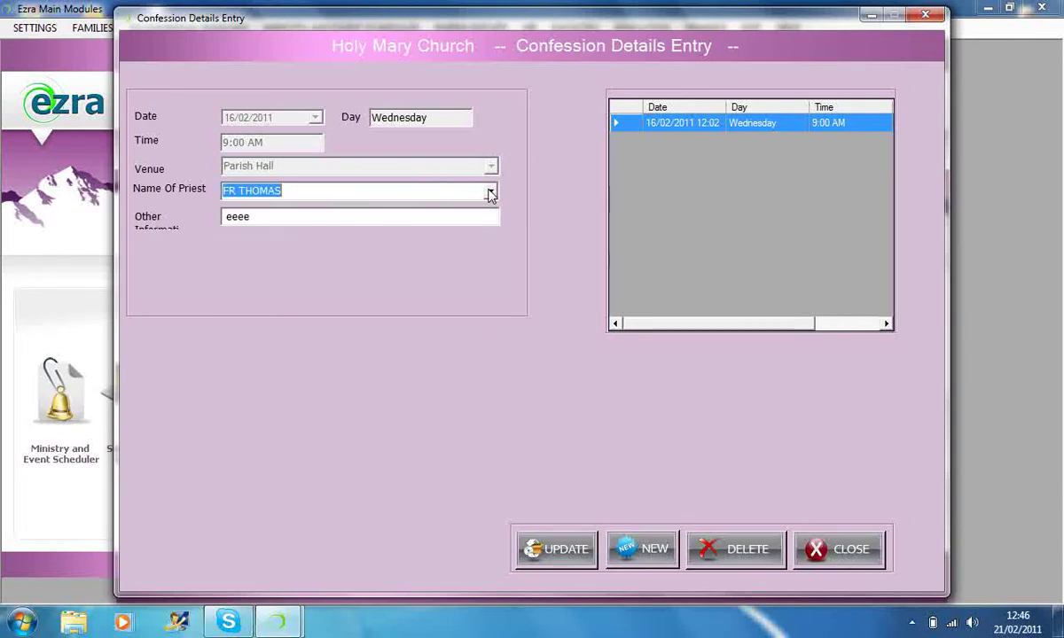
pyautogui.click(838, 551)
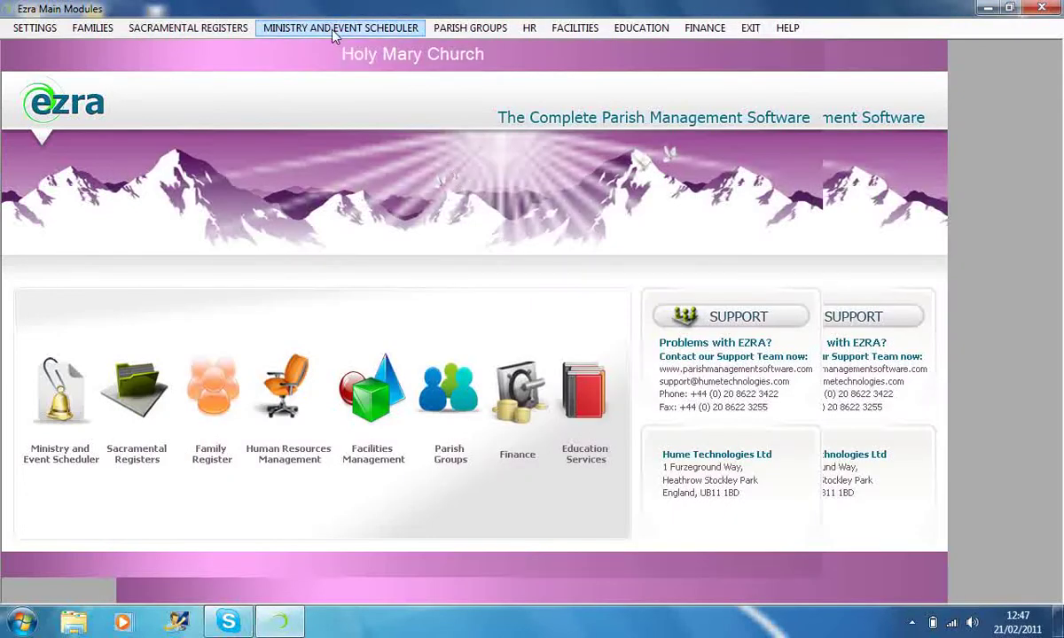
pyautogui.click(341, 27)
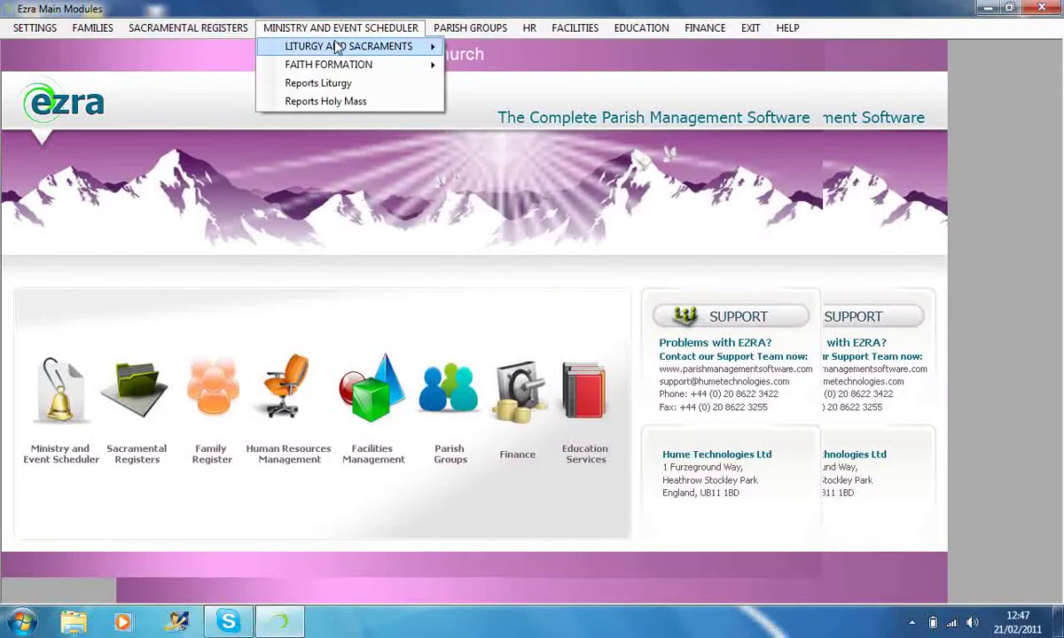
# - Browse the Ministry and Event Scheduler menus to reveal the Faith Formation programmes submenu
pyautogui.moveTo(381, 46)
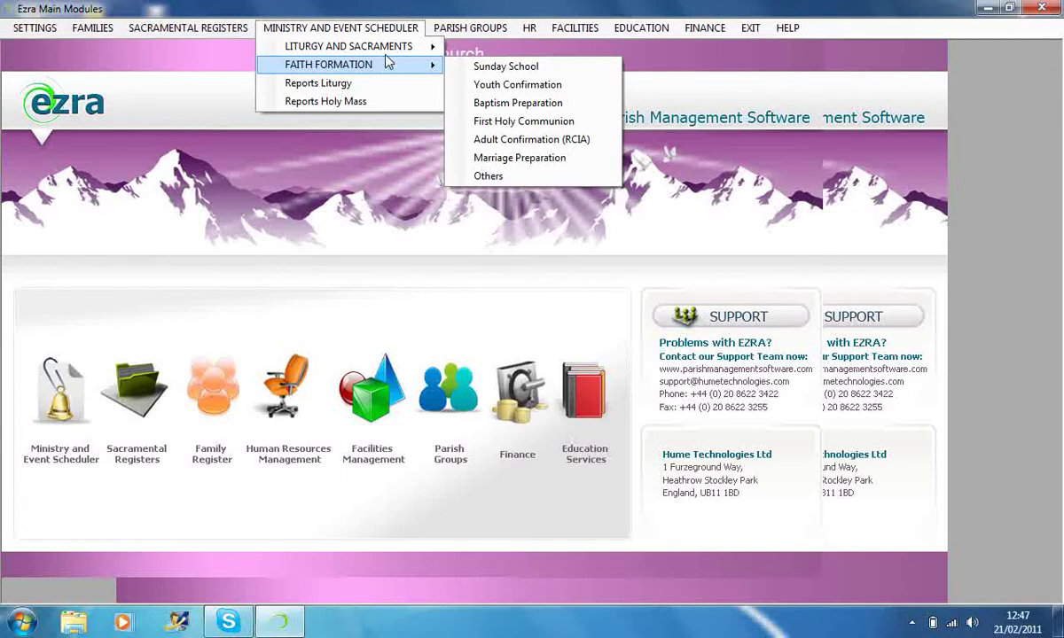
pyautogui.moveTo(418, 46)
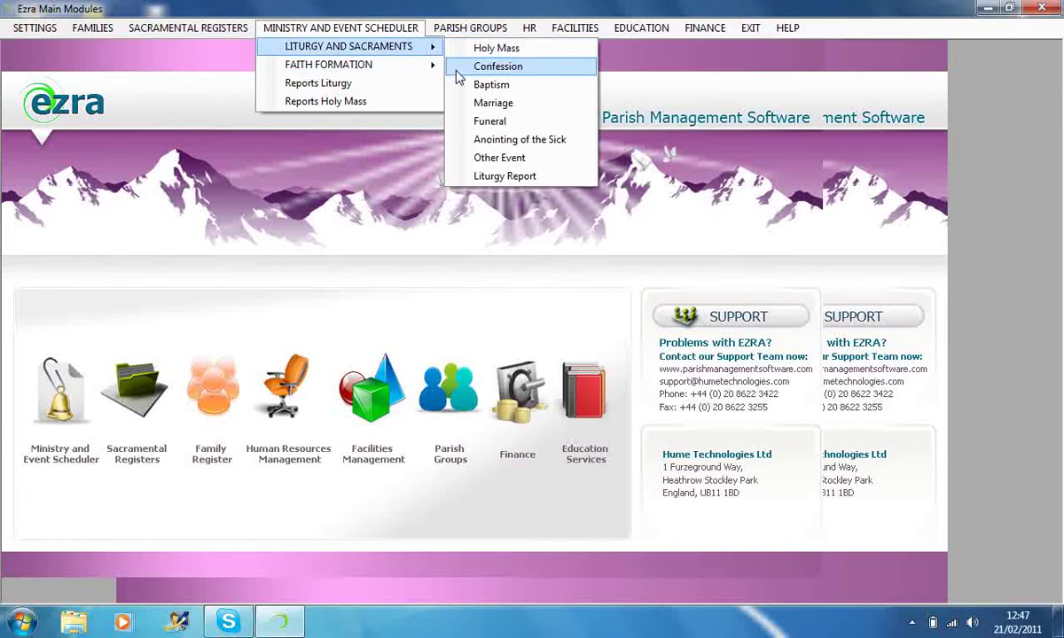
pyautogui.click(217, 63)
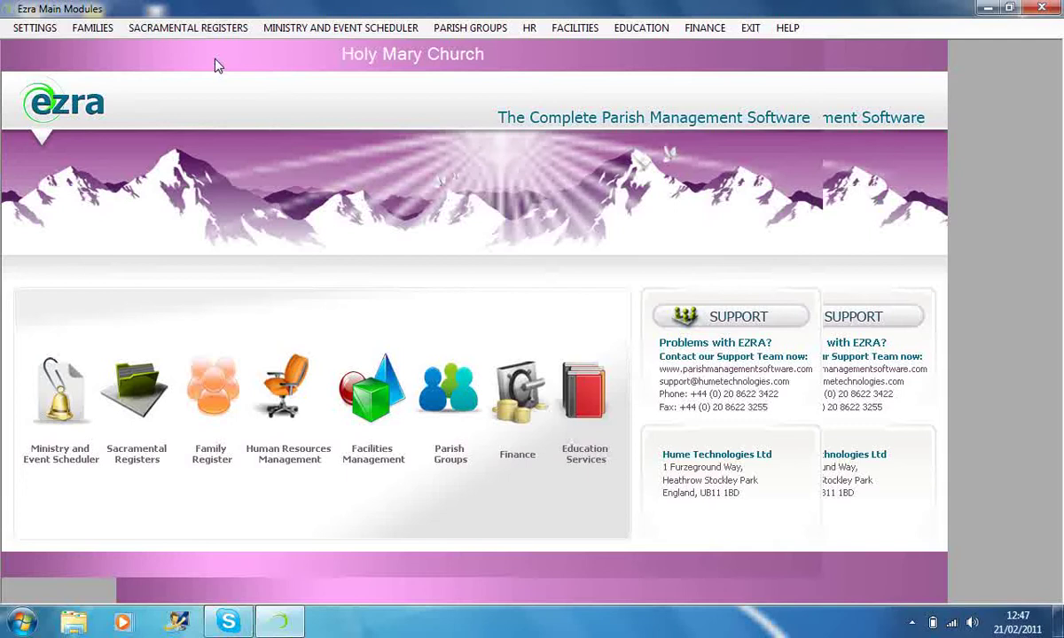
pyautogui.click(363, 29)
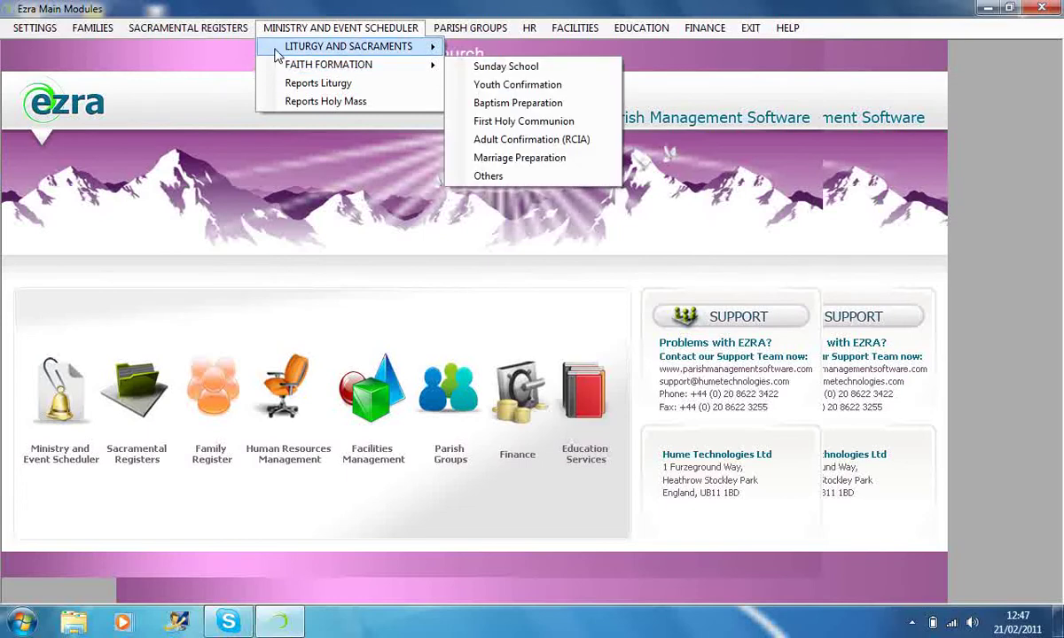
pyautogui.moveTo(266, 68)
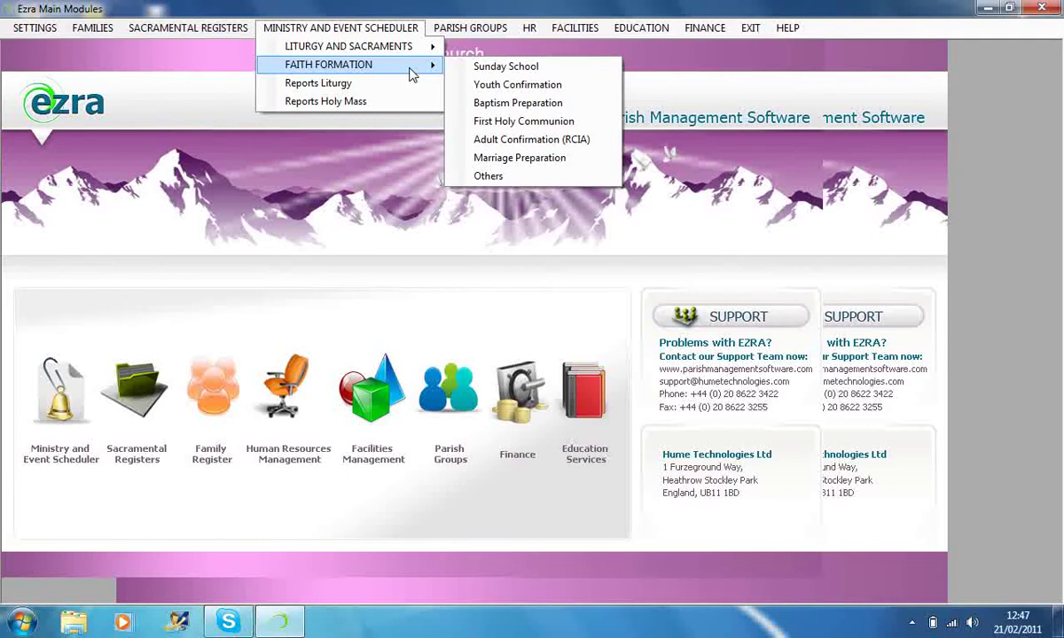
# - Open Faith Formation Details, load Sunday School programme P001, then close it
pyautogui.click(461, 88)
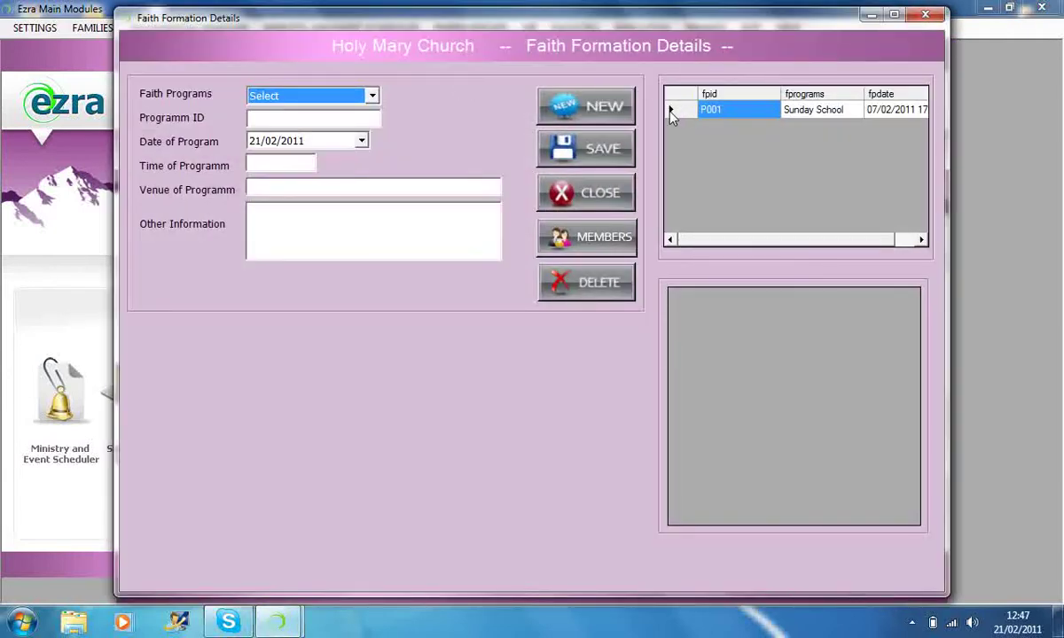
pyautogui.click(671, 110)
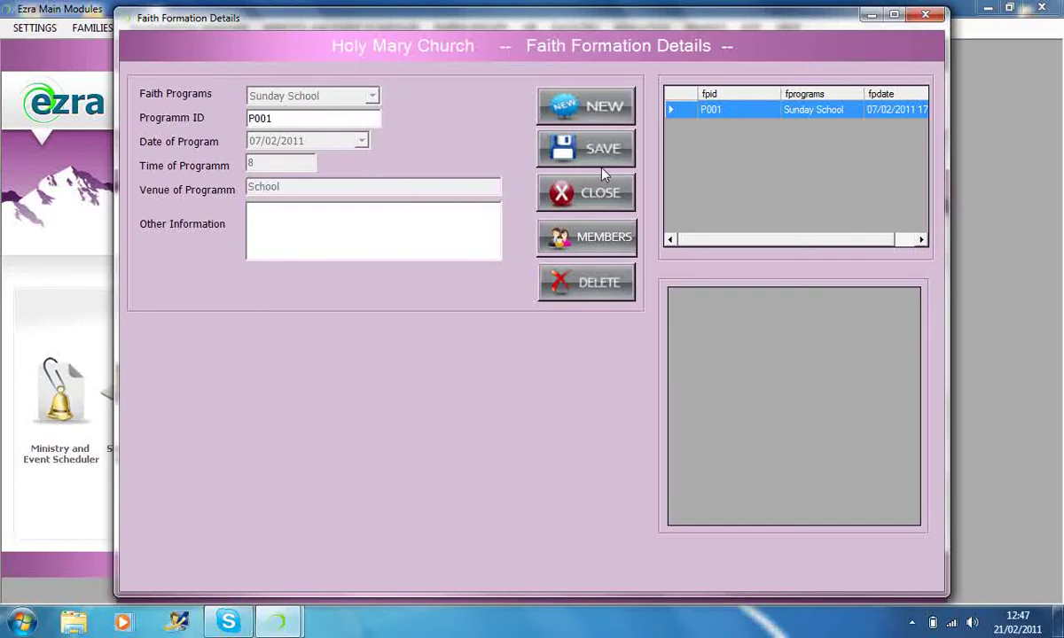
pyautogui.click(927, 19)
# - Reopen Faith Formation Details with P001 and view its empty teacher and class list
pyautogui.click(390, 27)
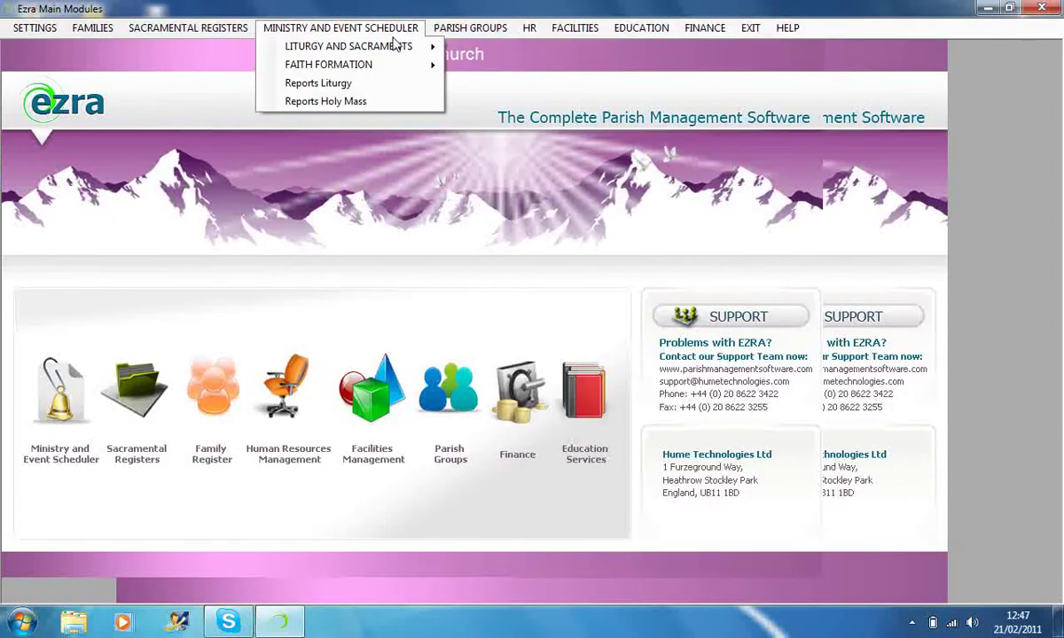
pyautogui.click(480, 70)
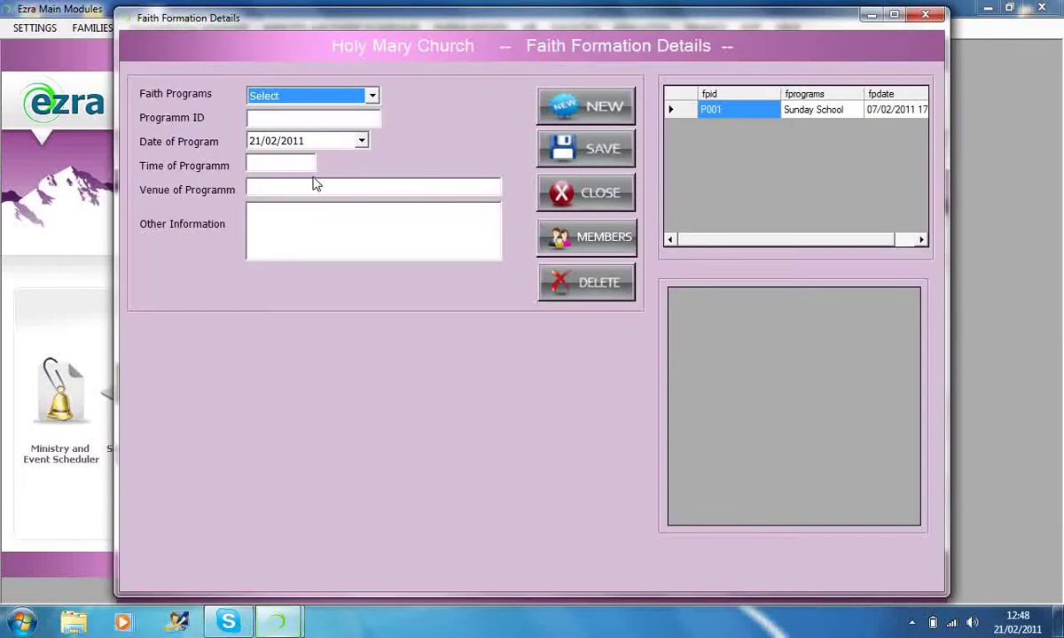
pyautogui.click(670, 111)
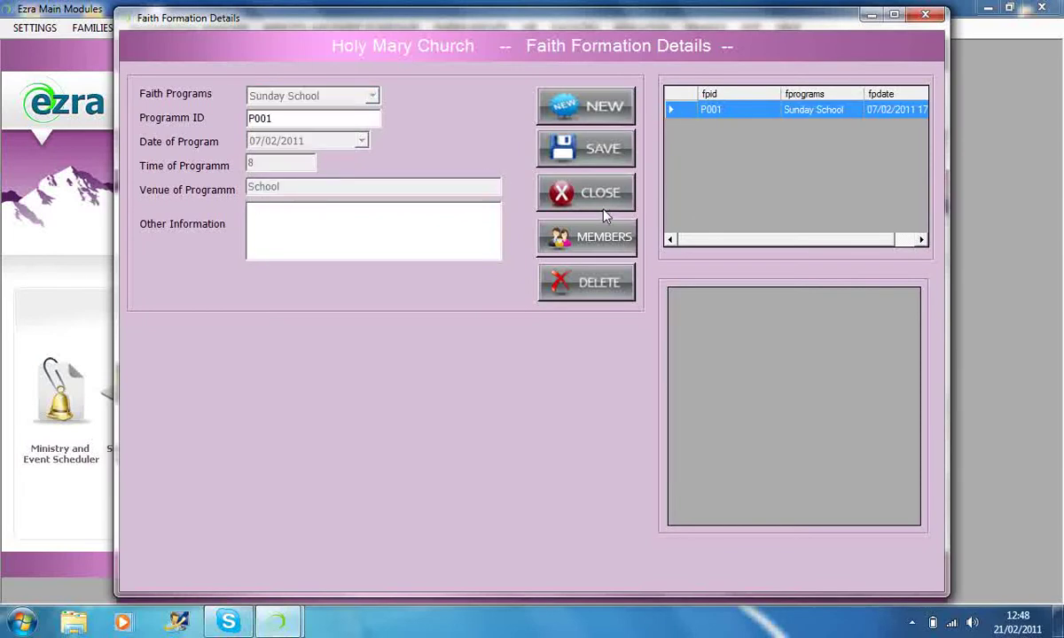
pyautogui.click(602, 235)
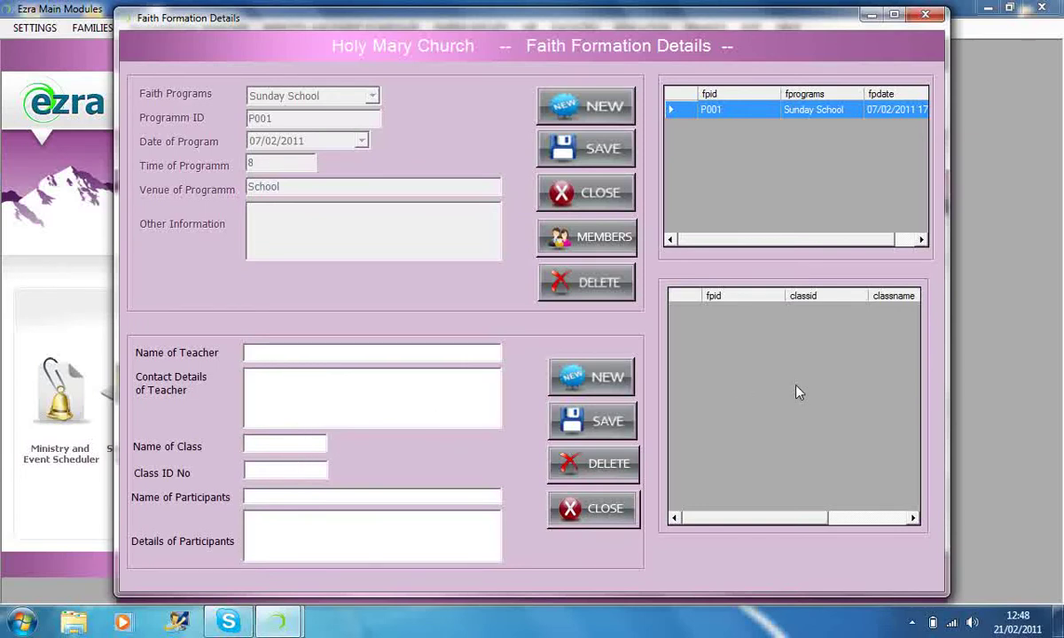
pyautogui.click(590, 512)
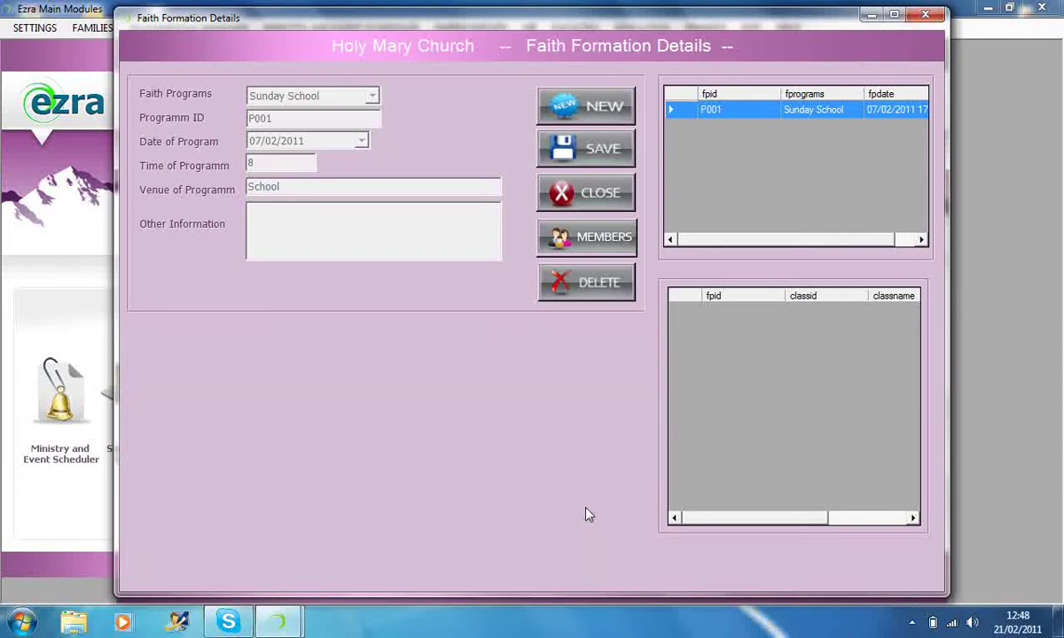
# - Close Faith Formation and open group REEDERS (RED/1) with its members in Parish Group Details
pyautogui.click(596, 197)
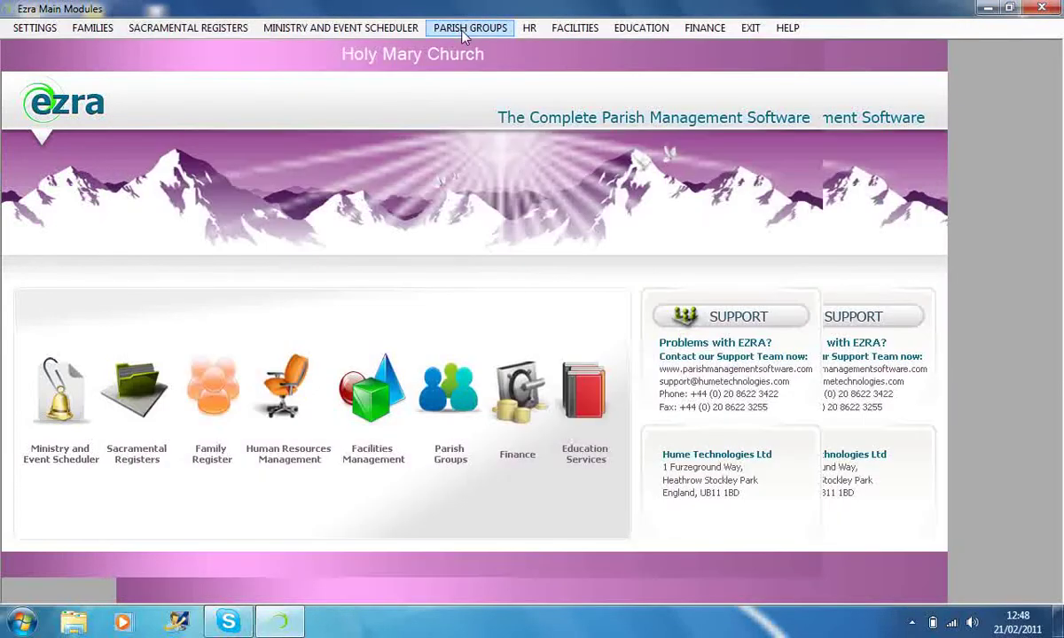
pyautogui.click(463, 30)
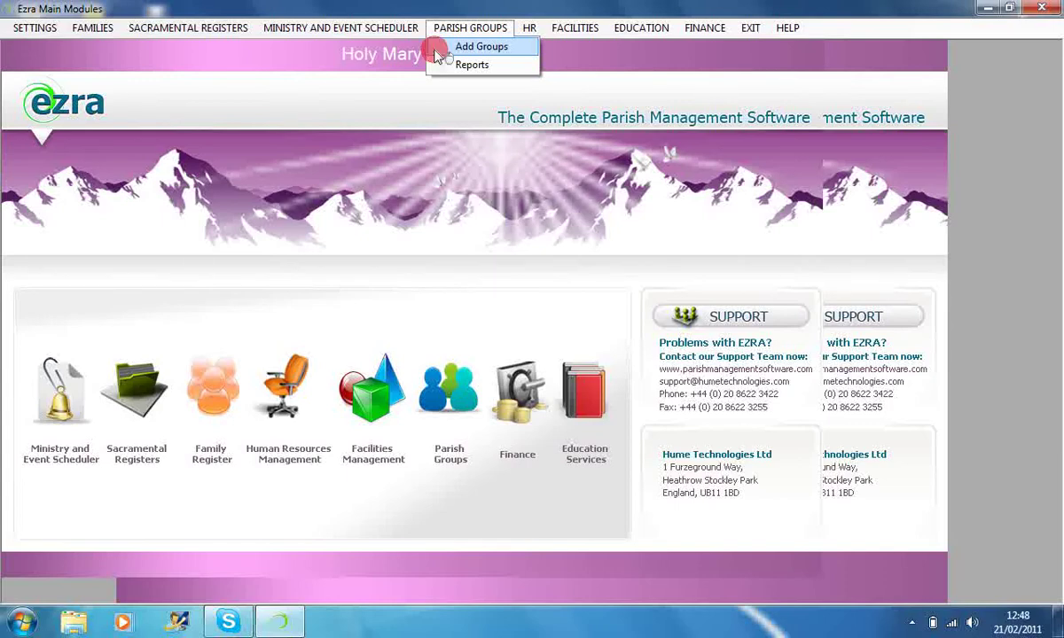
pyautogui.click(437, 49)
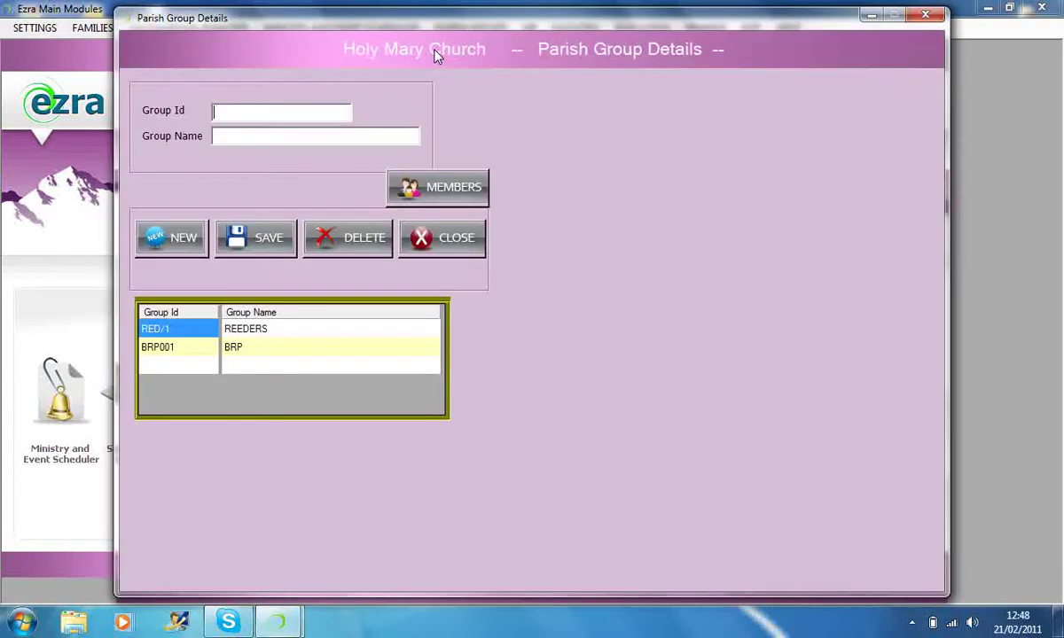
pyautogui.click(154, 328)
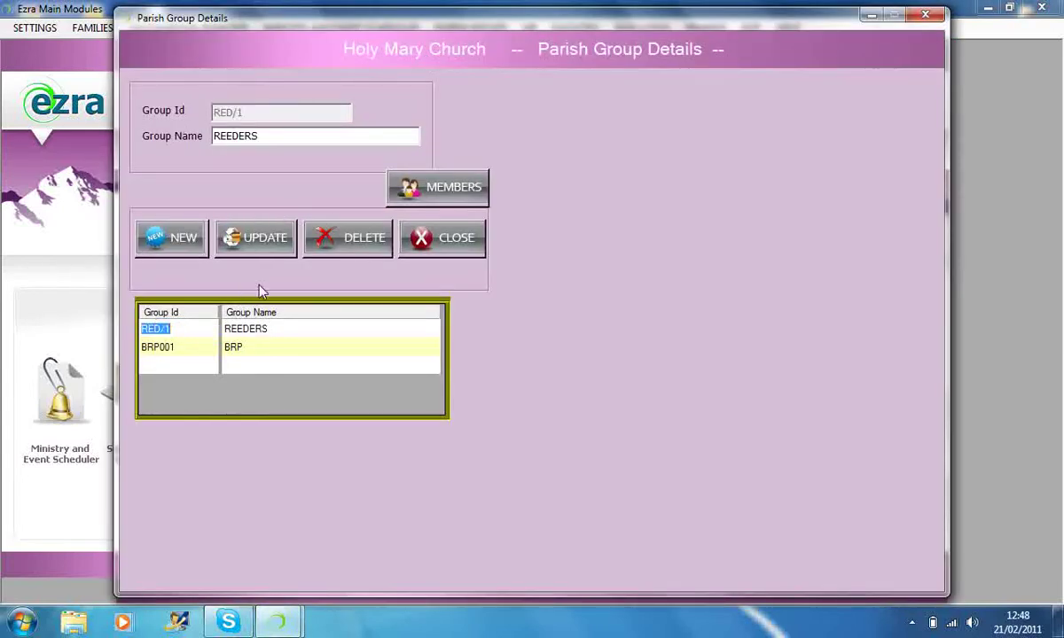
pyautogui.click(439, 190)
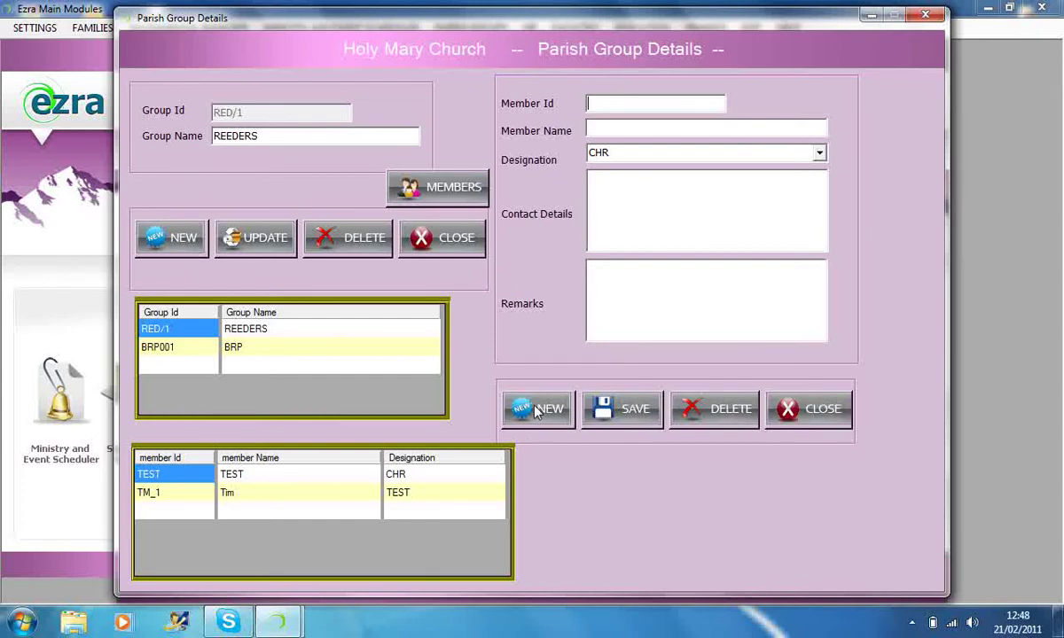
# - Review the second REEDERS member's details, then close the member panel and group form
pyautogui.click(820, 413)
pyautogui.click(182, 492)
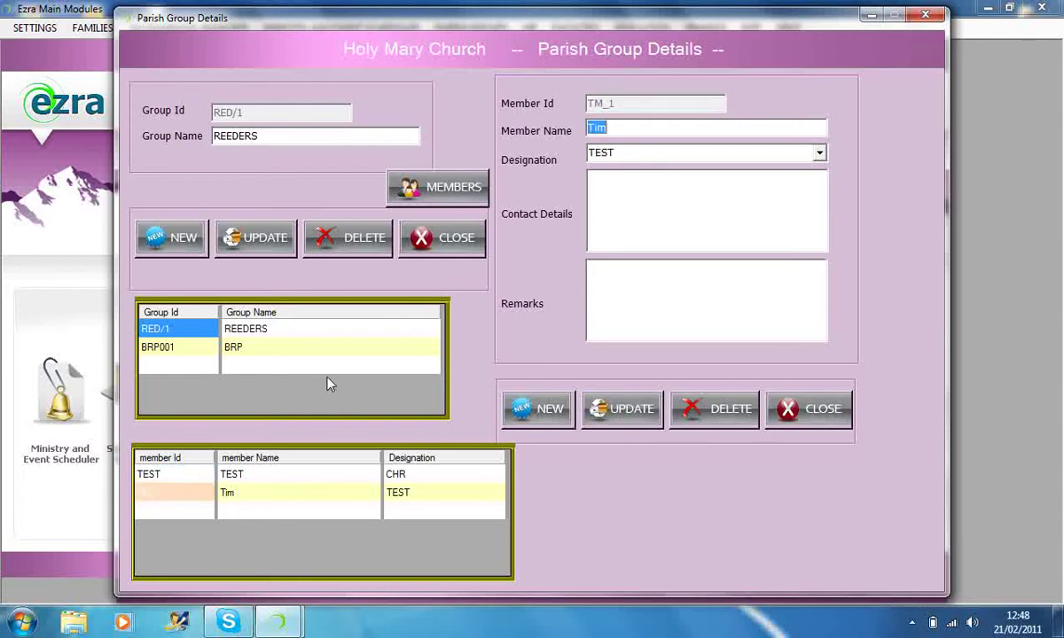
pyautogui.click(390, 181)
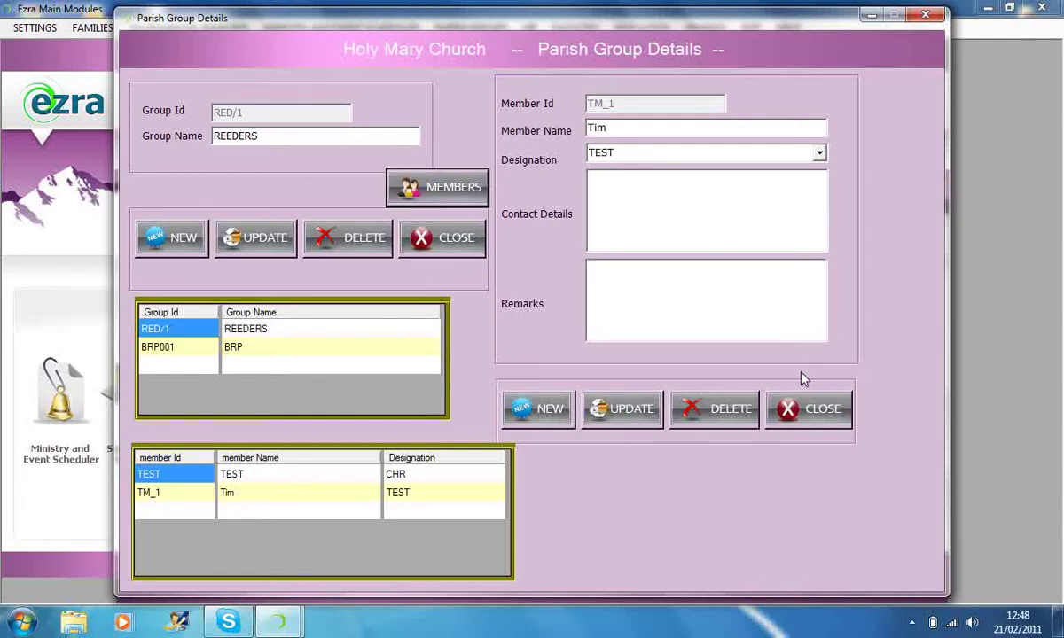
pyautogui.click(811, 416)
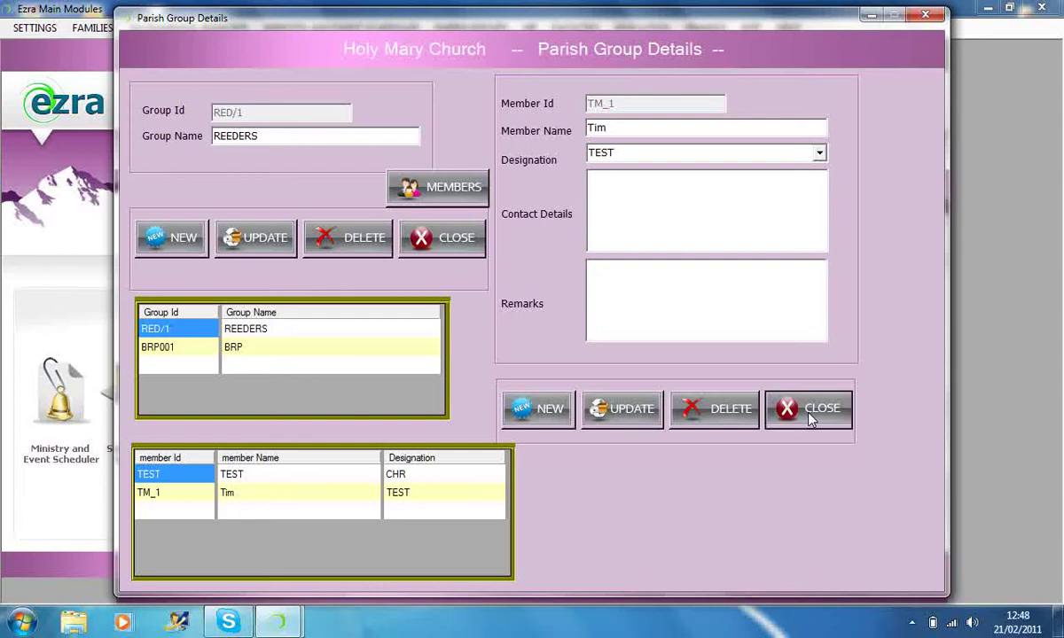
pyautogui.click(785, 456)
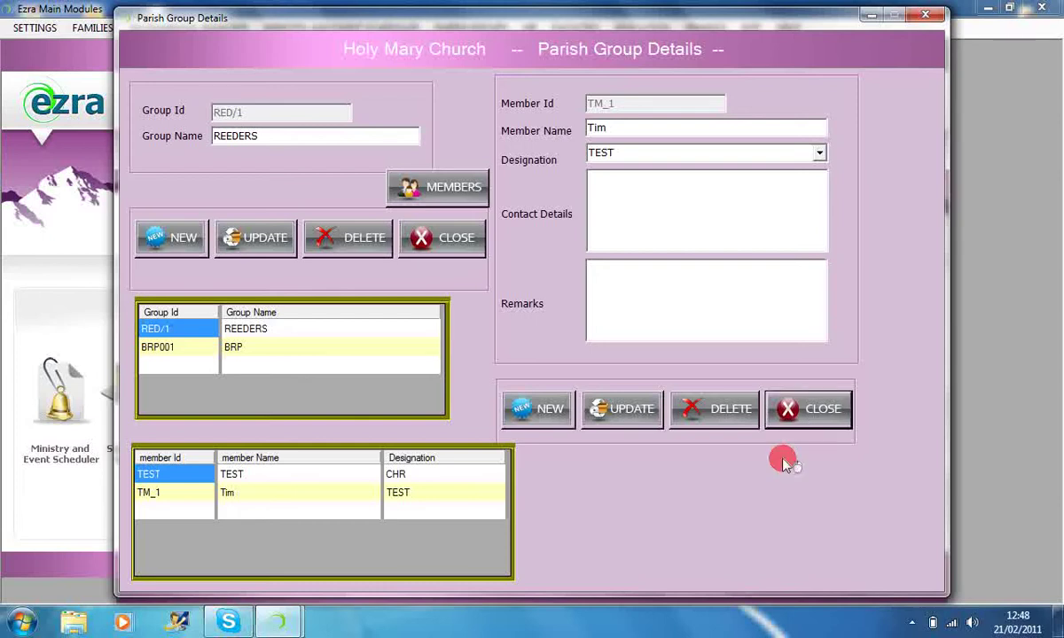
pyautogui.click(798, 410)
pyautogui.click(811, 409)
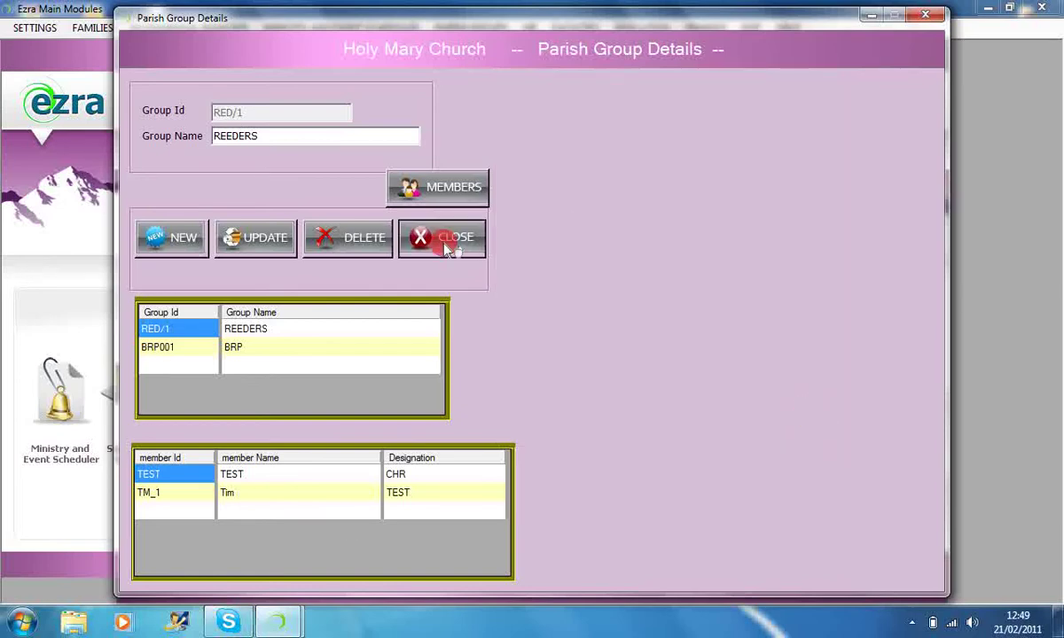
pyautogui.click(439, 239)
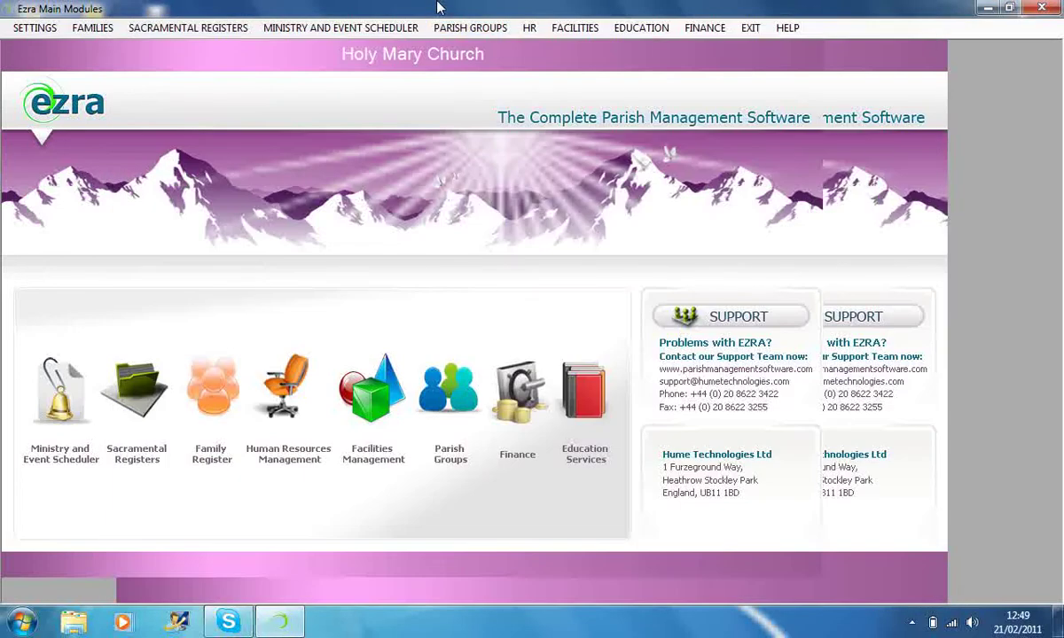
# - Open the HR volunteer groups list, view the Offertory group, and close it
pyautogui.click(524, 27)
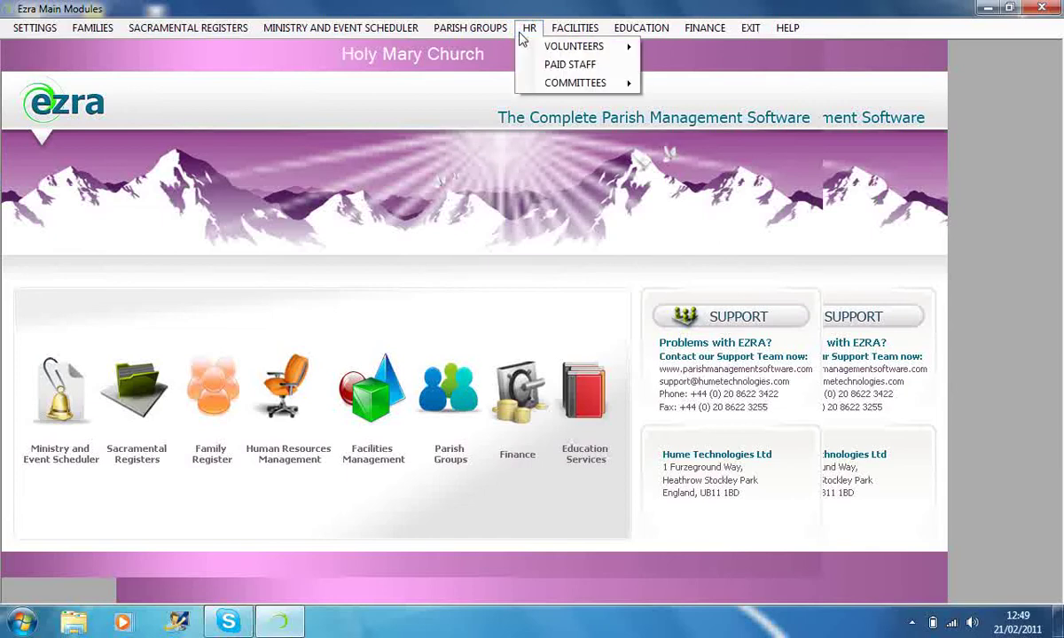
pyautogui.moveTo(532, 45)
pyautogui.click(674, 54)
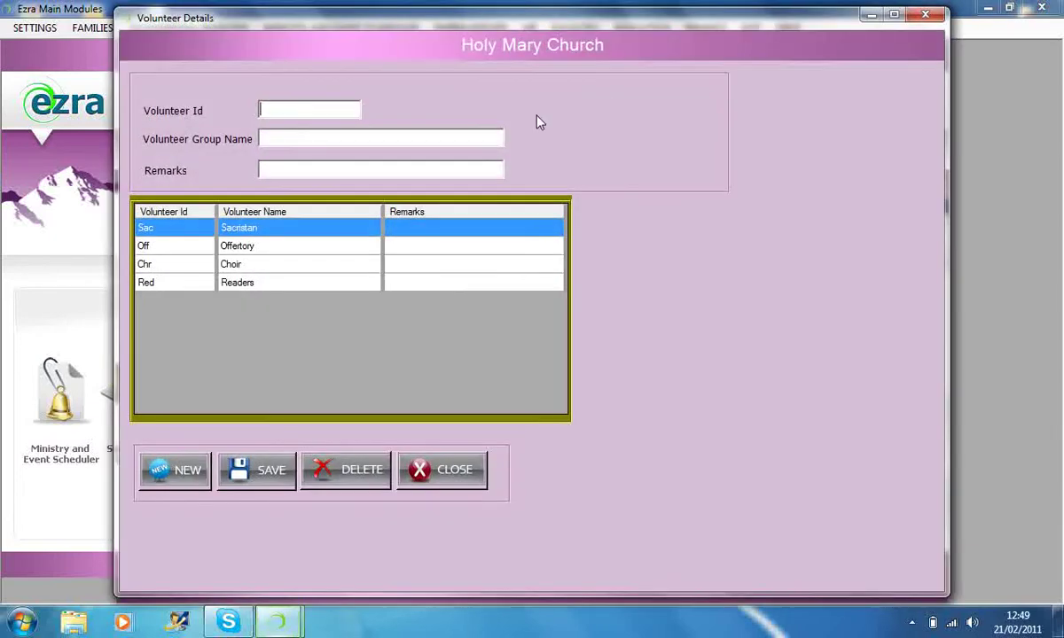
pyautogui.click(149, 247)
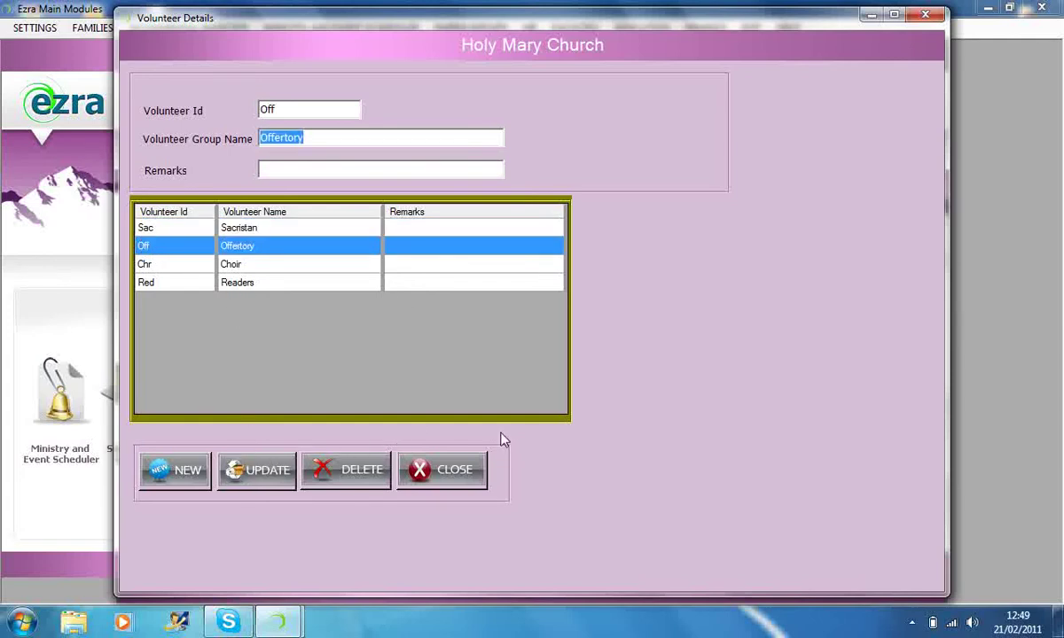
pyautogui.click(450, 476)
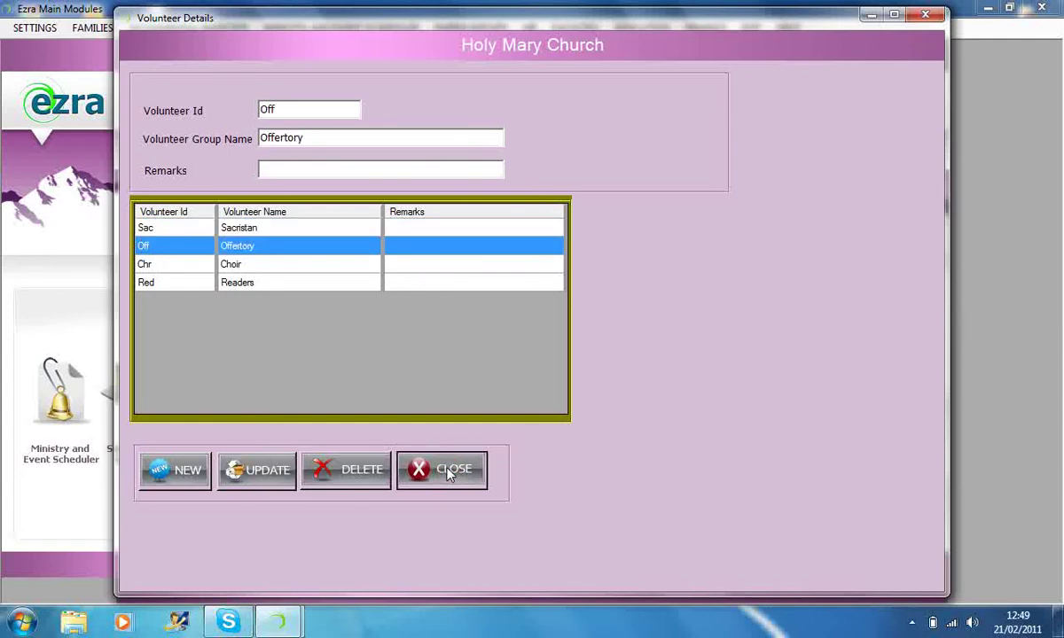
pyautogui.click(449, 474)
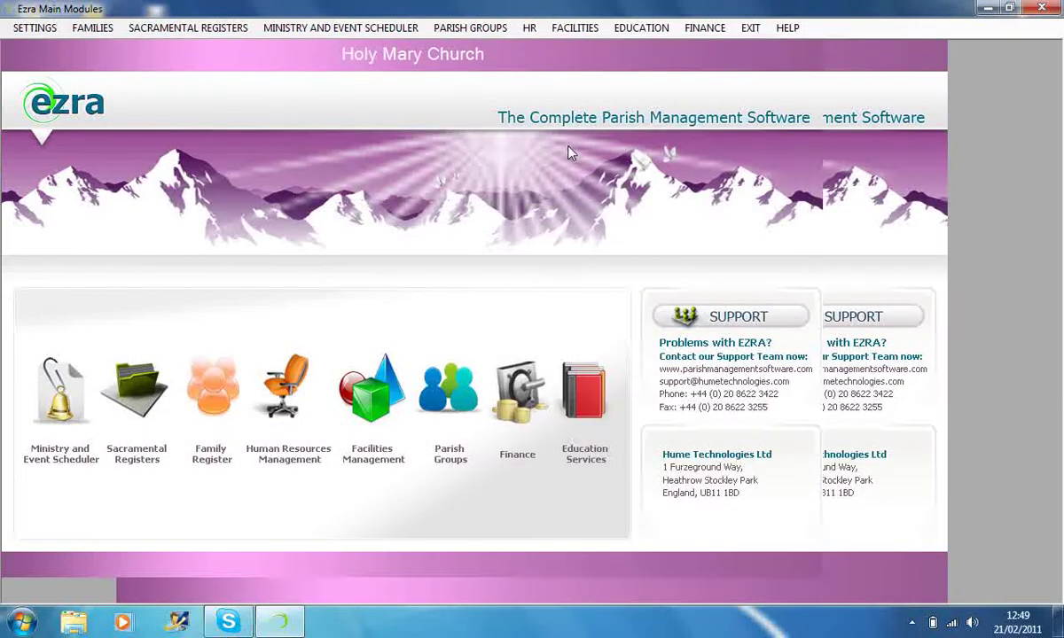
# - Reopen volunteer groups, view Offertory and Choir, clear the form with NEW, and close
pyautogui.click(560, 30)
pyautogui.moveTo(530, 32)
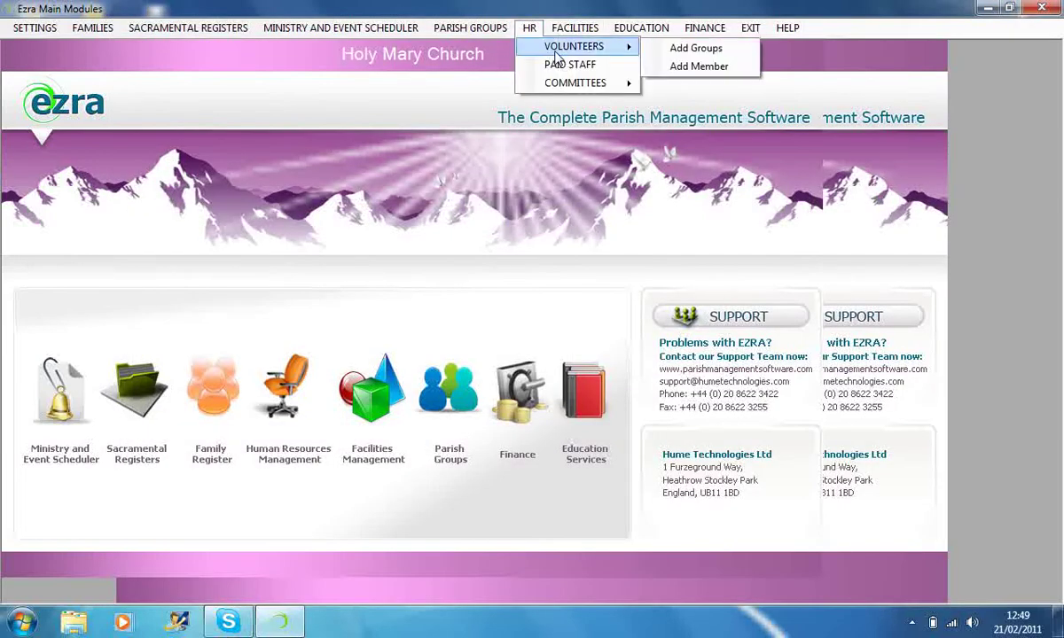
pyautogui.click(672, 48)
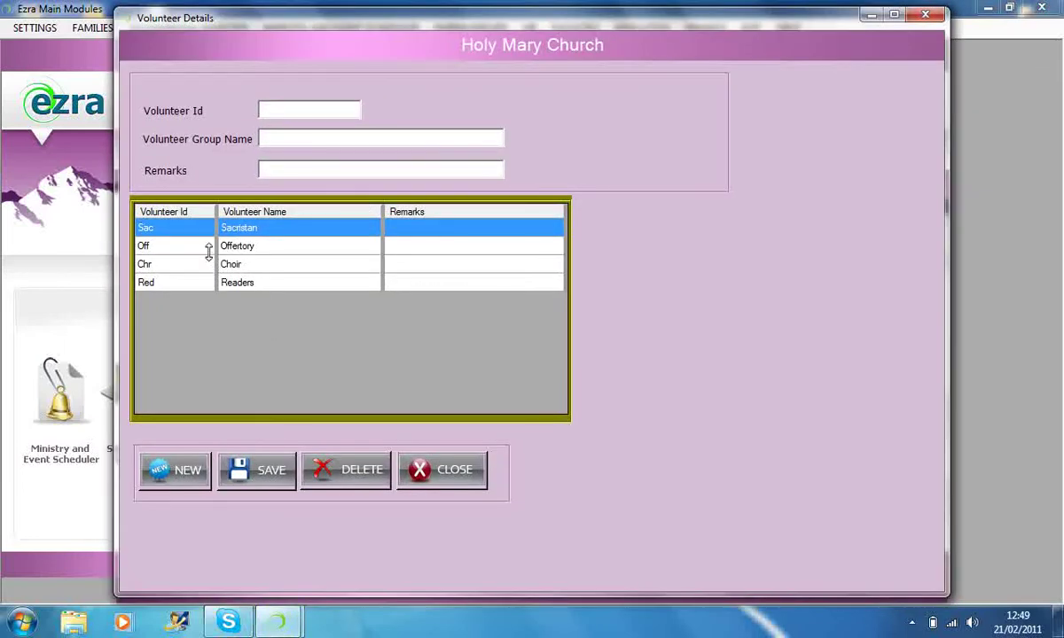
pyautogui.click(280, 168)
pyautogui.click(144, 249)
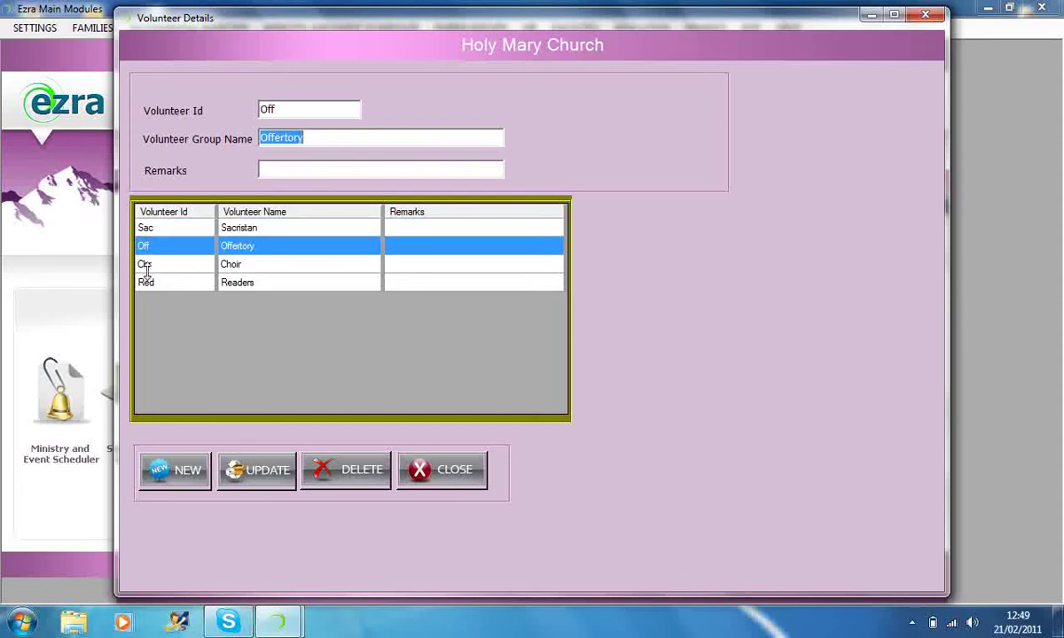
pyautogui.click(148, 265)
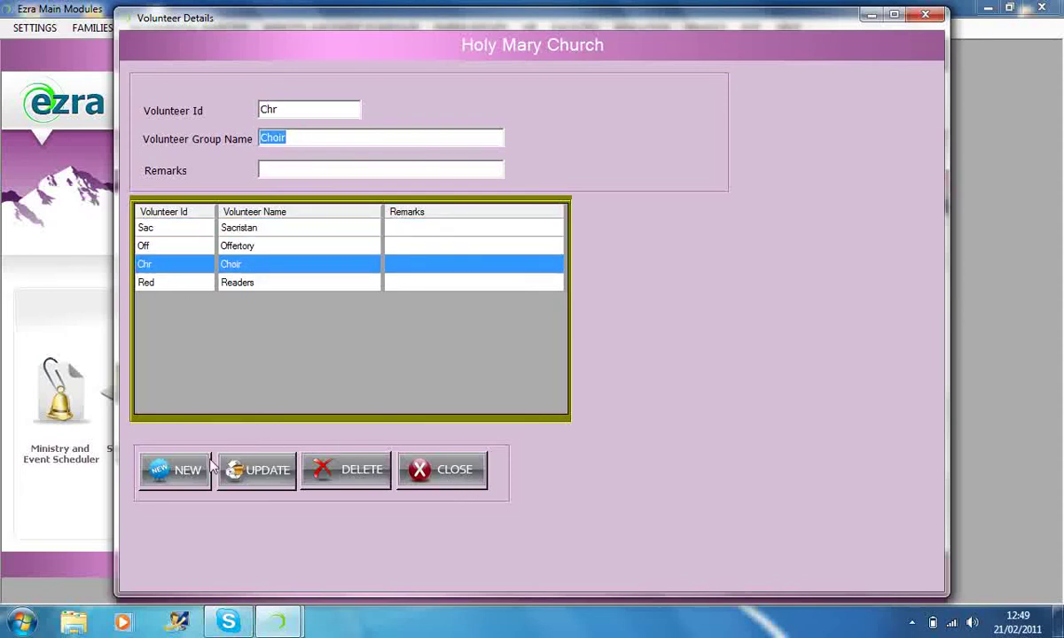
pyautogui.click(183, 474)
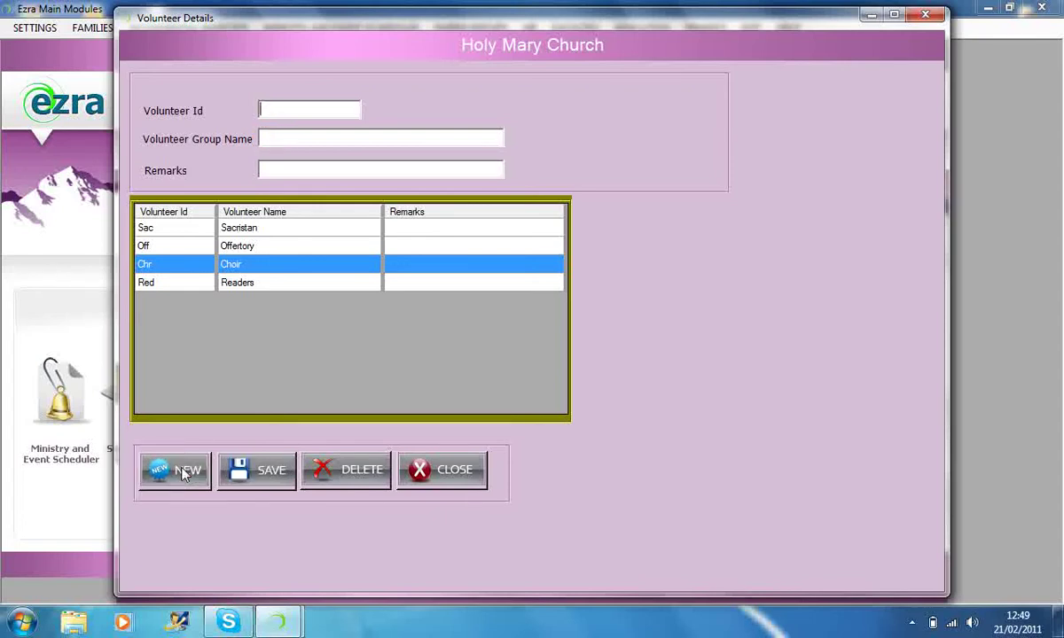
pyautogui.click(446, 475)
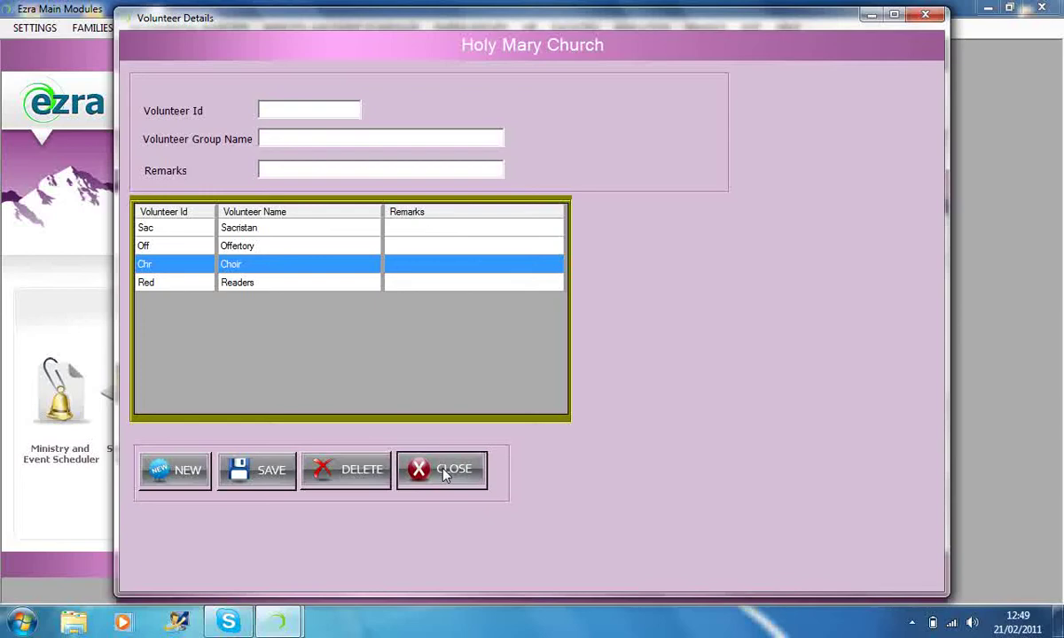
pyautogui.click(440, 468)
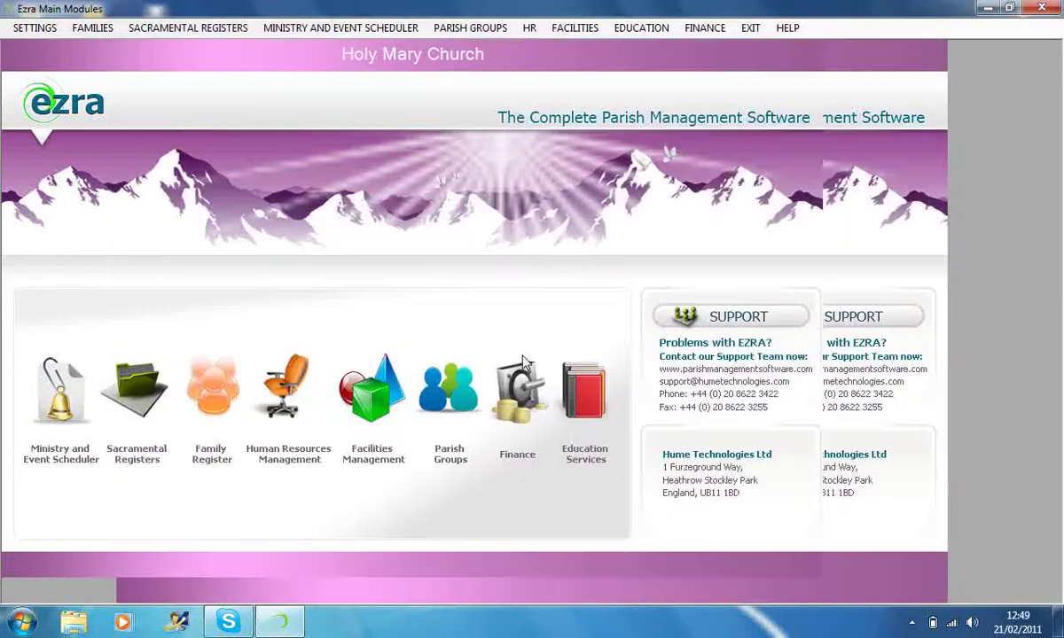
pyautogui.click(575, 28)
pyautogui.moveTo(574, 47)
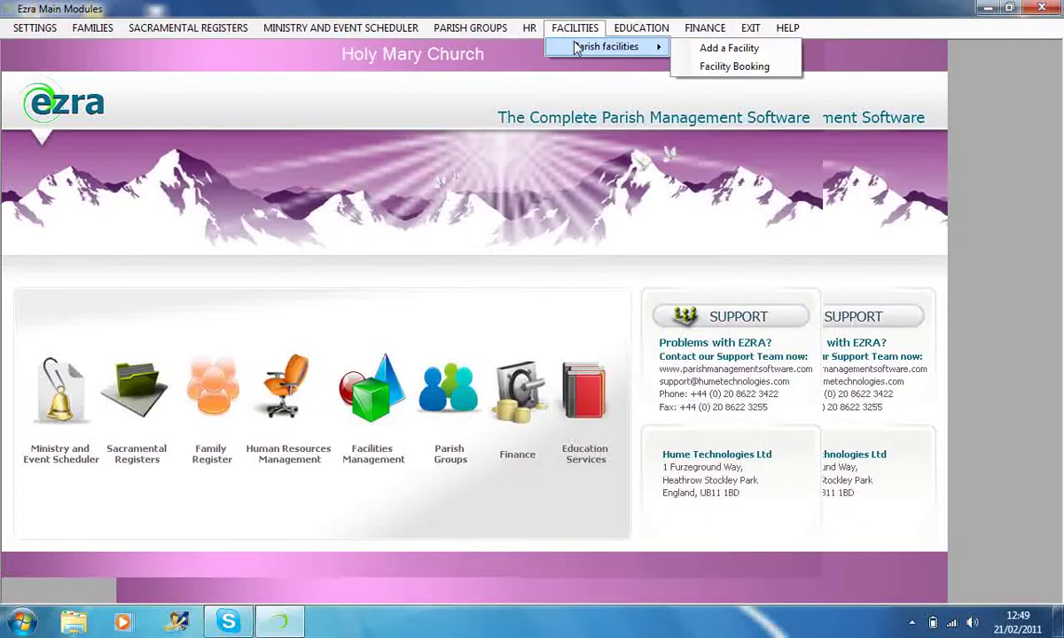
pyautogui.moveTo(529, 27)
pyautogui.click(678, 69)
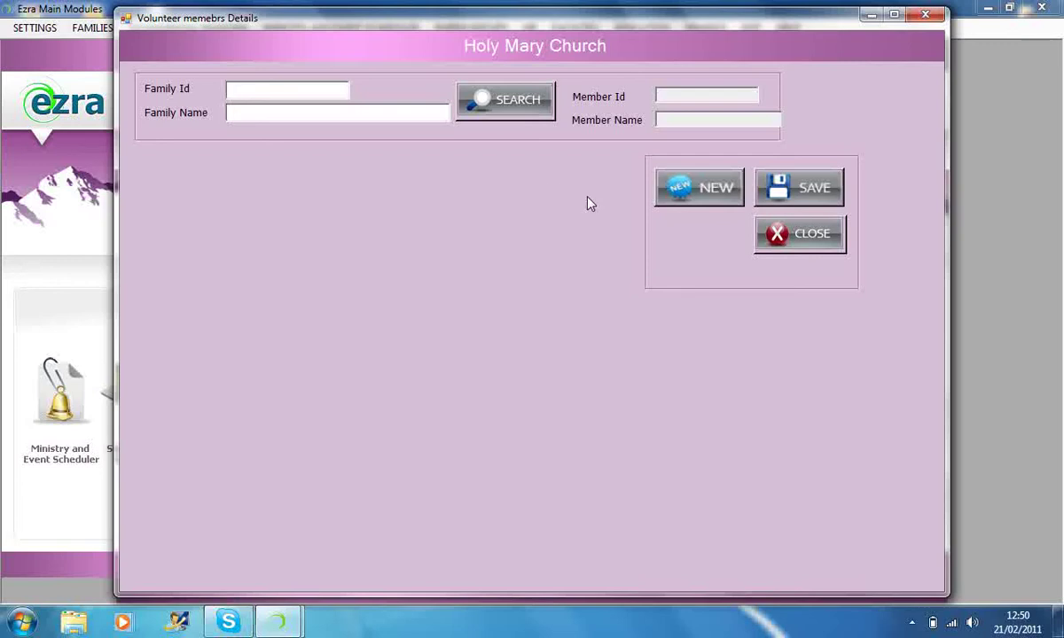
pyautogui.click(786, 237)
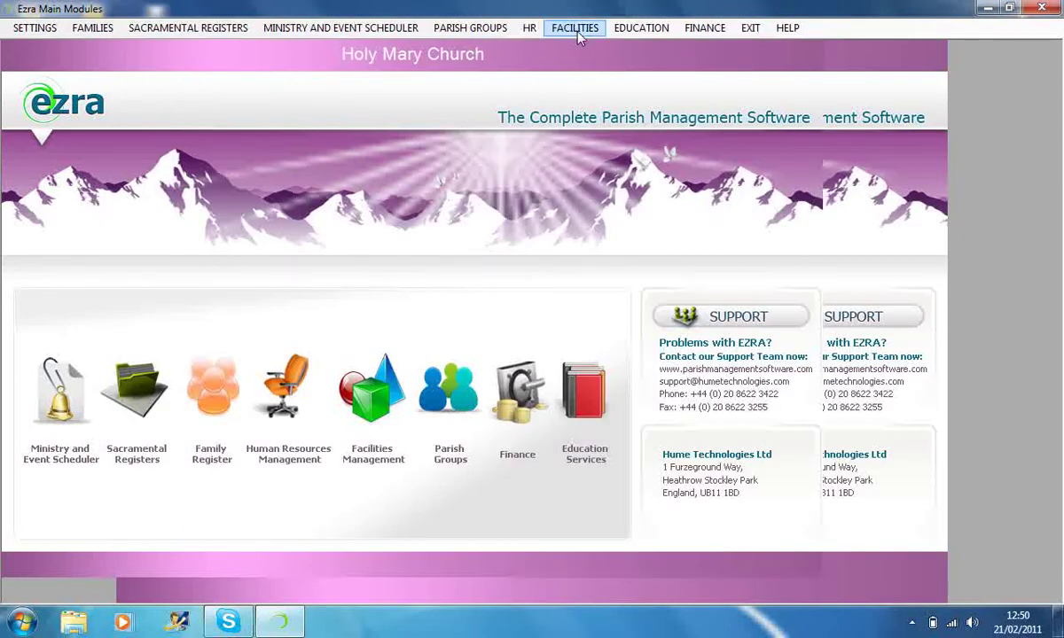
pyautogui.click(529, 28)
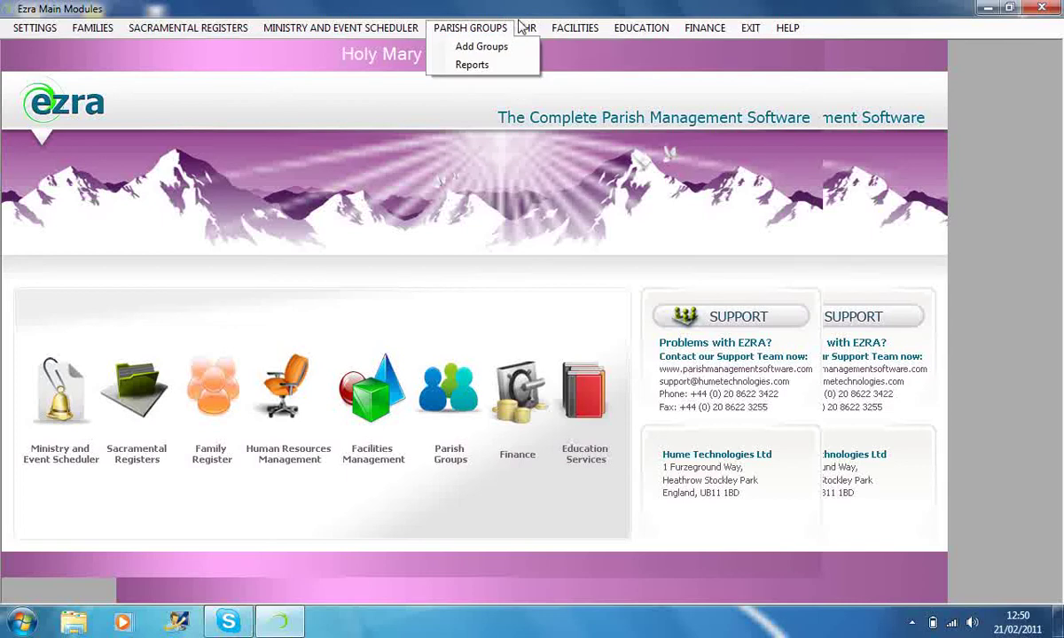
pyautogui.click(532, 13)
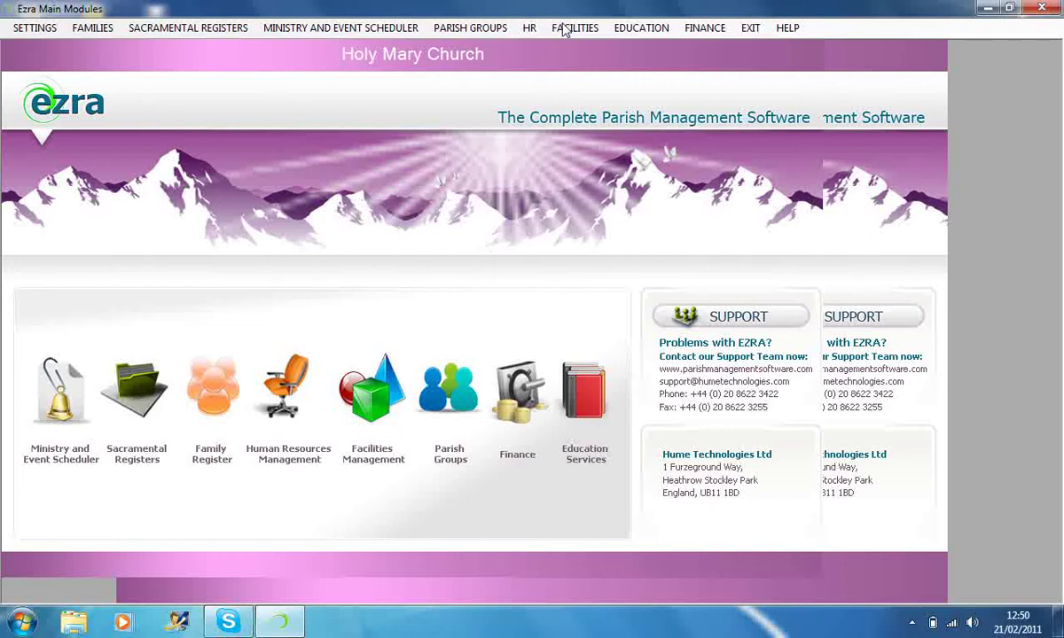
pyautogui.click(567, 30)
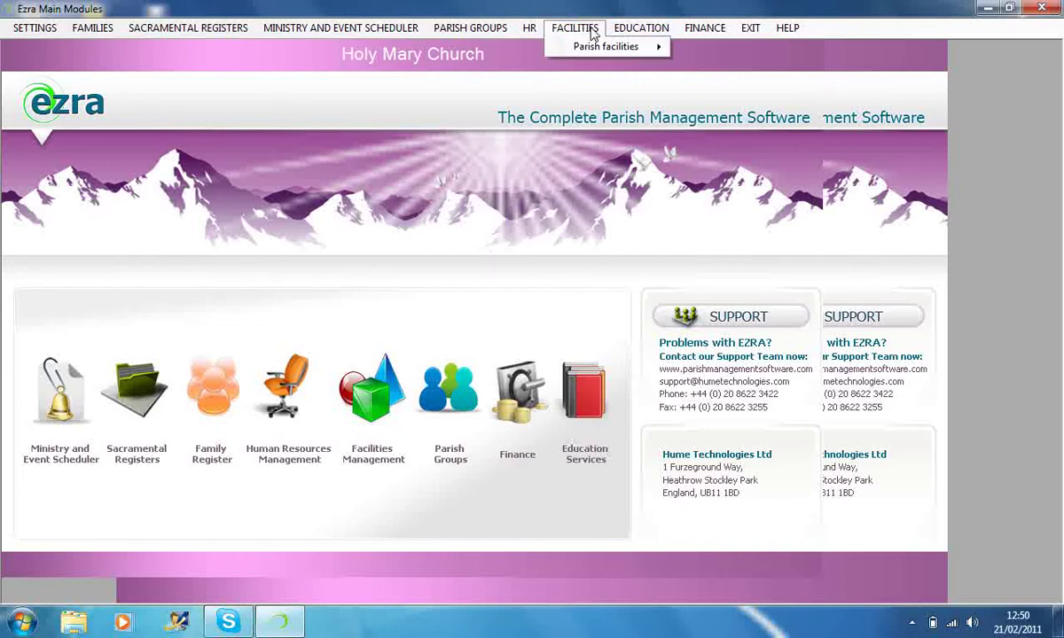
pyautogui.click(532, 30)
# - Open Paid Staff Details, browse all three staff records, and open the third's absence entry
pyautogui.click(542, 64)
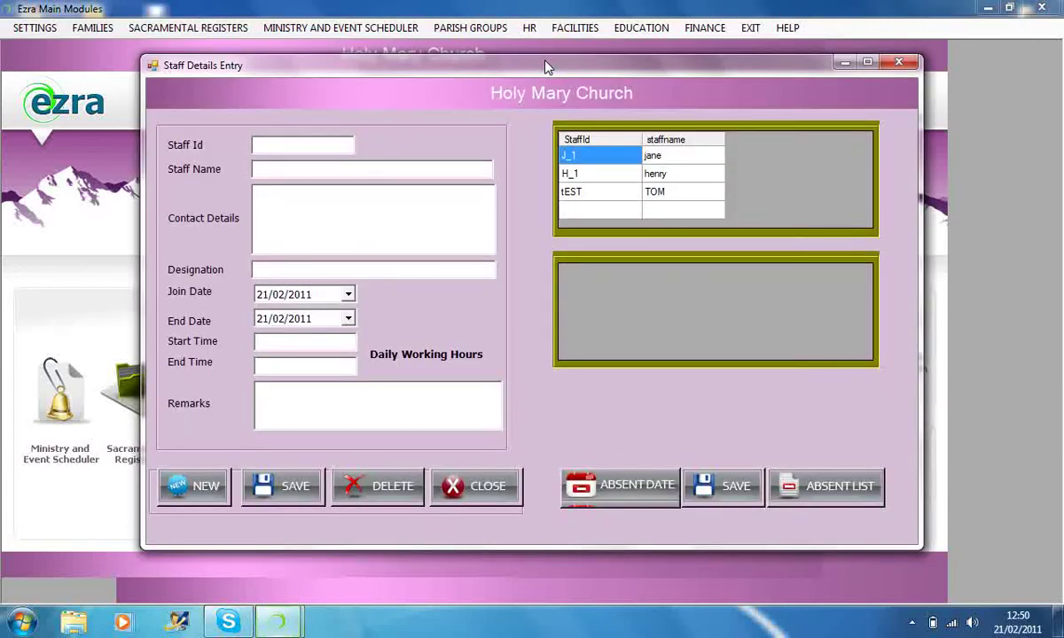
pyautogui.click(567, 195)
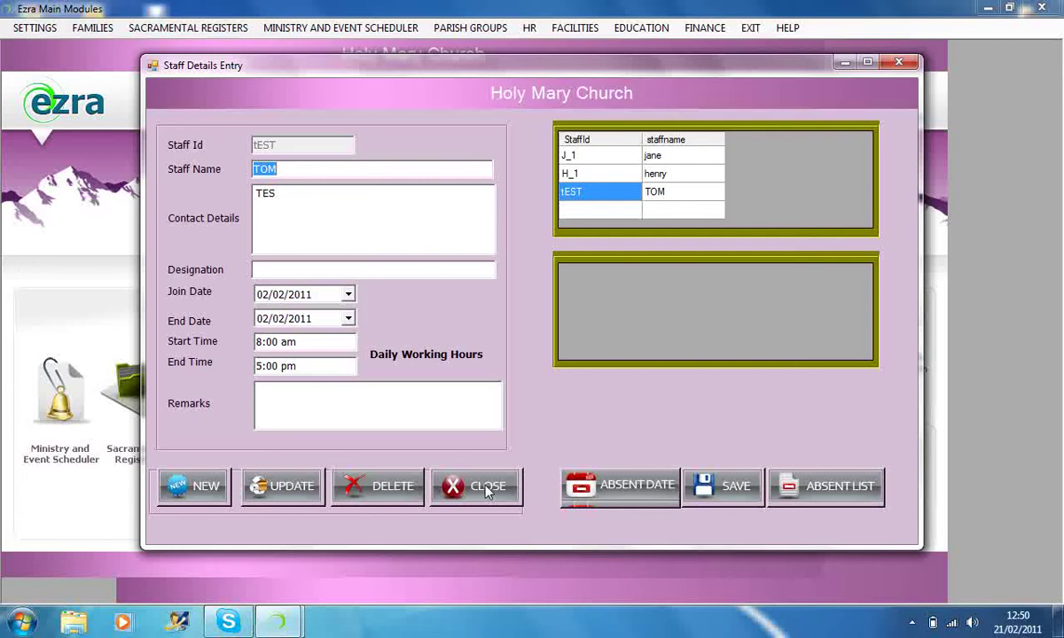
pyautogui.click(191, 485)
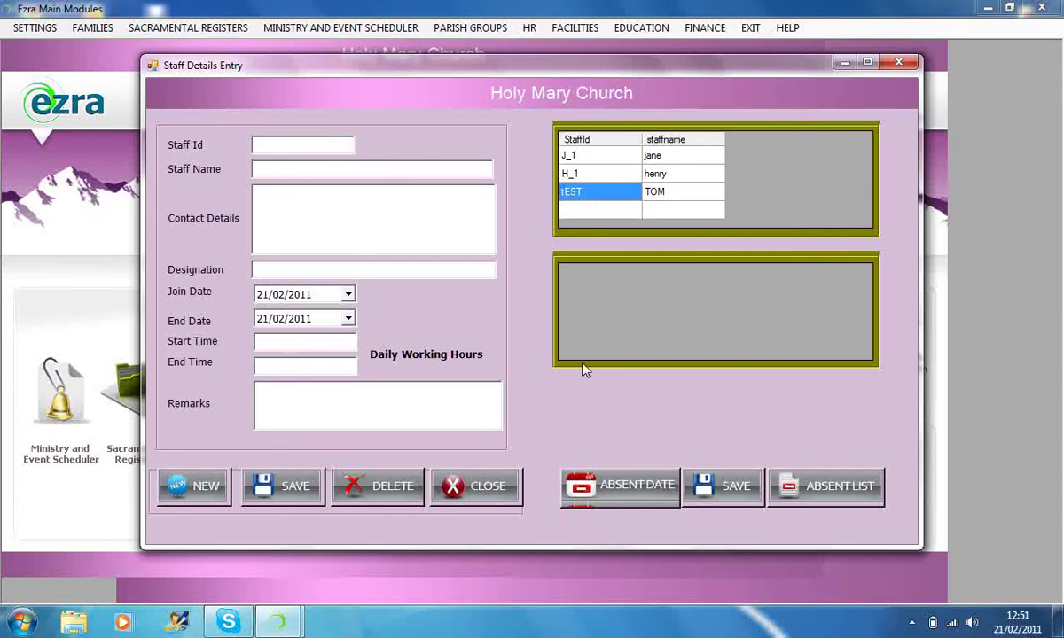
pyautogui.click(569, 175)
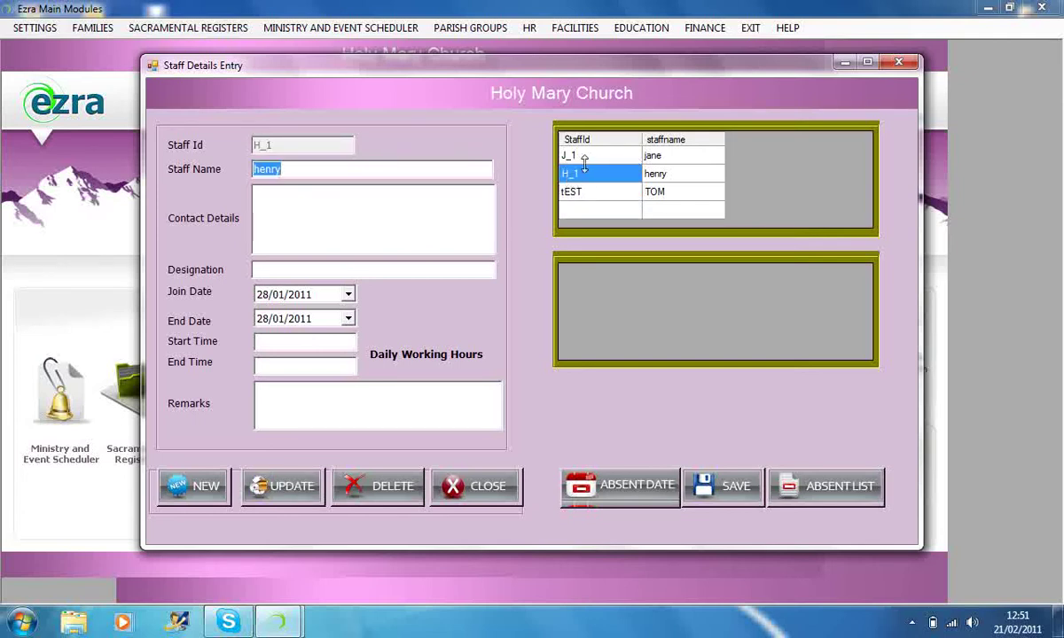
pyautogui.click(575, 155)
pyautogui.click(571, 193)
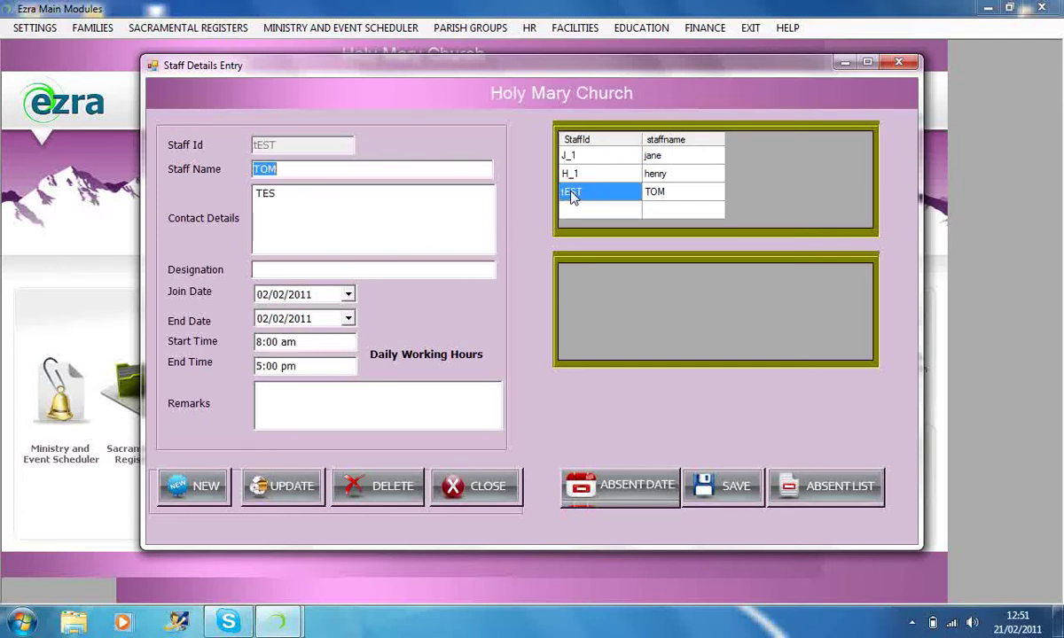
pyautogui.click(653, 483)
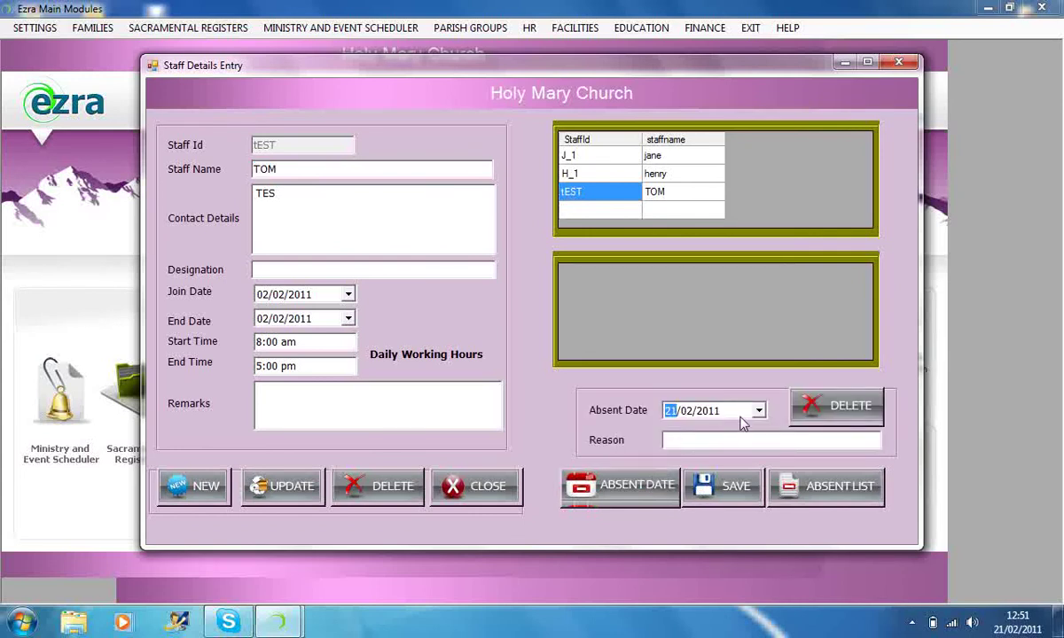
# - Check the absence reason for 21/02/2011, close Paid Staff Details, then reopen and close it
pyautogui.click(739, 438)
pyautogui.click(461, 494)
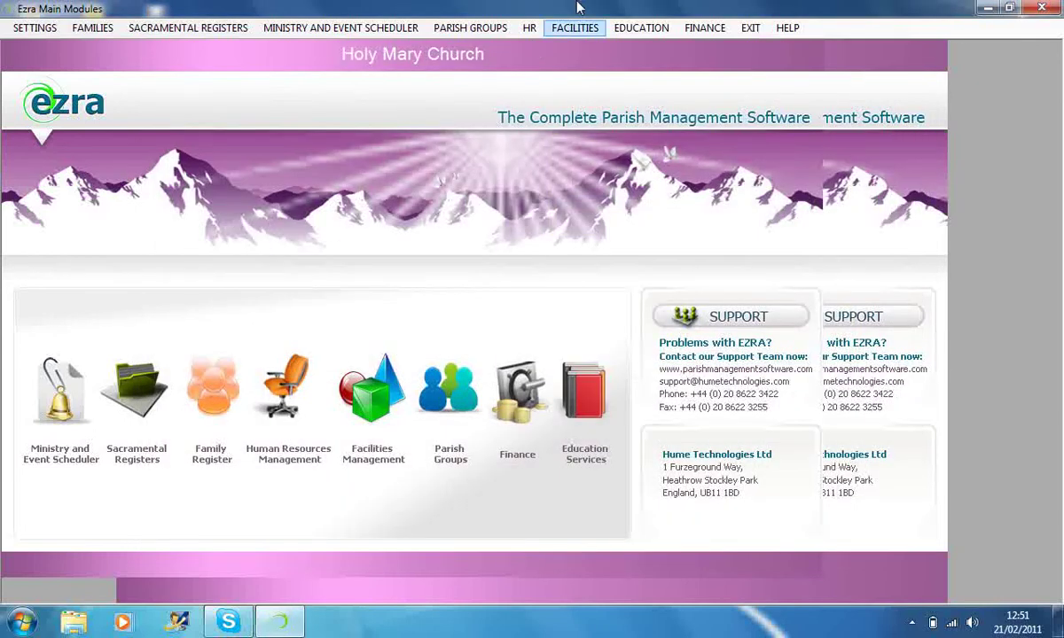
pyautogui.click(568, 27)
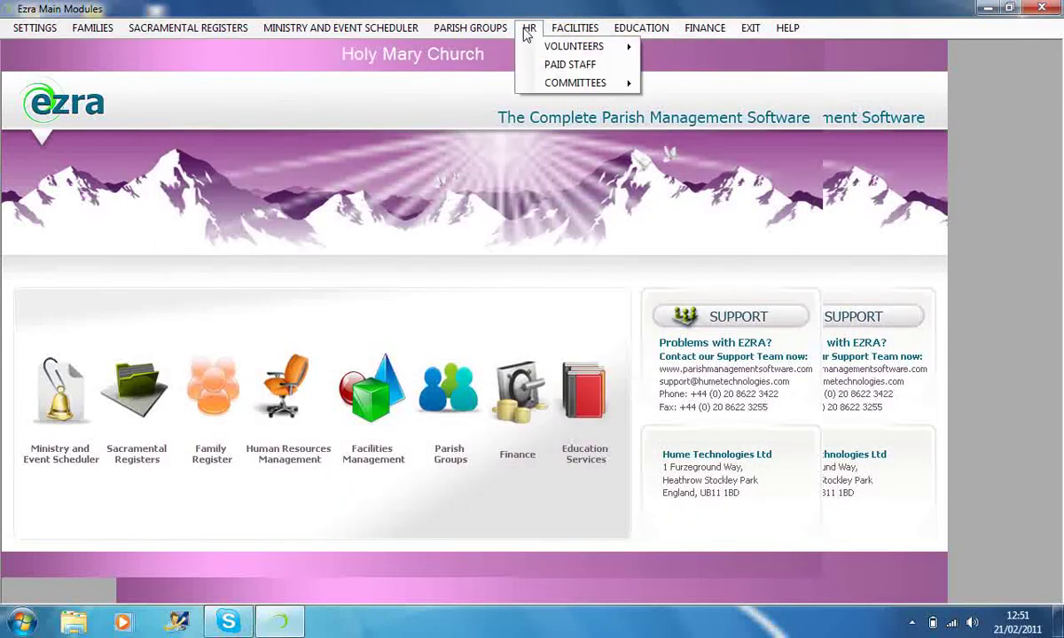
pyautogui.click(557, 63)
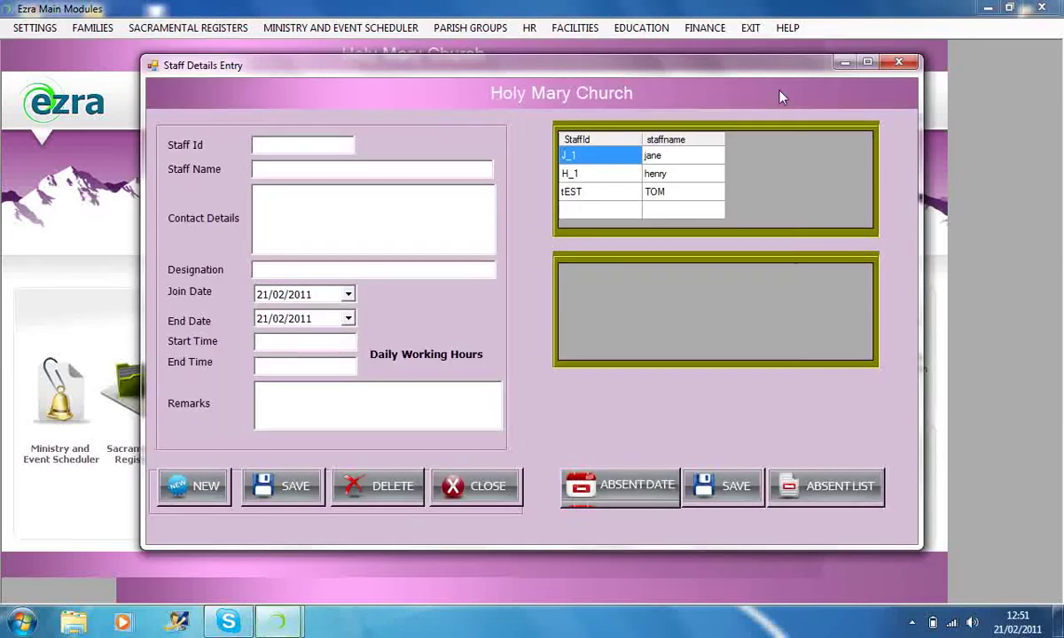
pyautogui.click(896, 71)
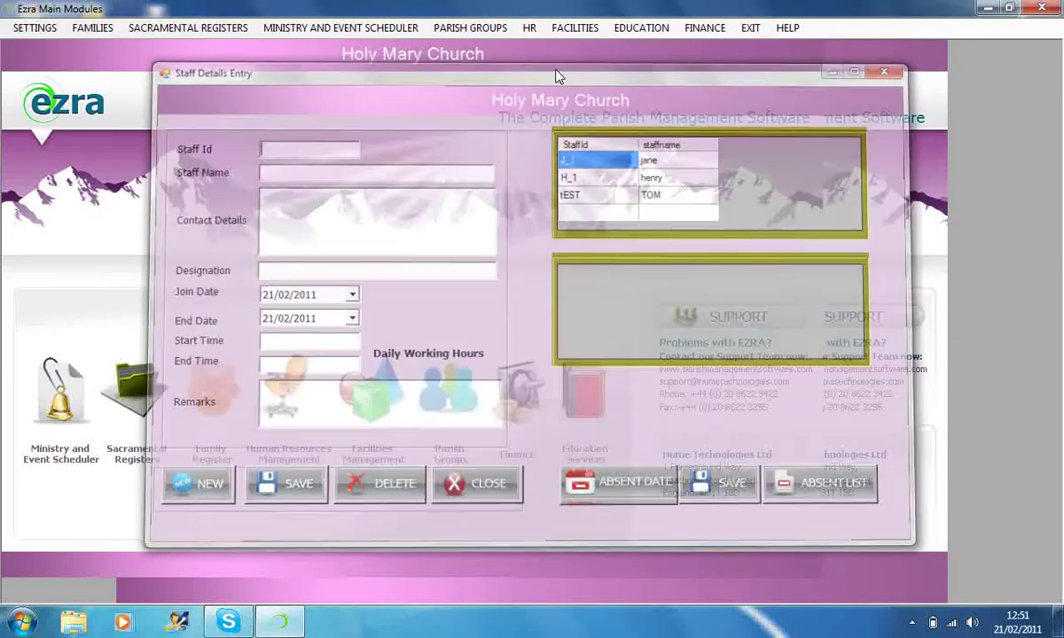
pyautogui.click(528, 29)
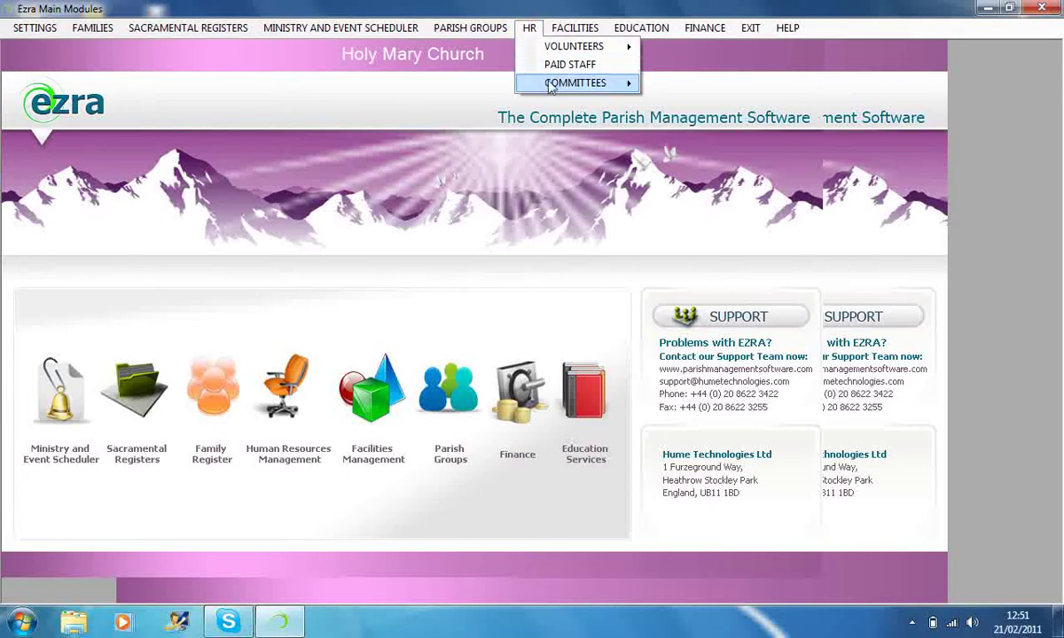
pyautogui.moveTo(560, 88)
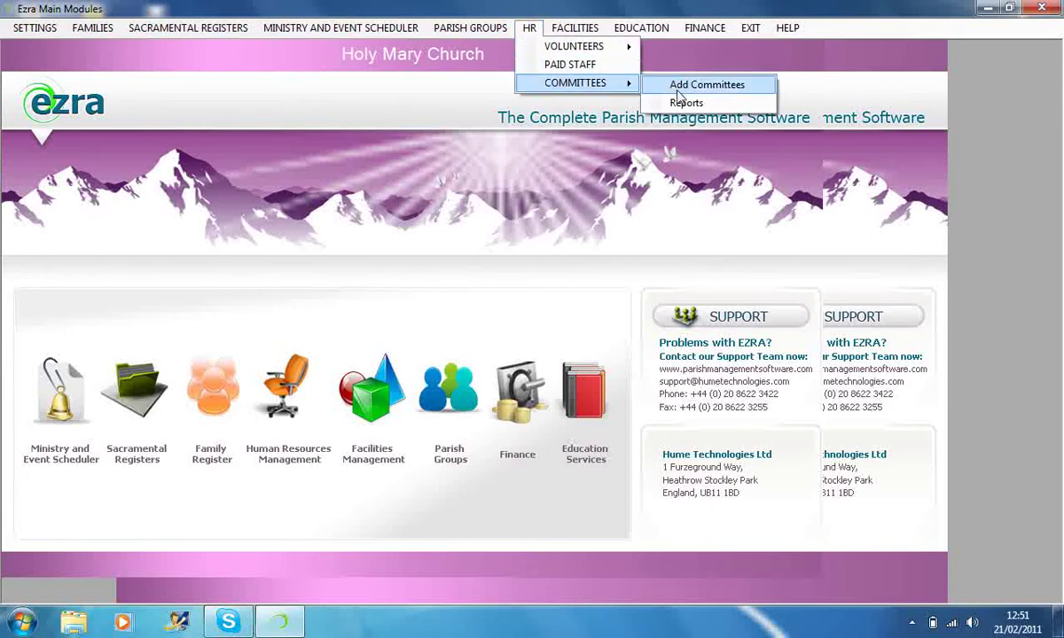
pyautogui.click(673, 102)
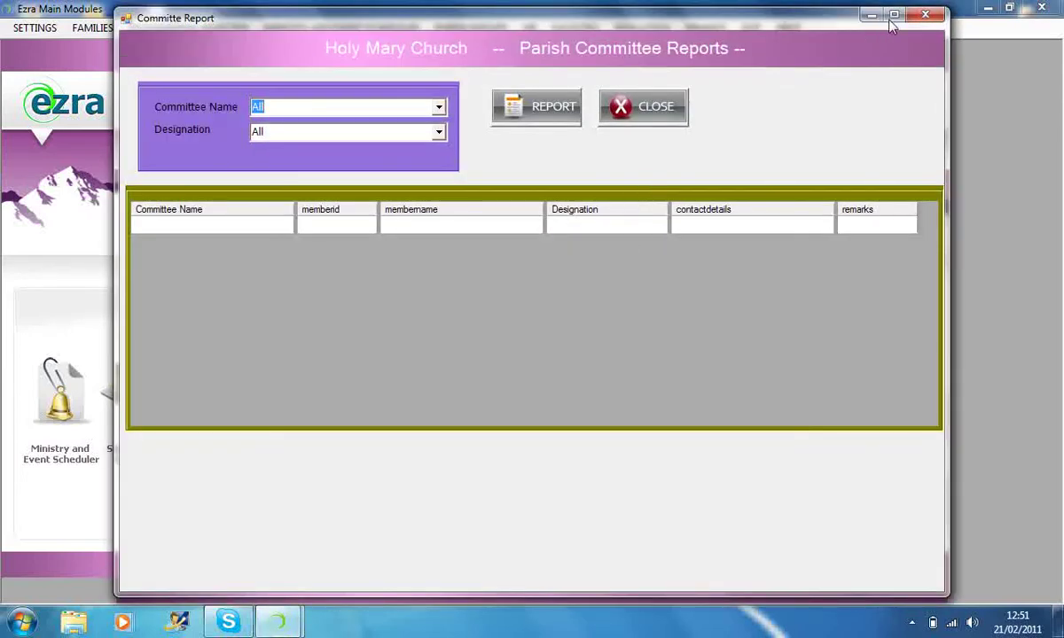
pyautogui.click(640, 102)
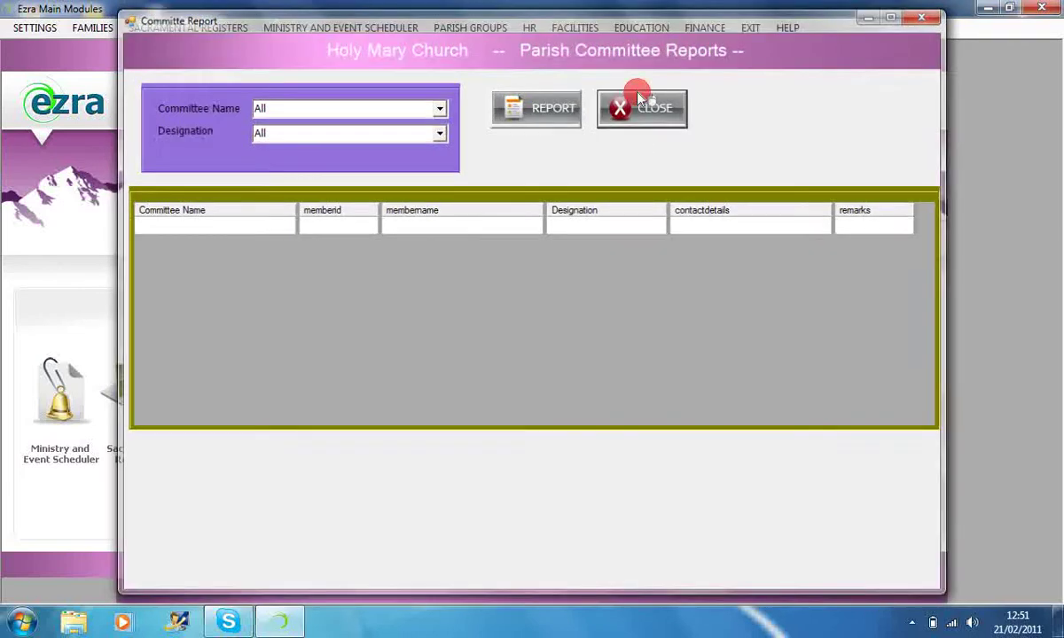
pyautogui.click(599, 30)
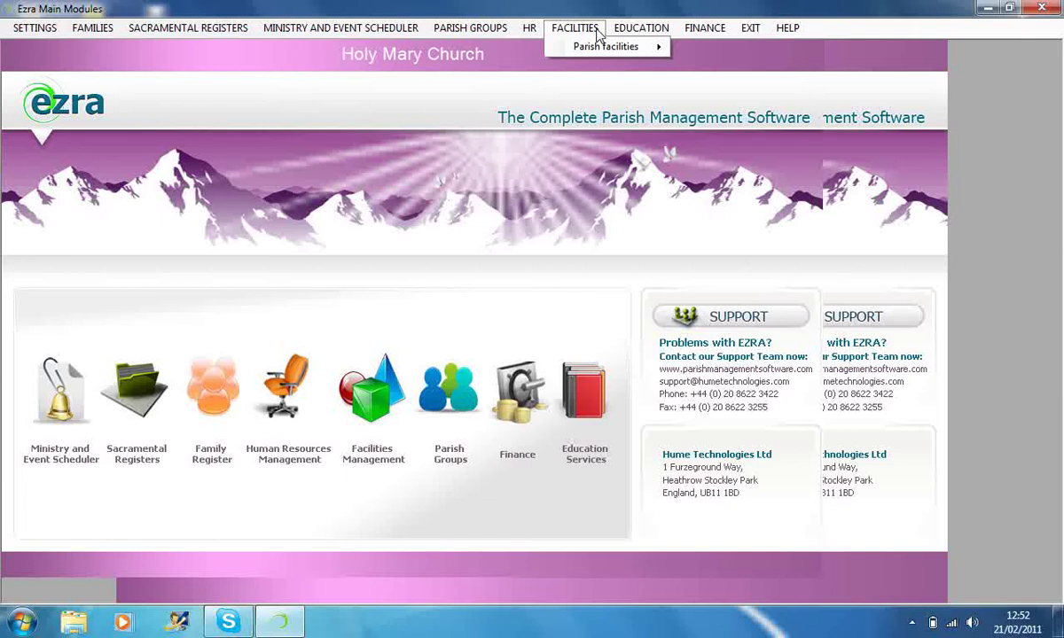
# - In Facility Master, review ST_01_H, ST_01_MR, ST_02_MR and car park ST_01_CP, then close
pyautogui.moveTo(605, 48)
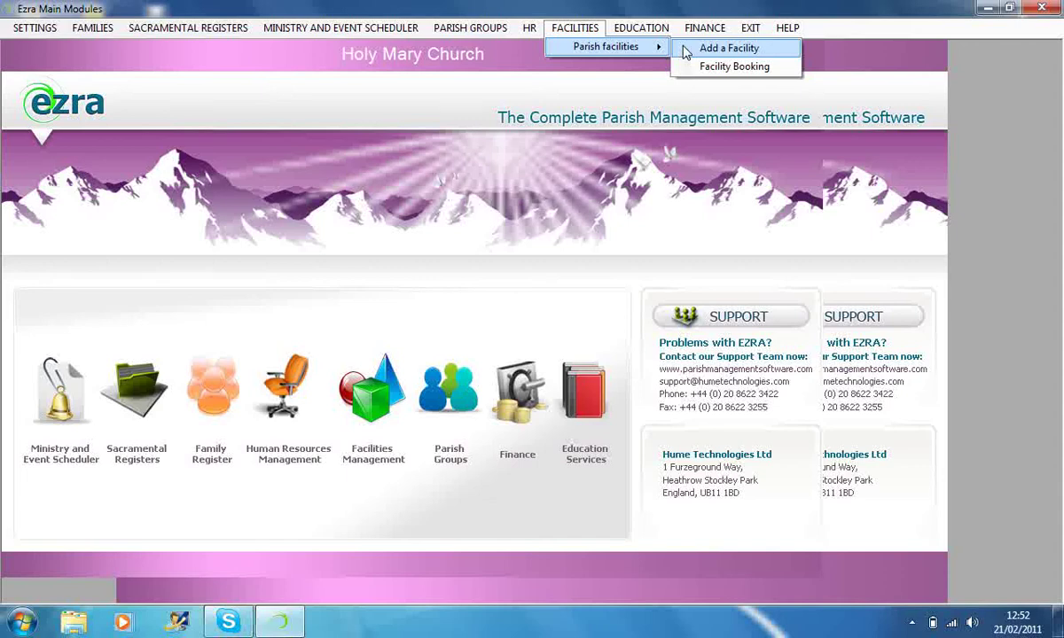
pyautogui.click(685, 51)
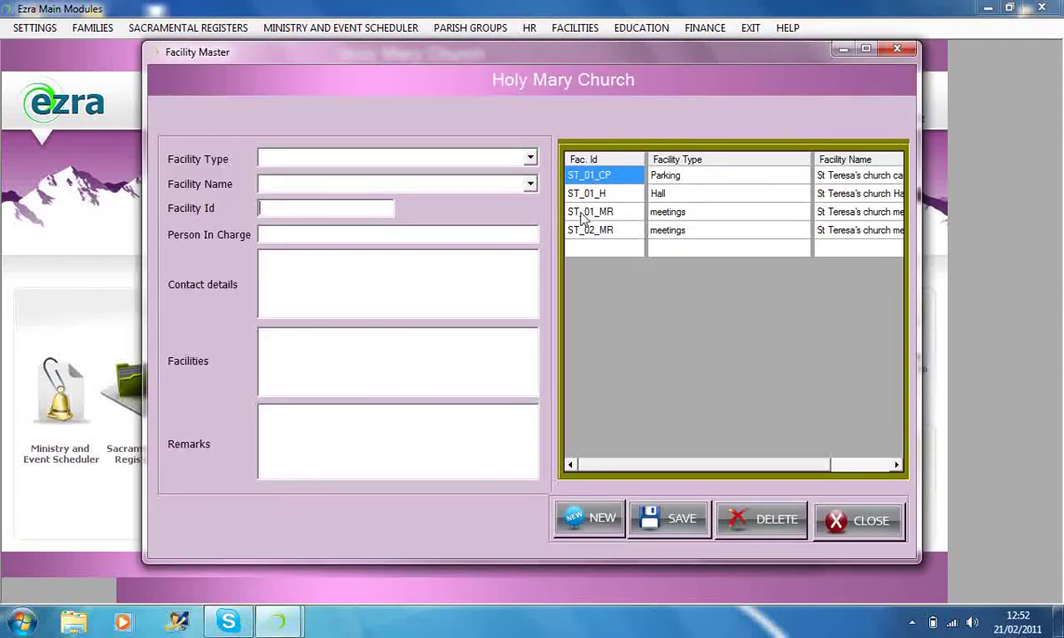
pyautogui.click(574, 195)
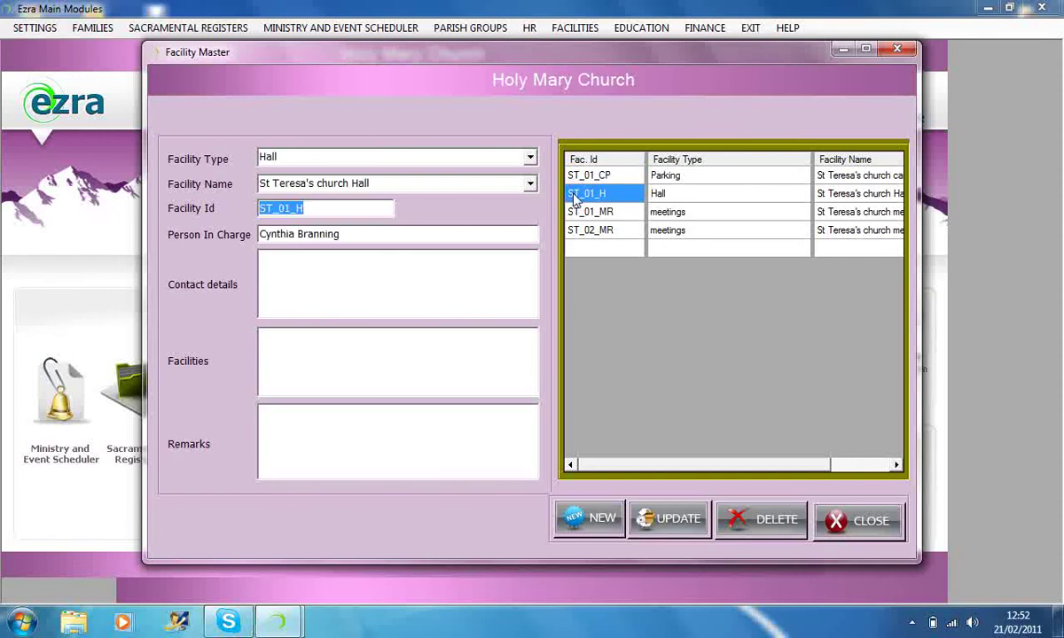
pyautogui.click(576, 215)
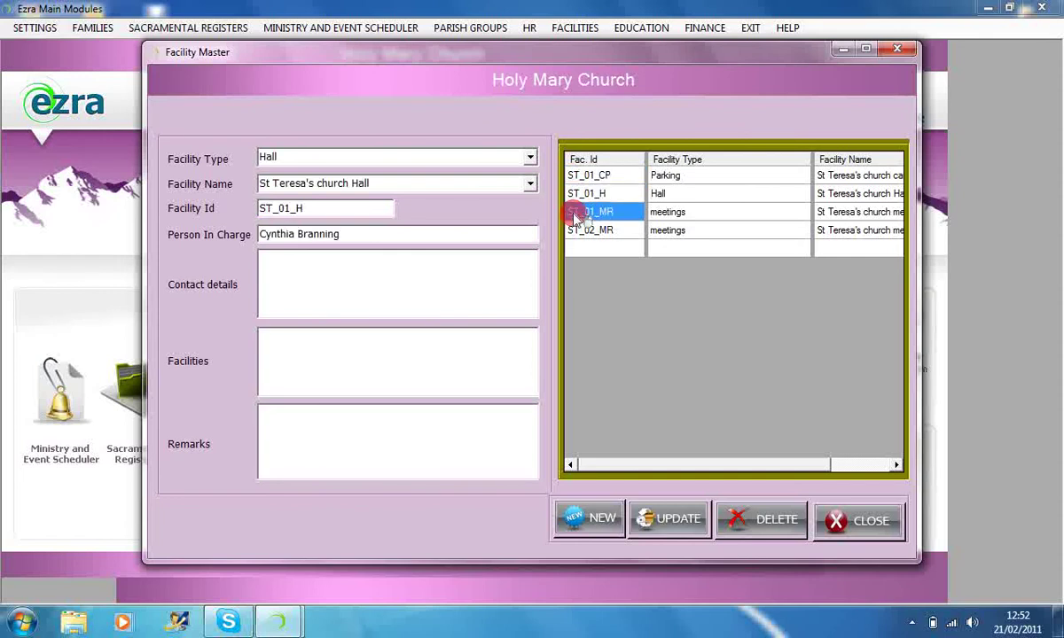
pyautogui.click(578, 230)
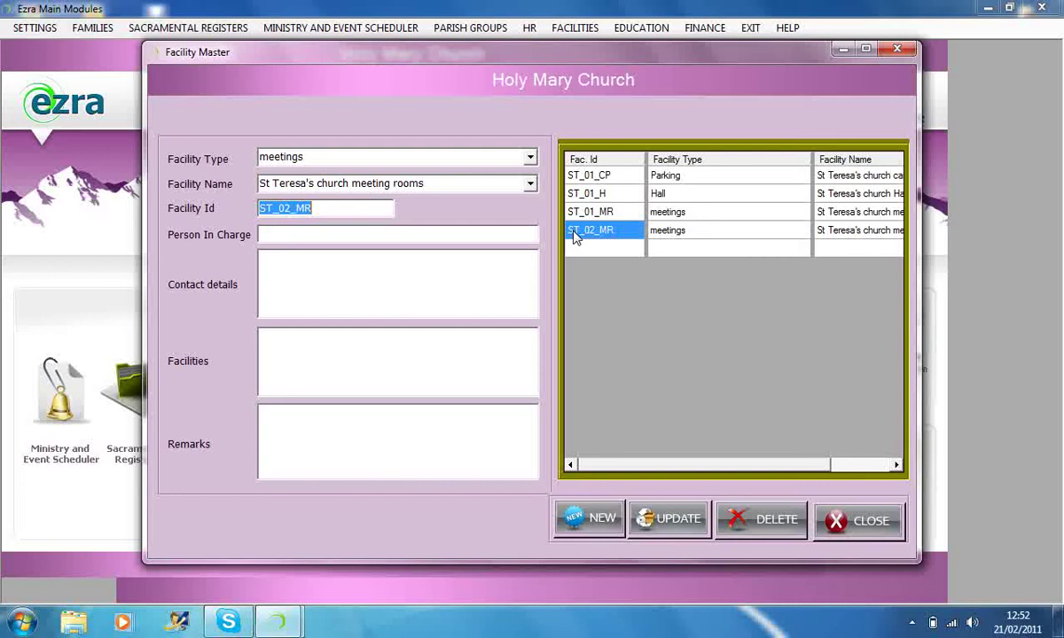
pyautogui.click(575, 178)
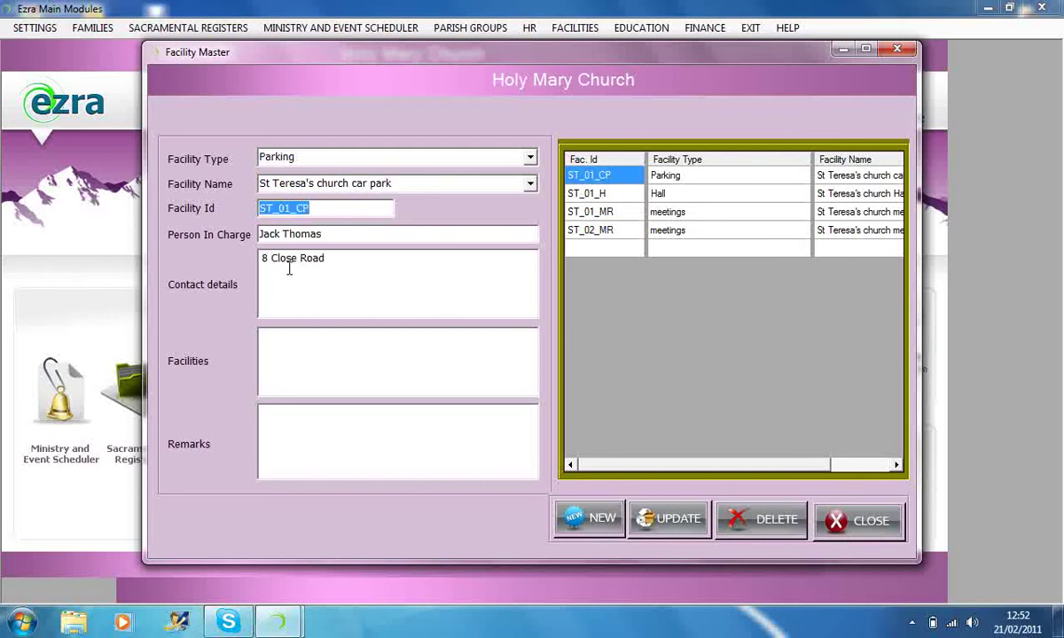
pyautogui.click(846, 523)
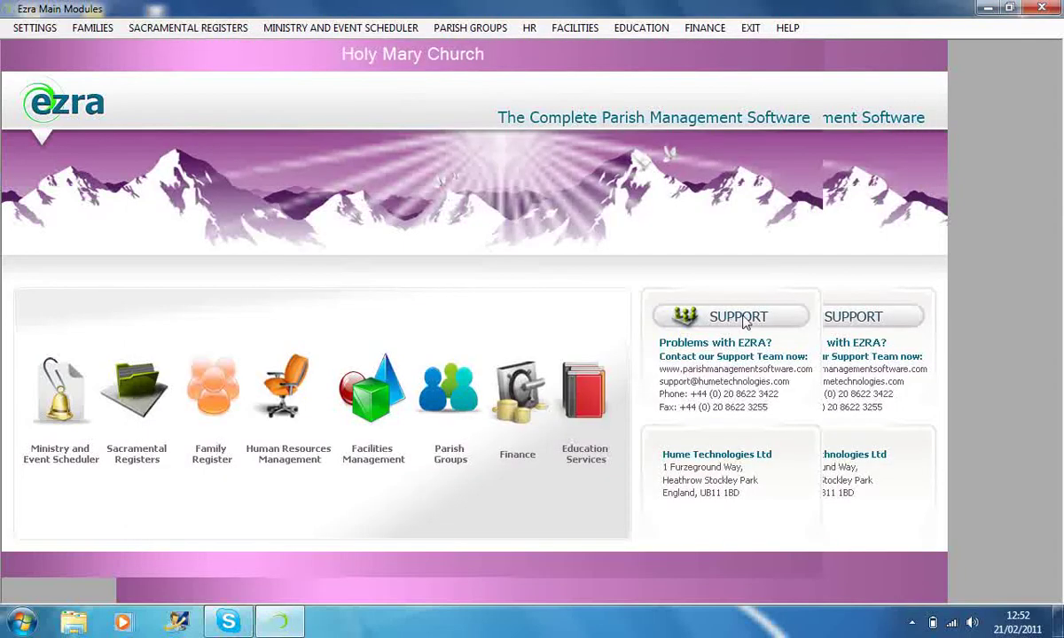
# - Open Facility Booking, check the Hall facility type and facility name options, then close it
pyautogui.click(597, 34)
pyautogui.moveTo(612, 45)
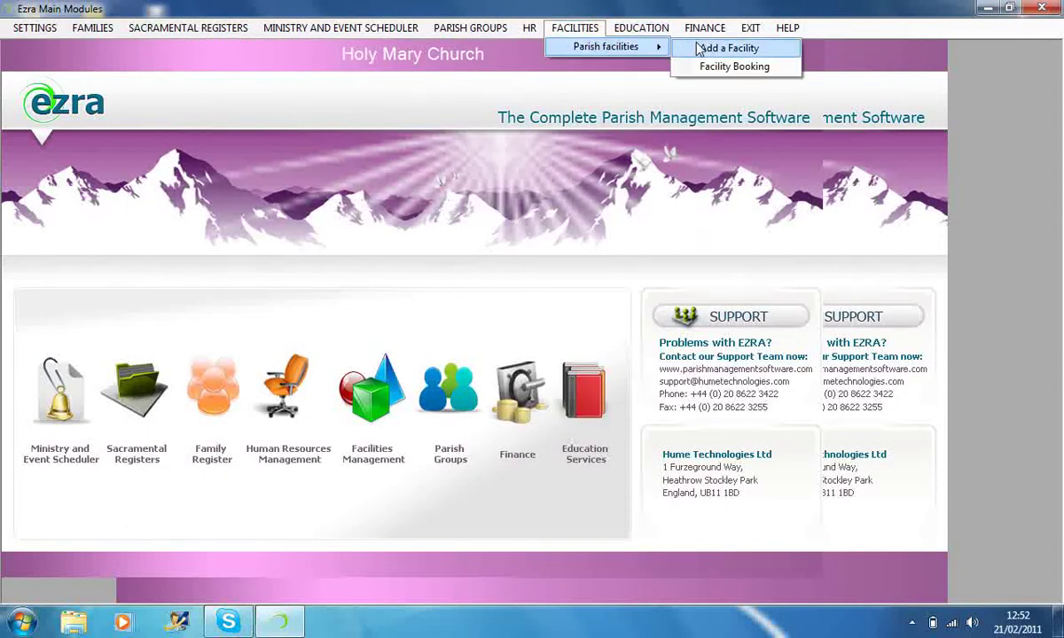
pyautogui.click(737, 67)
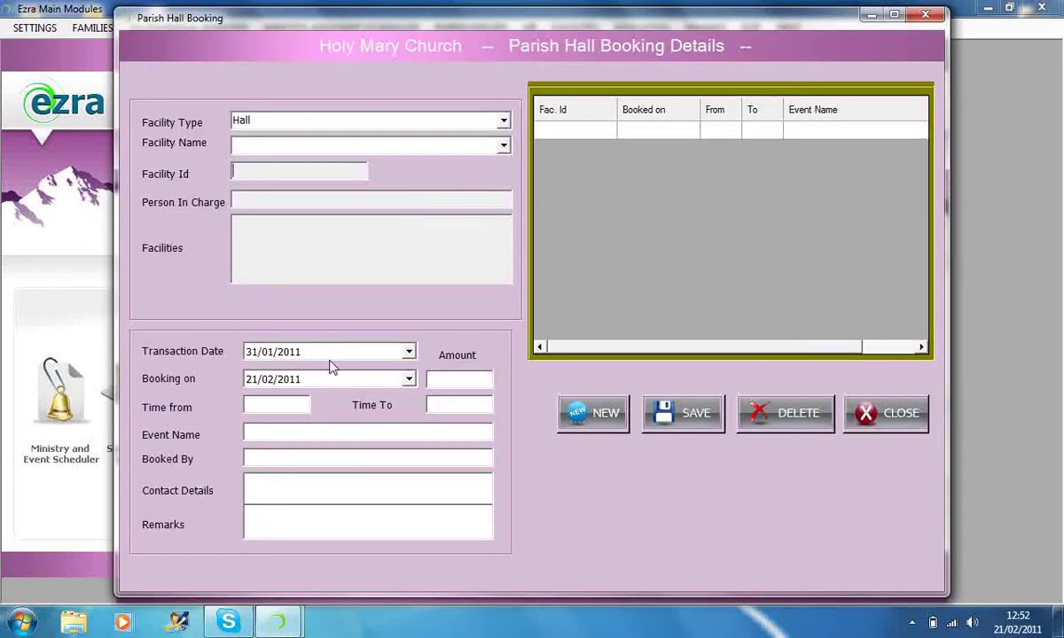
pyautogui.click(502, 121)
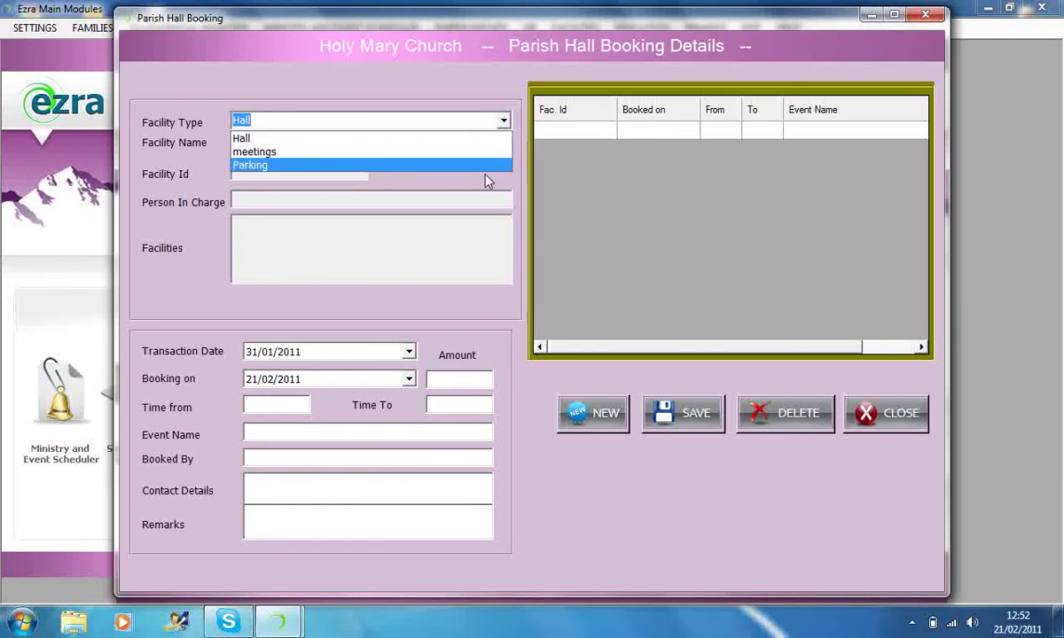
pyautogui.click(486, 178)
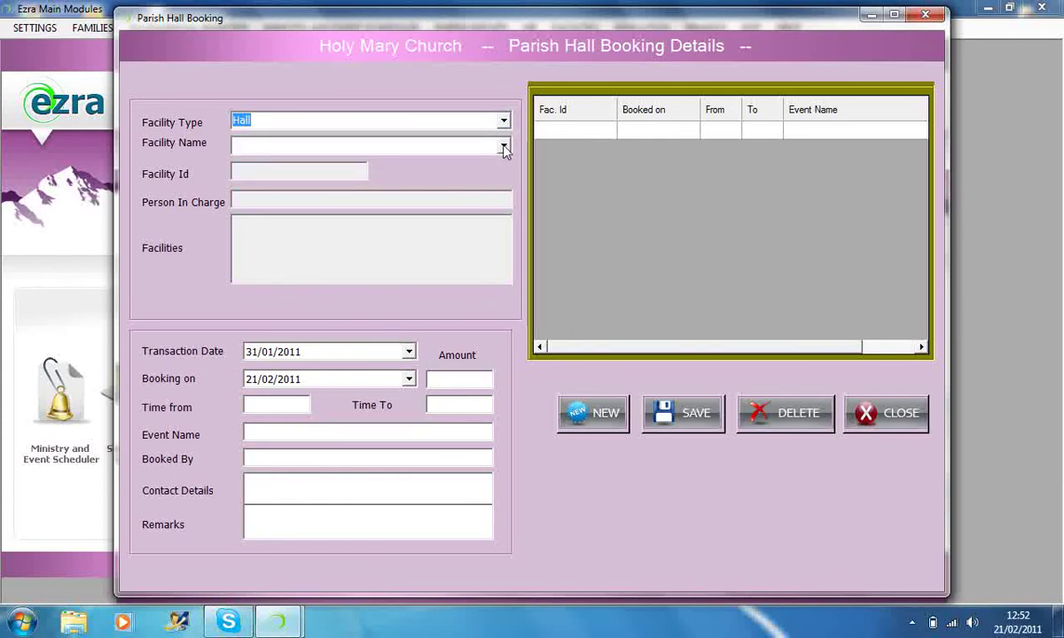
pyautogui.click(502, 147)
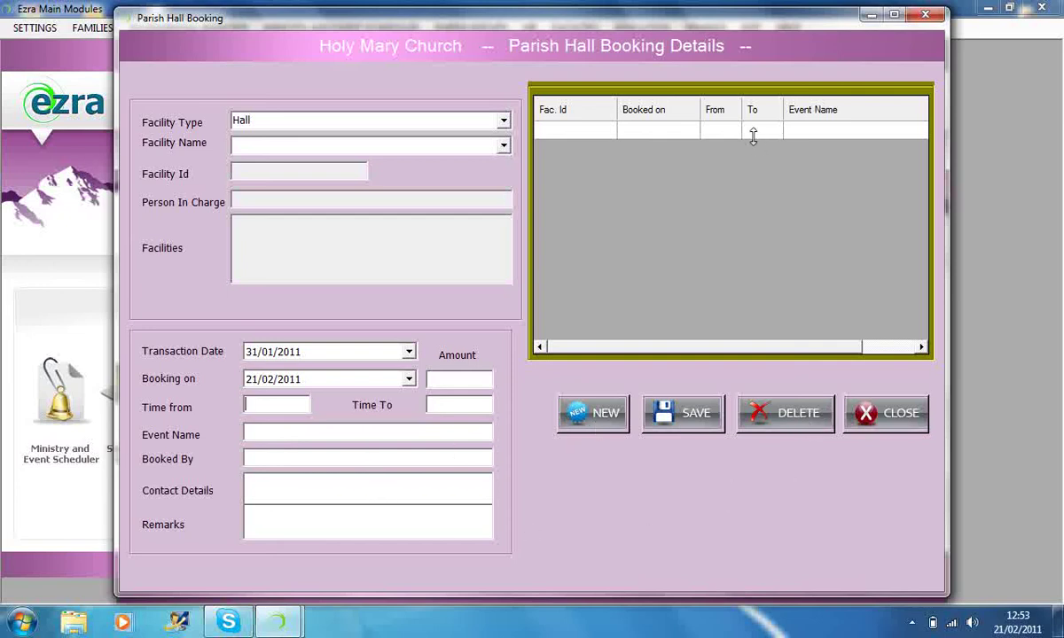
pyautogui.click(873, 414)
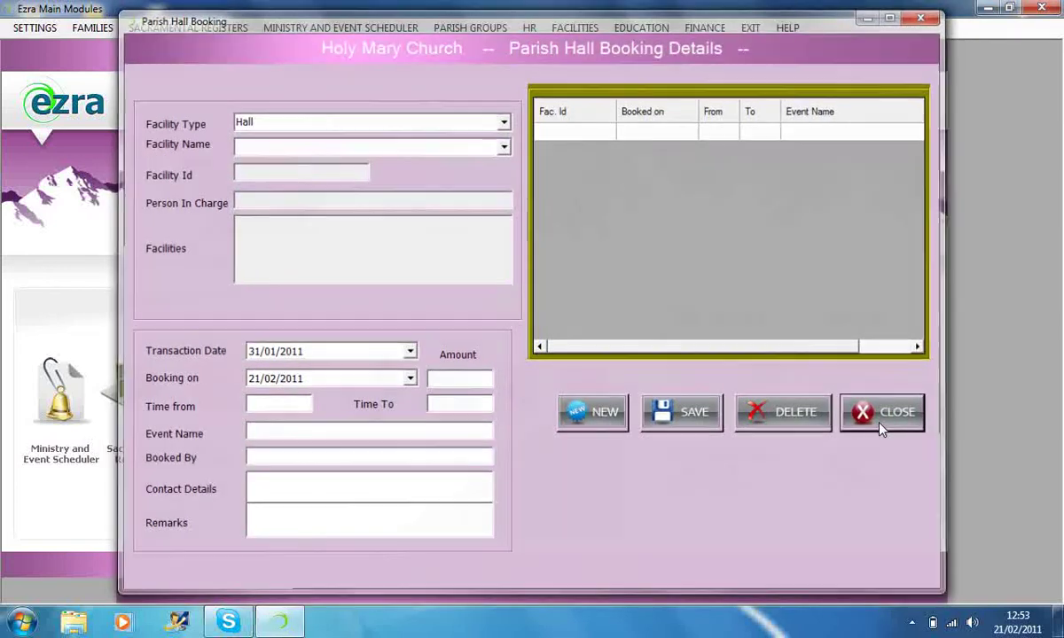
pyautogui.click(644, 32)
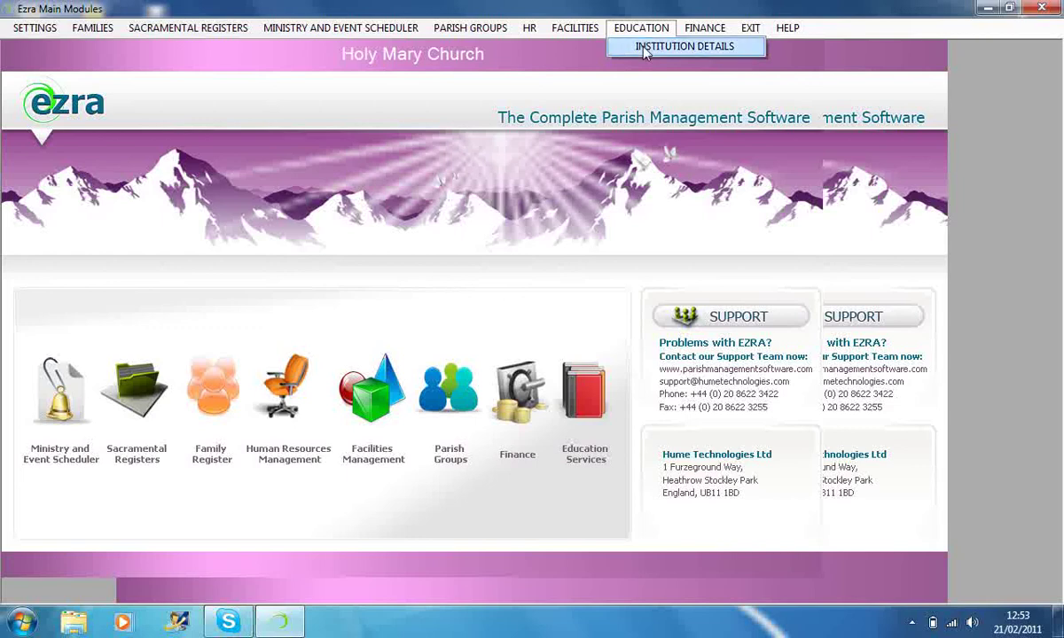
# - Review the Education Institution Details listing St Teresa's RC primary school, close it, and open Finance
pyautogui.click(637, 47)
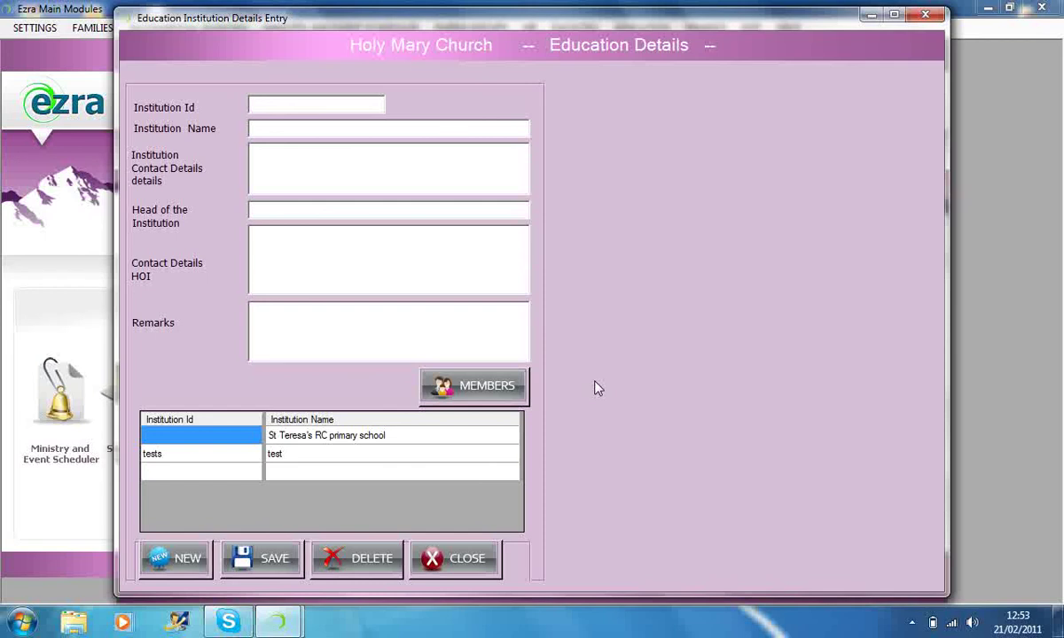
pyautogui.click(449, 557)
pyautogui.click(702, 33)
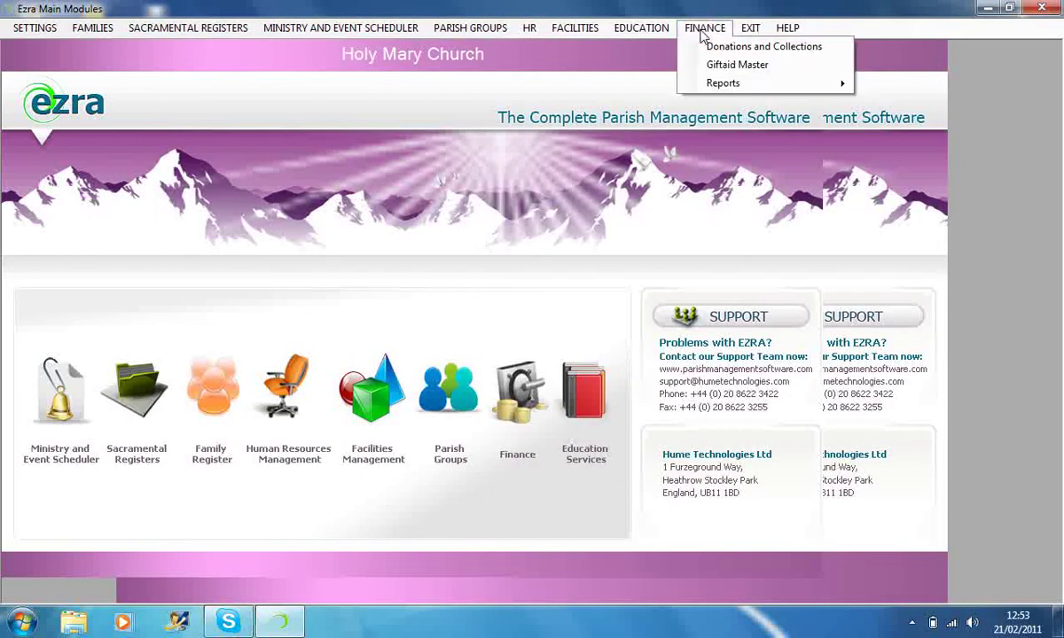
# - Open Donations and Collections and inspect the details of vouchers 33 and 1
pyautogui.click(692, 54)
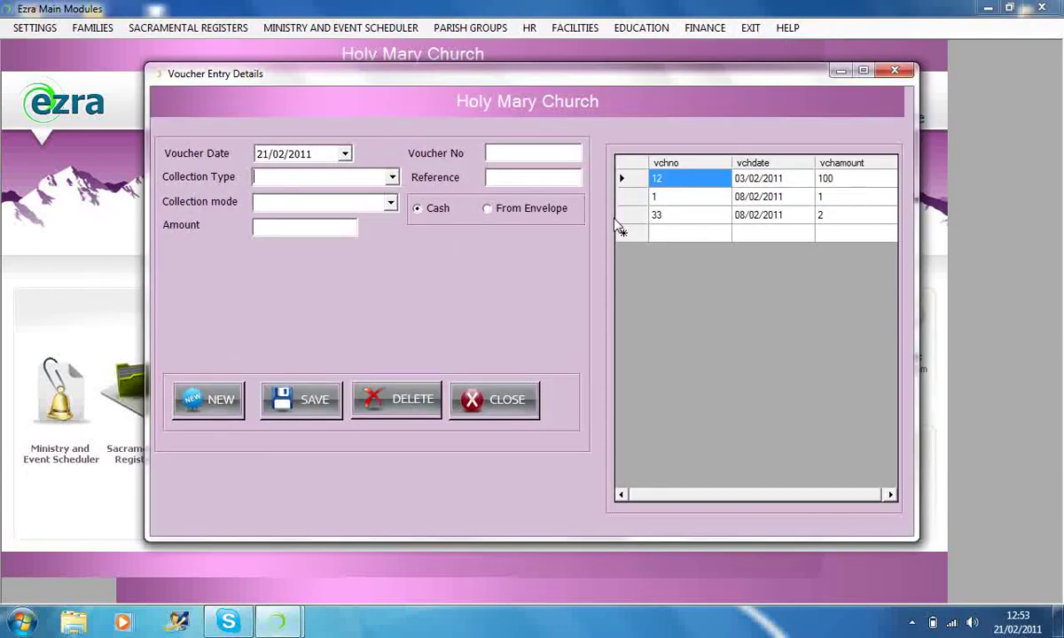
pyautogui.click(625, 216)
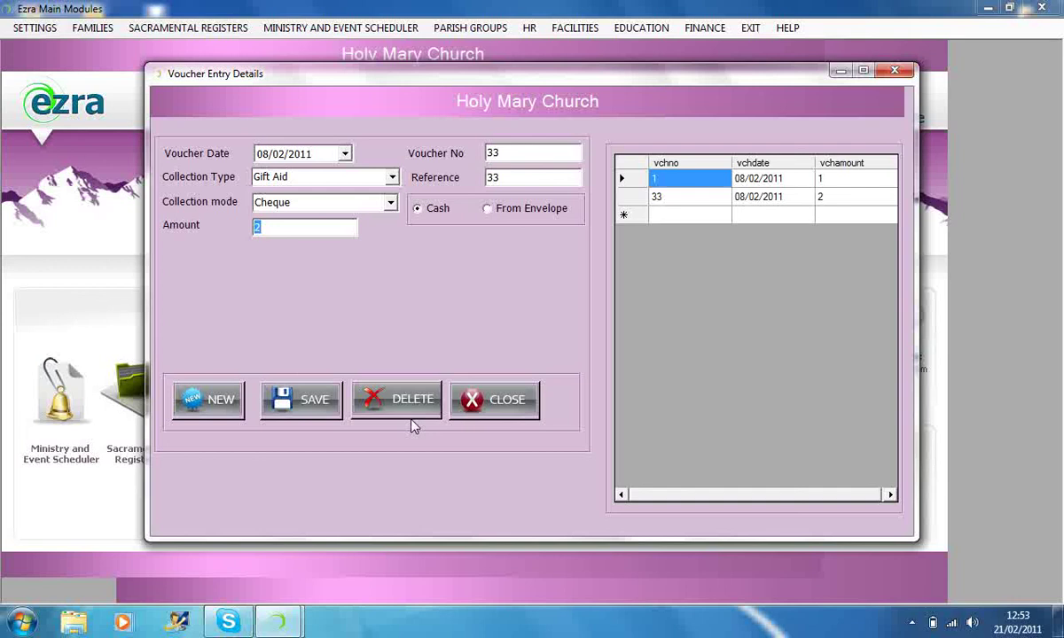
pyautogui.click(623, 179)
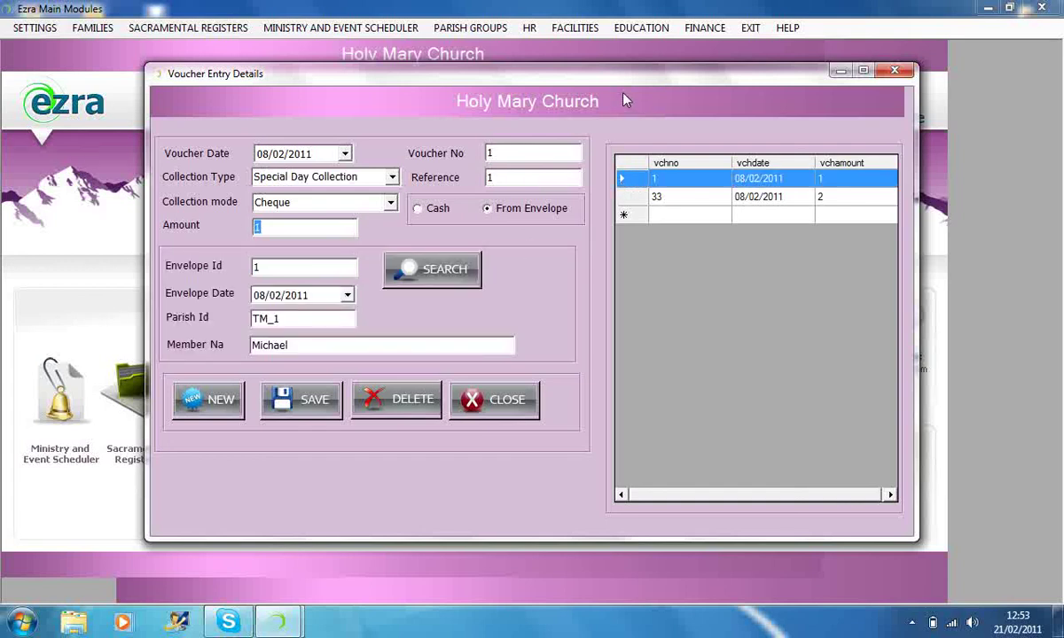
pyautogui.click(707, 30)
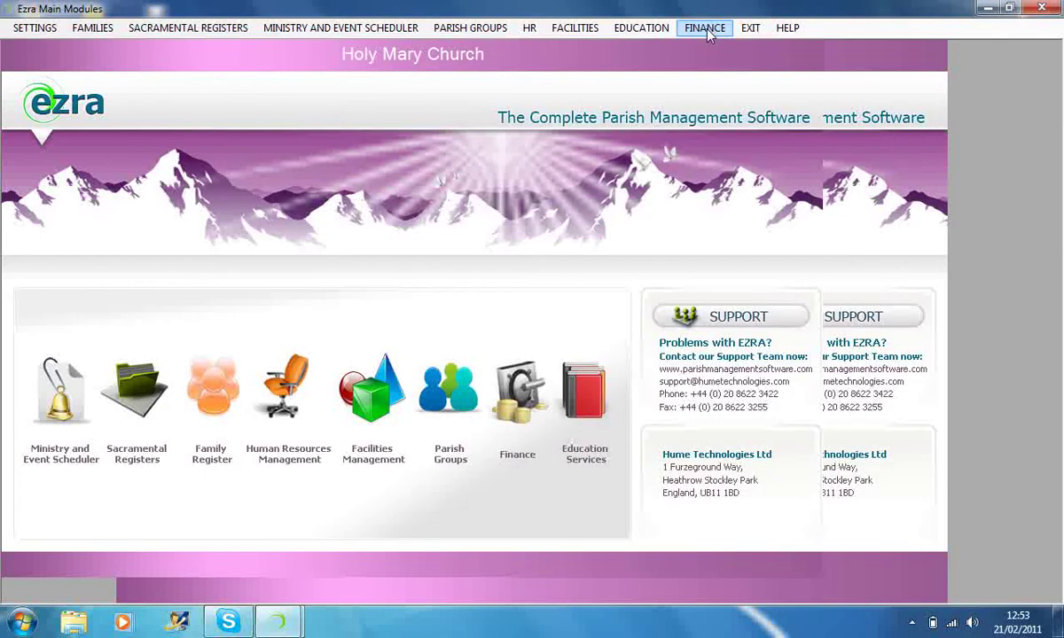
# - Reopen Donations and Collections, bring the voucher entry form to the front, and close it
pyautogui.click(707, 30)
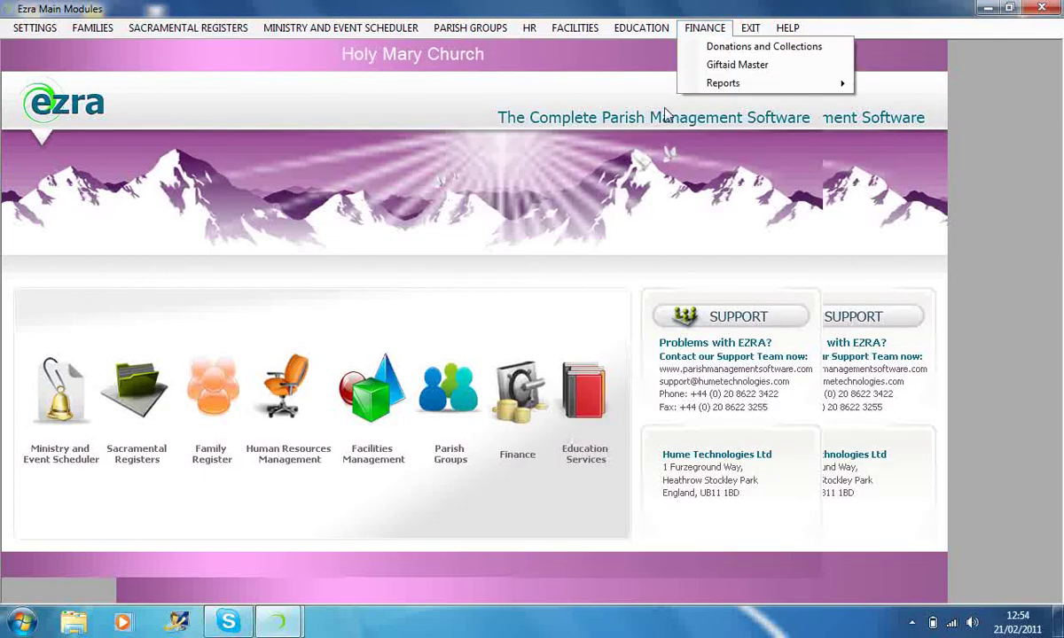
pyautogui.click(708, 54)
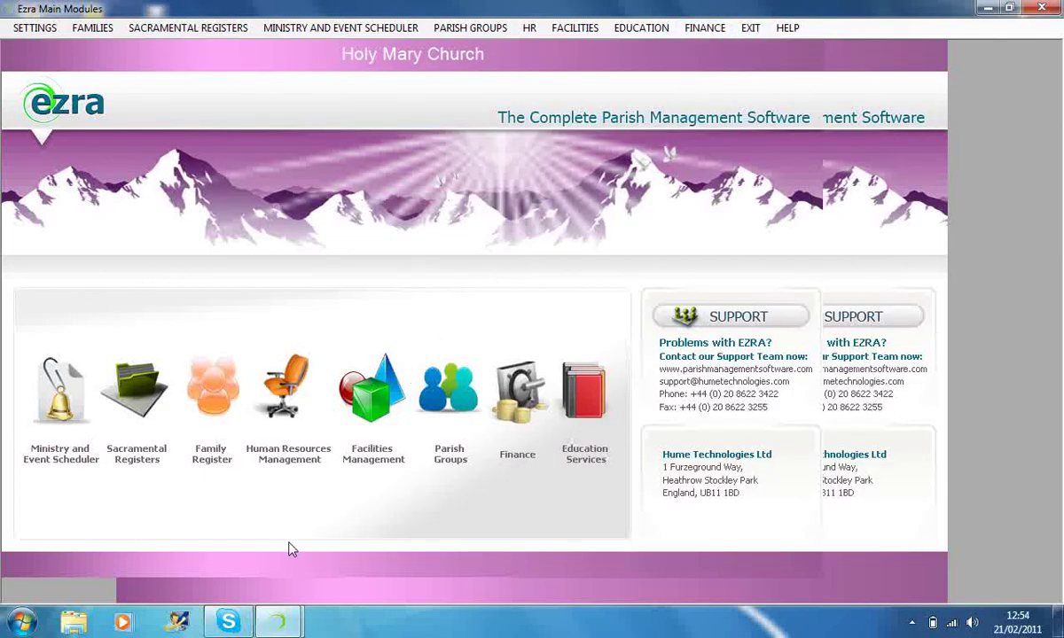
pyautogui.click(277, 621)
pyautogui.click(337, 543)
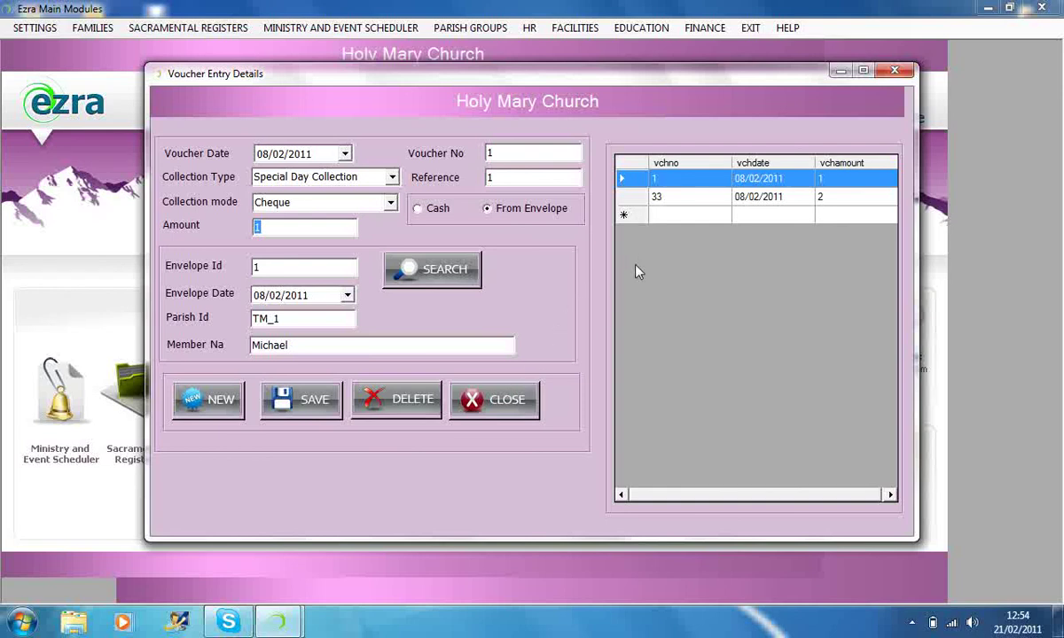
pyautogui.click(507, 403)
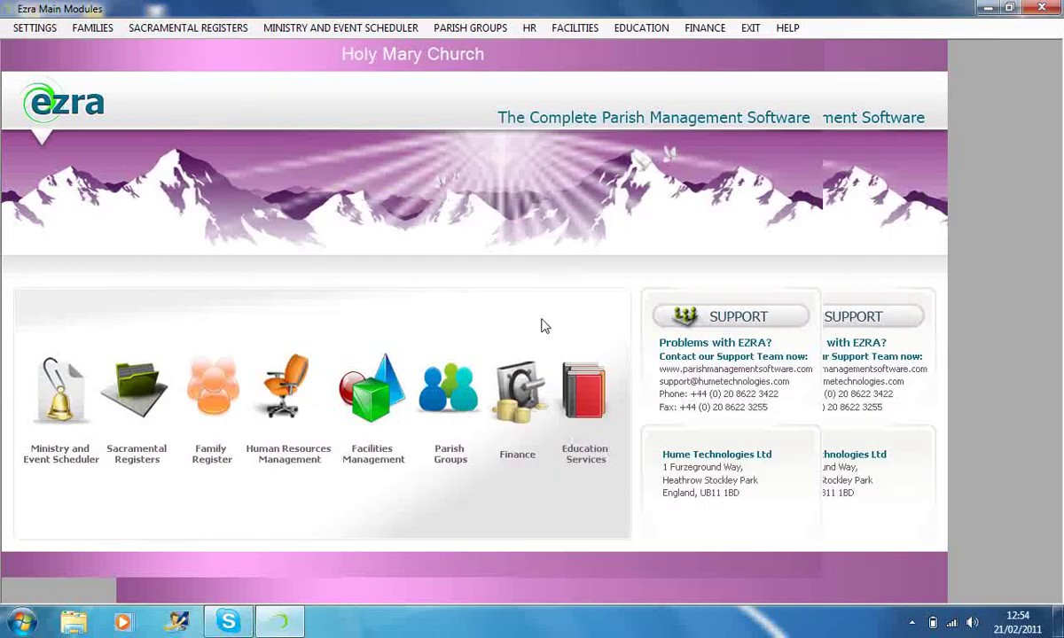
# - Open the Giftaid Master Envelope Issue Details form, close it, and exit Ezra to the desktop
pyautogui.click(705, 27)
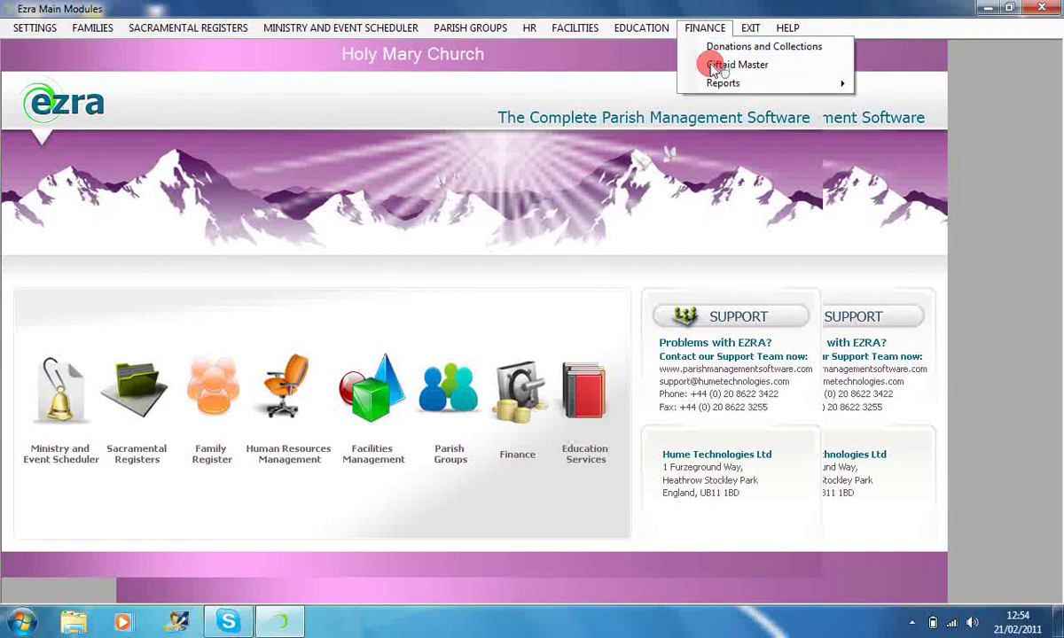
pyautogui.click(722, 66)
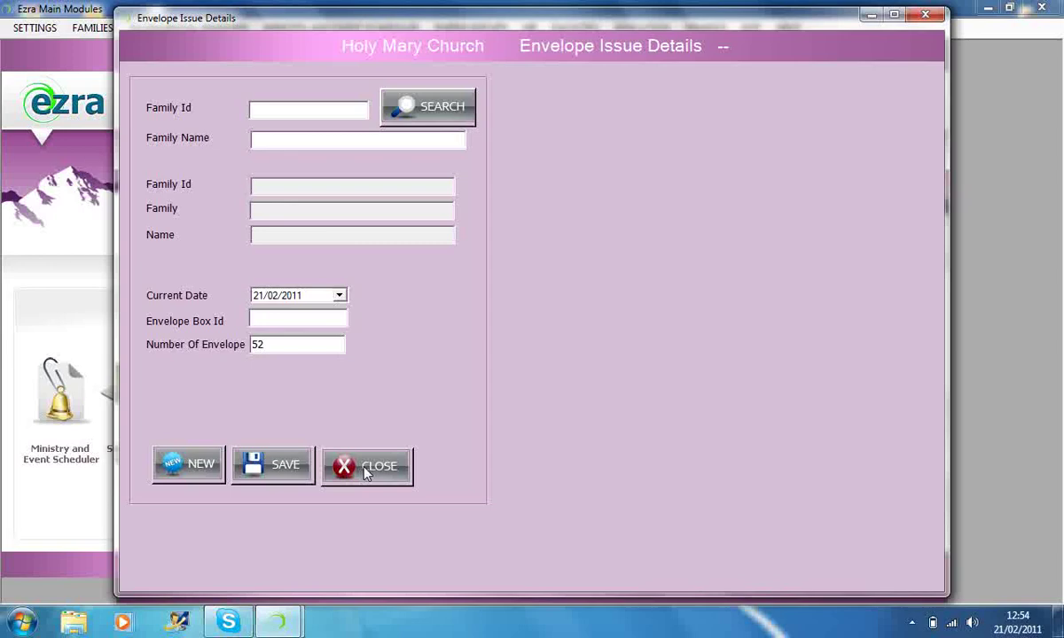
pyautogui.click(366, 472)
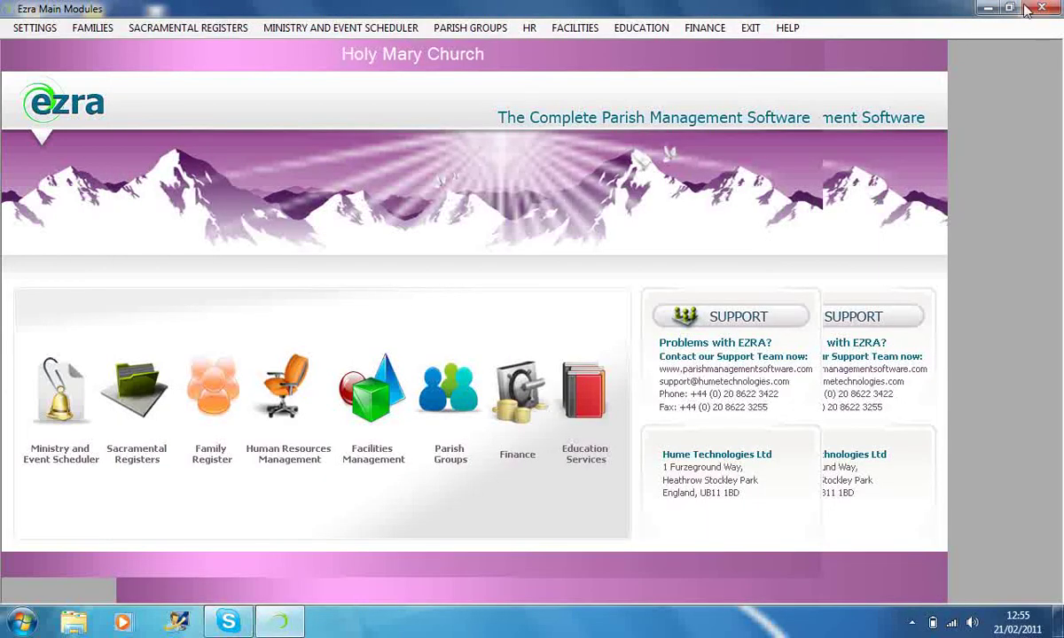
pyautogui.click(755, 31)
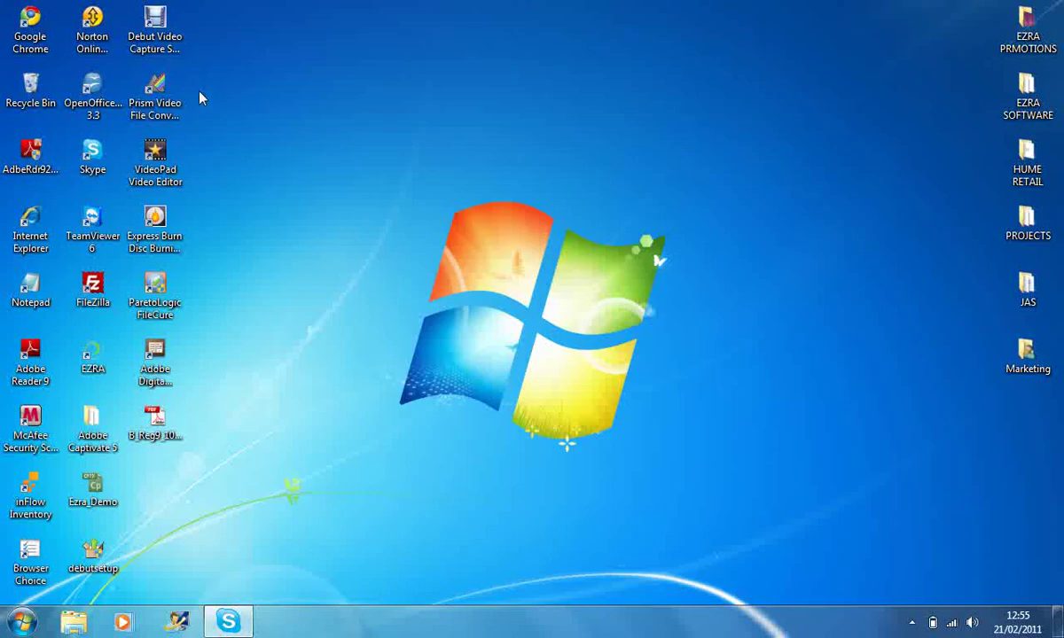
pyautogui.click(149, 52)
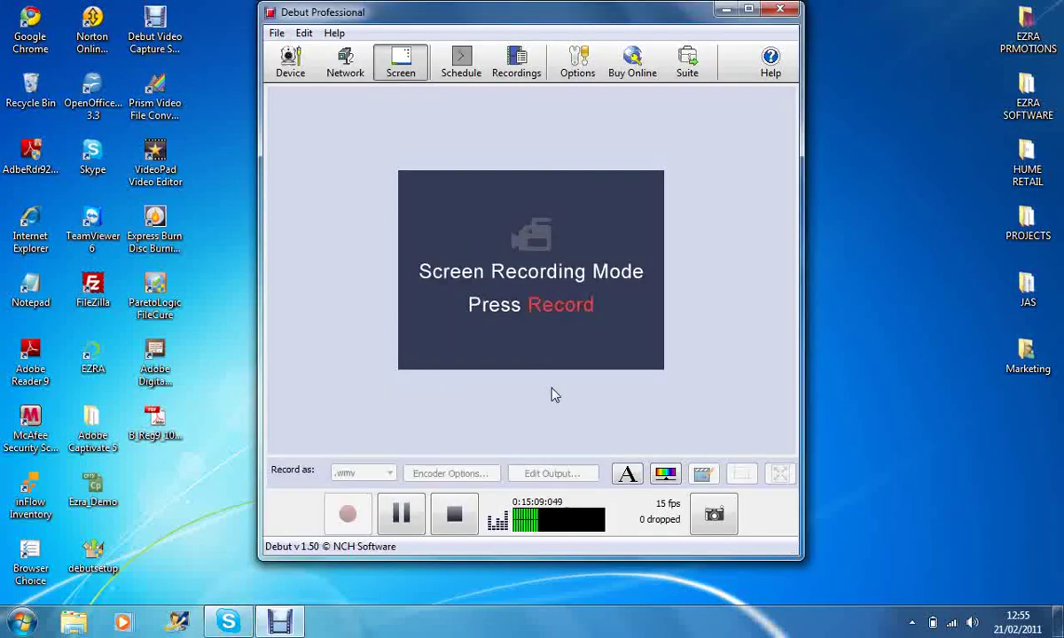